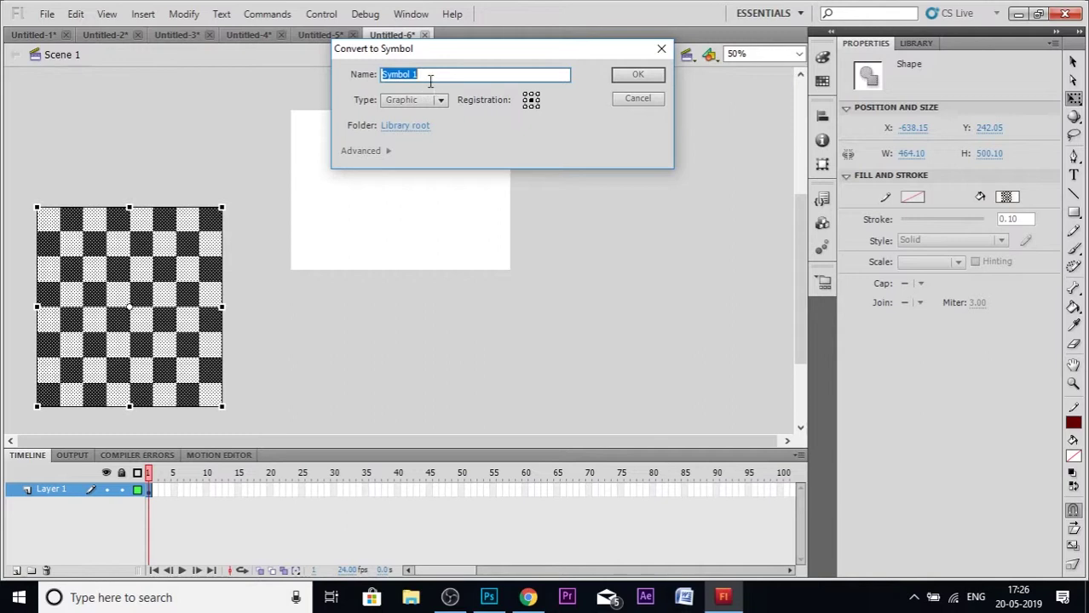
- Convert the checkerboard into a graphic symbol named mat, then align and resize it to cover the stage exactly
{"action": "type", "text": "mat"}
{"action": "left_click", "coordinate": [633, 77]}
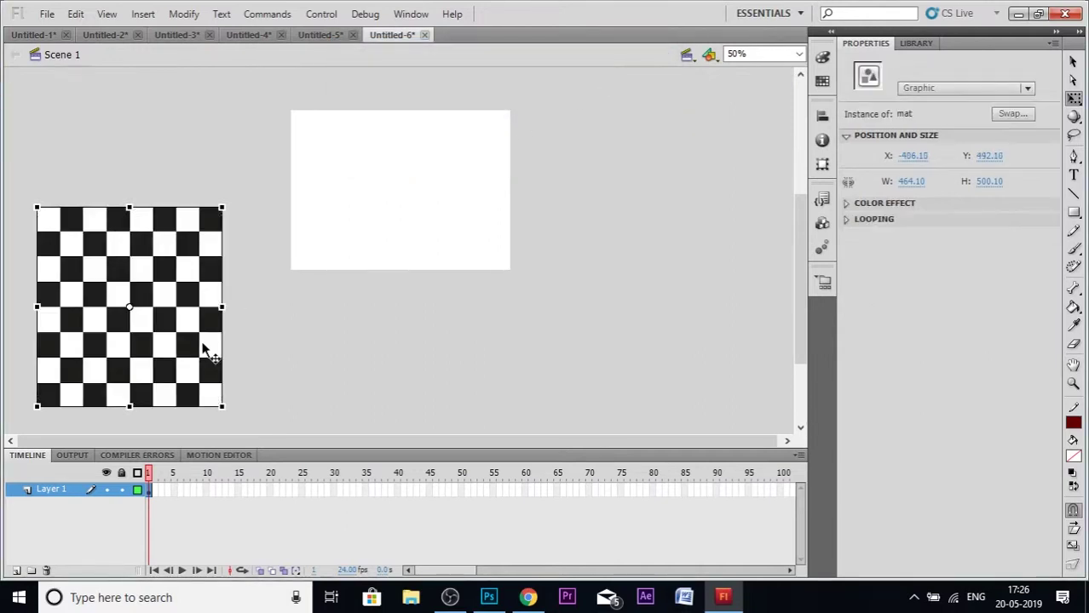
{"action": "left_click_drag", "start_coordinate": [202, 351], "coordinate": [482, 227]}
{"action": "left_click", "coordinate": [823, 117]}
{"action": "left_click", "coordinate": [701, 227]}
{"action": "left_click", "coordinate": [602, 265]}
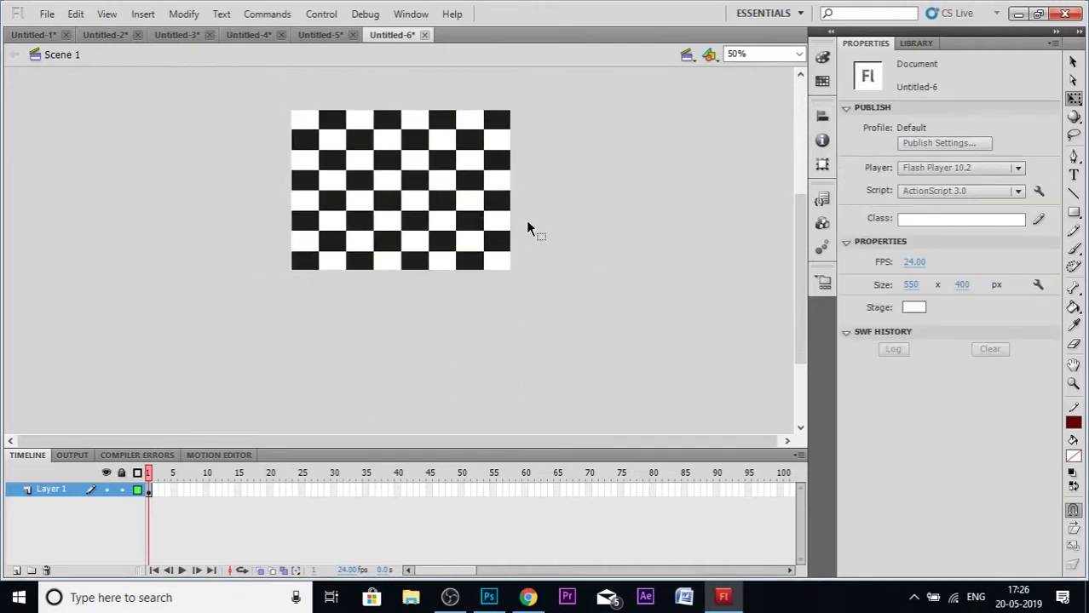
{"action": "right_click", "coordinate": [477, 243]}
{"action": "left_click", "coordinate": [396, 293]}
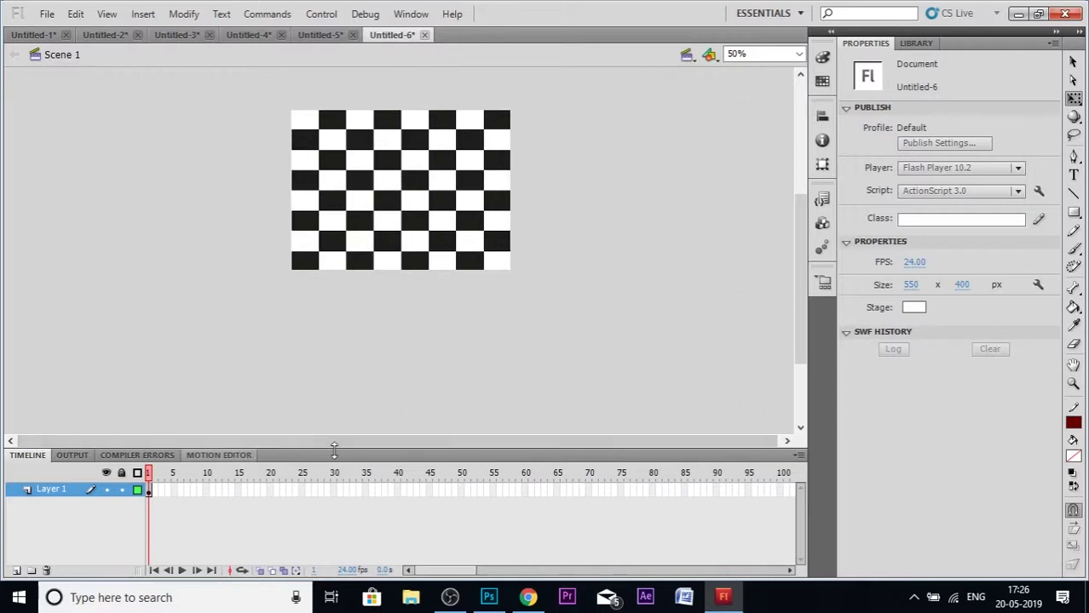
- Enlarge the timeline area and rename Layer 1 as mat
{"action": "left_click_drag", "start_coordinate": [312, 449], "coordinate": [311, 263]}
{"action": "left_click", "coordinate": [66, 334]}
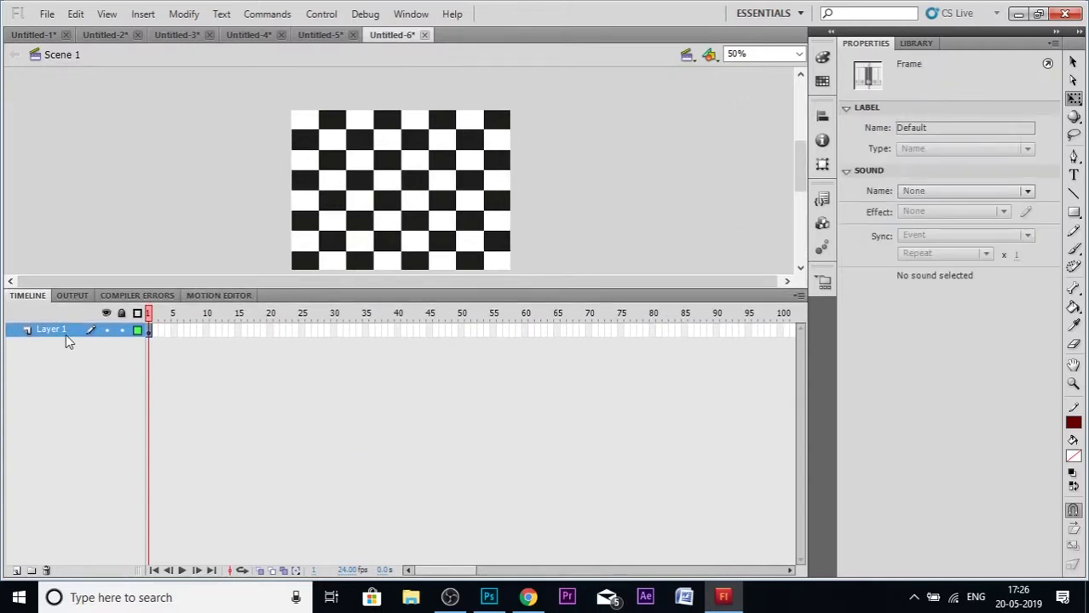
{"action": "double_click", "coordinate": [66, 334]}
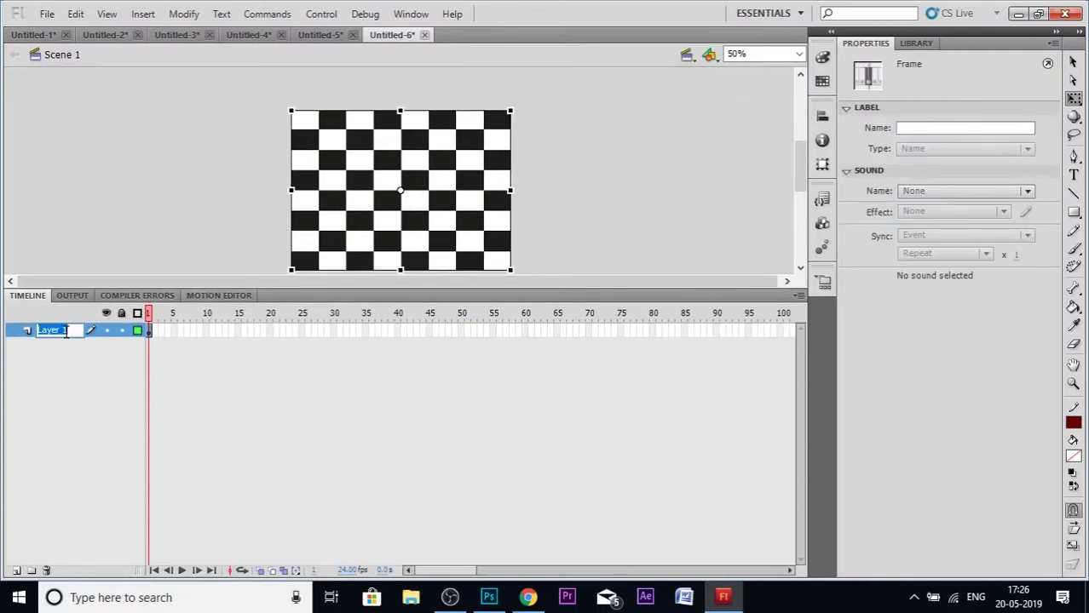
{"action": "type", "text": "mat"}
{"action": "key", "text": "Return"}
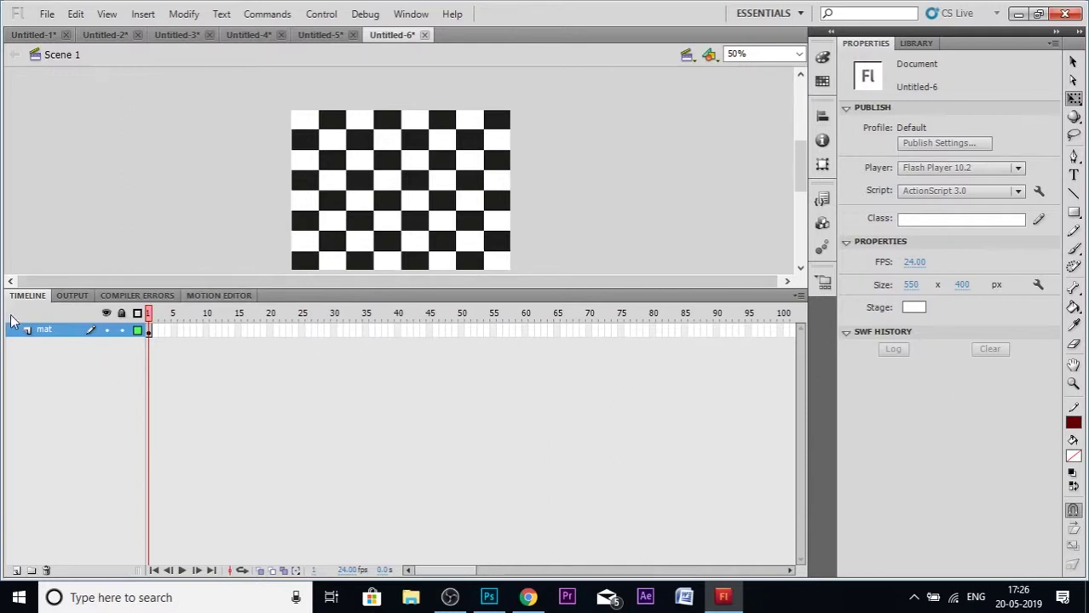
- Add a layer named "w king" above the mat layer and lock the mat layer
{"action": "left_click", "coordinate": [16, 571]}
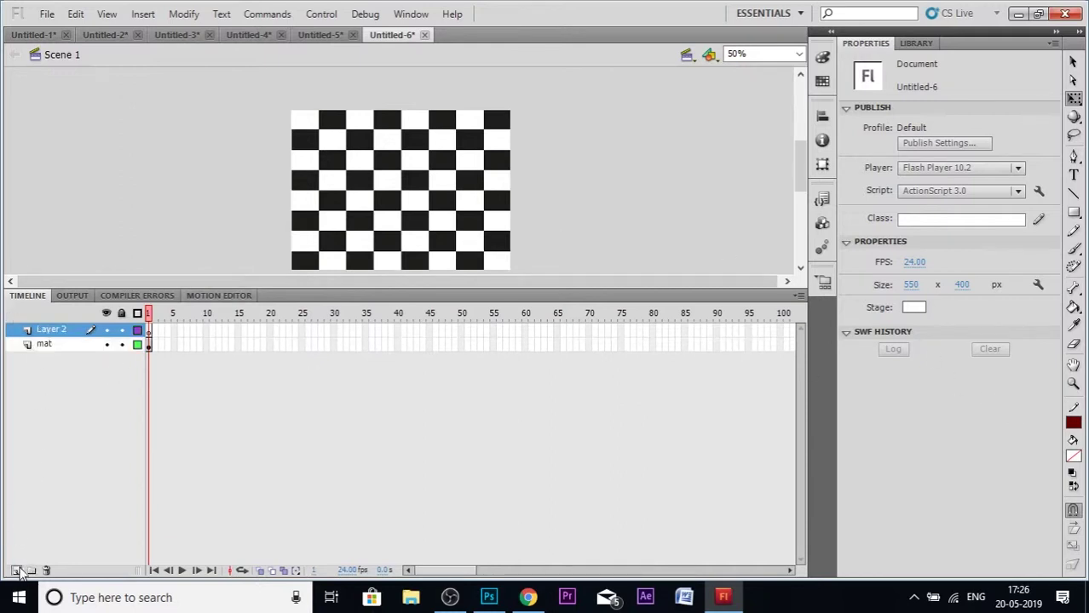
{"action": "left_click", "coordinate": [57, 330]}
{"action": "double_click", "coordinate": [58, 331]}
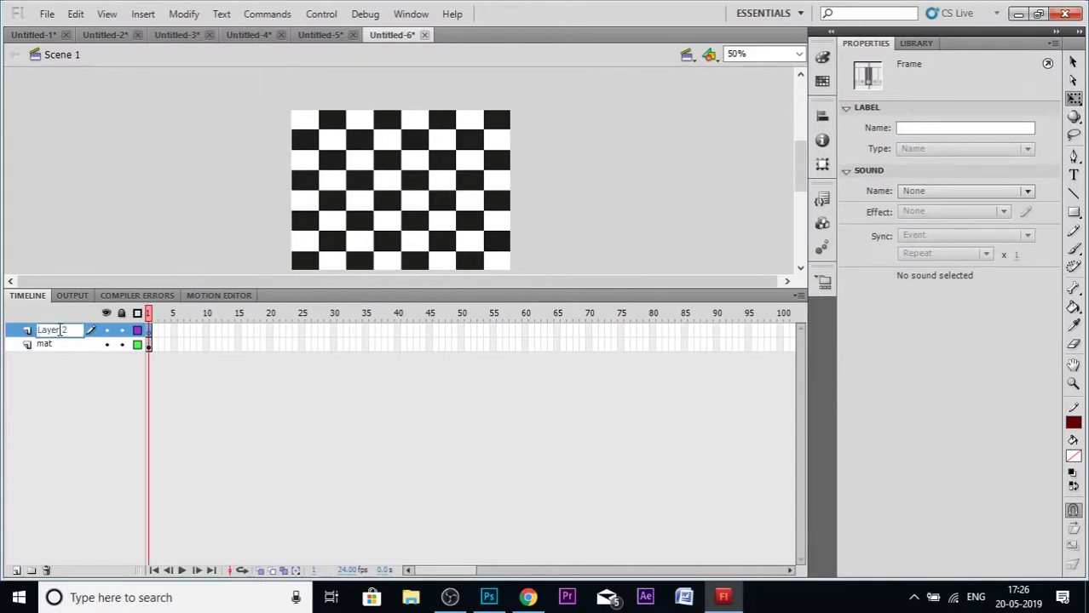
{"action": "left_click_drag", "start_coordinate": [72, 330], "coordinate": [3, 339]}
{"action": "type", "text": "king"}
{"action": "key", "text": "Return"}
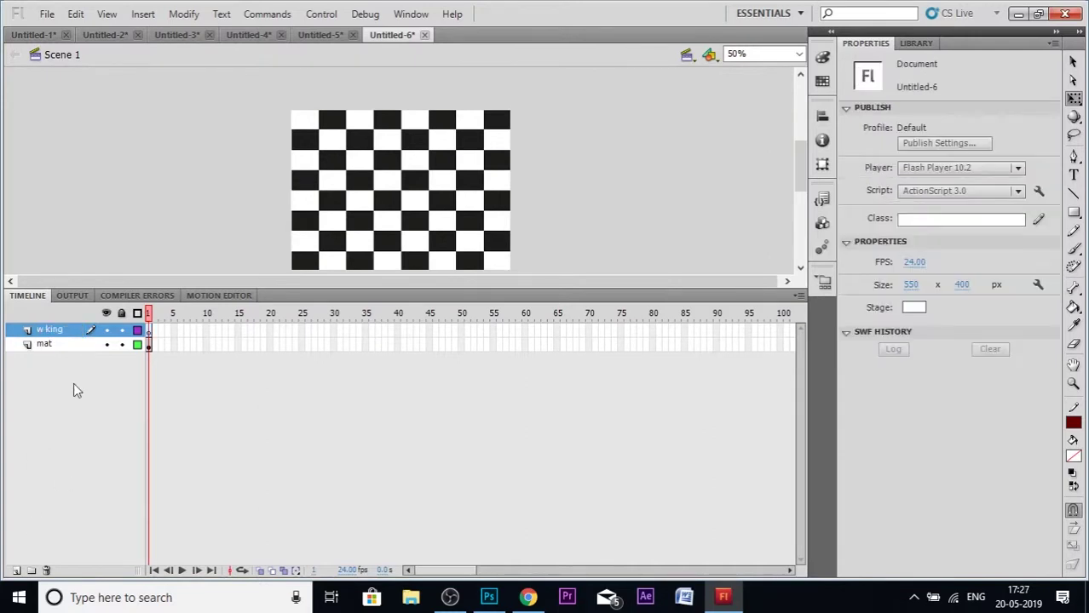
{"action": "left_click", "coordinate": [121, 344]}
{"action": "left_click", "coordinate": [150, 333]}
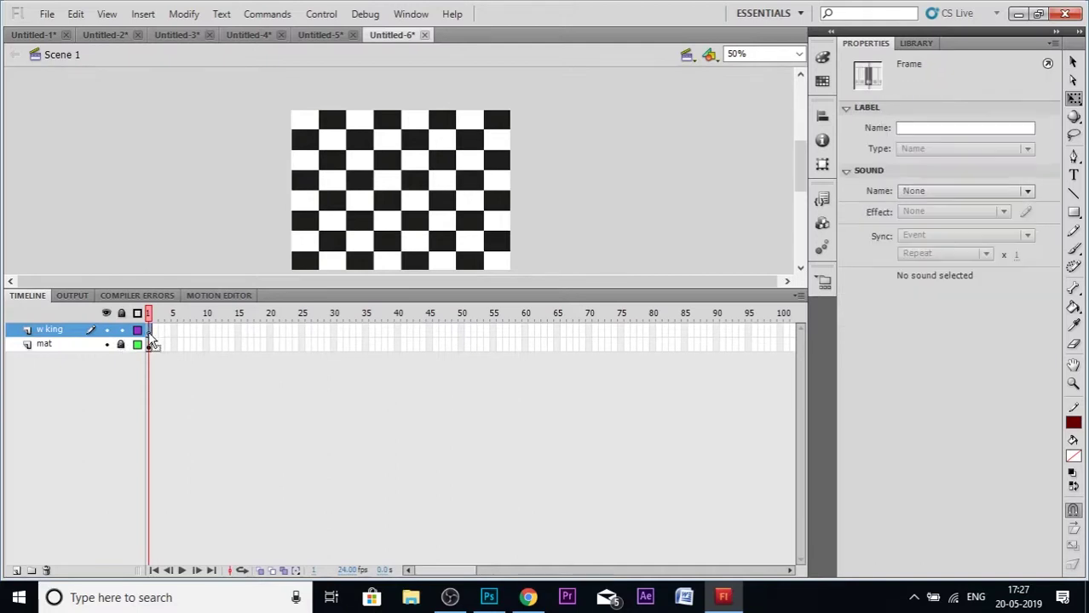
{"action": "left_click", "coordinate": [134, 425]}
- Add a new layer above w king and name it bking
{"action": "left_click", "coordinate": [16, 569]}
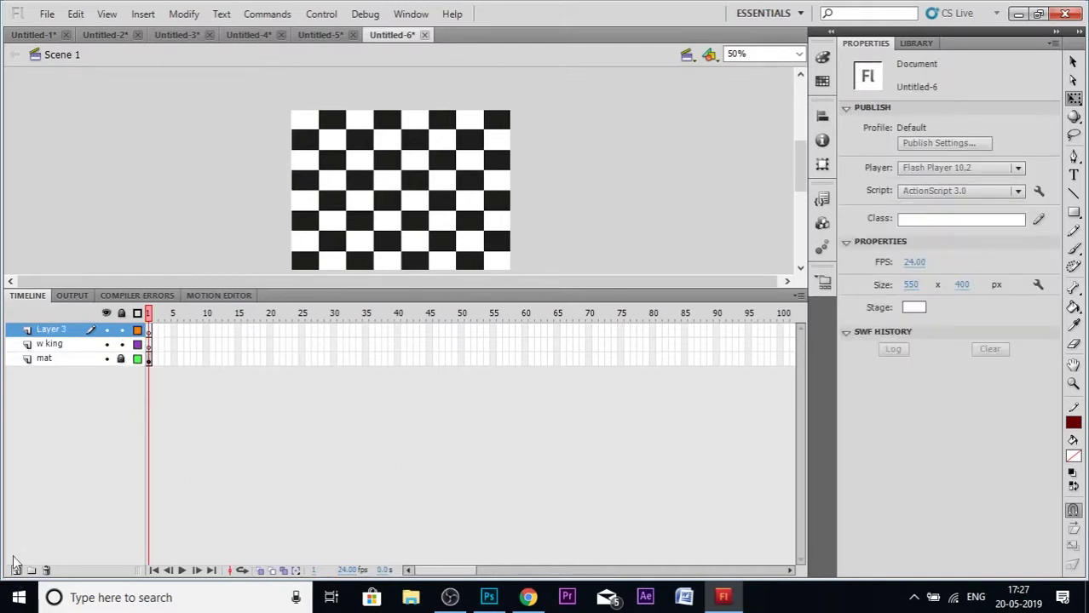
{"action": "double_click", "coordinate": [53, 331]}
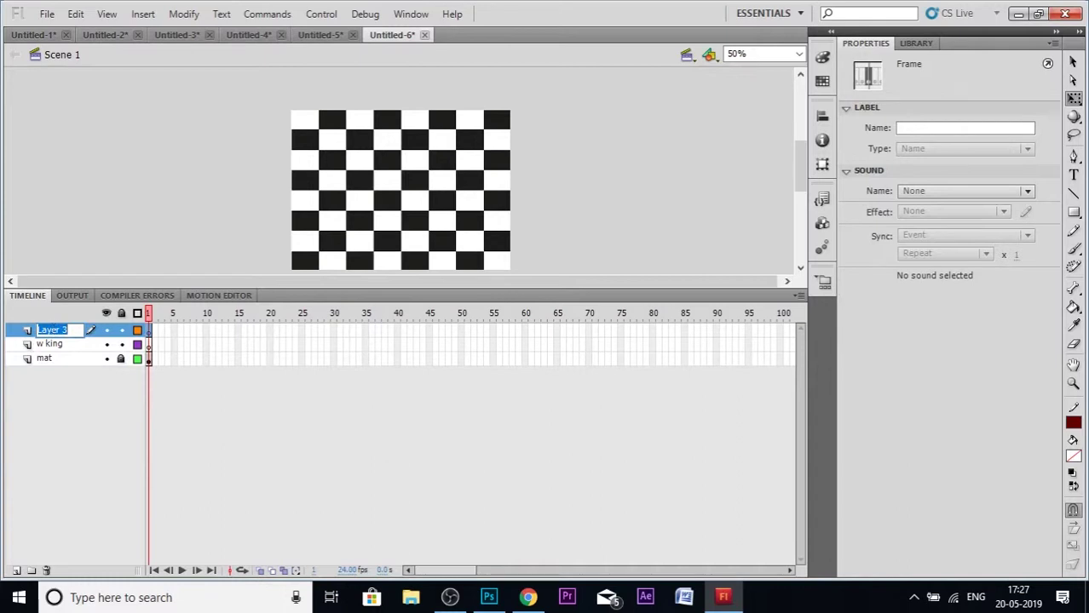
{"action": "type", "text": "bking"}
{"action": "key", "text": "Return"}
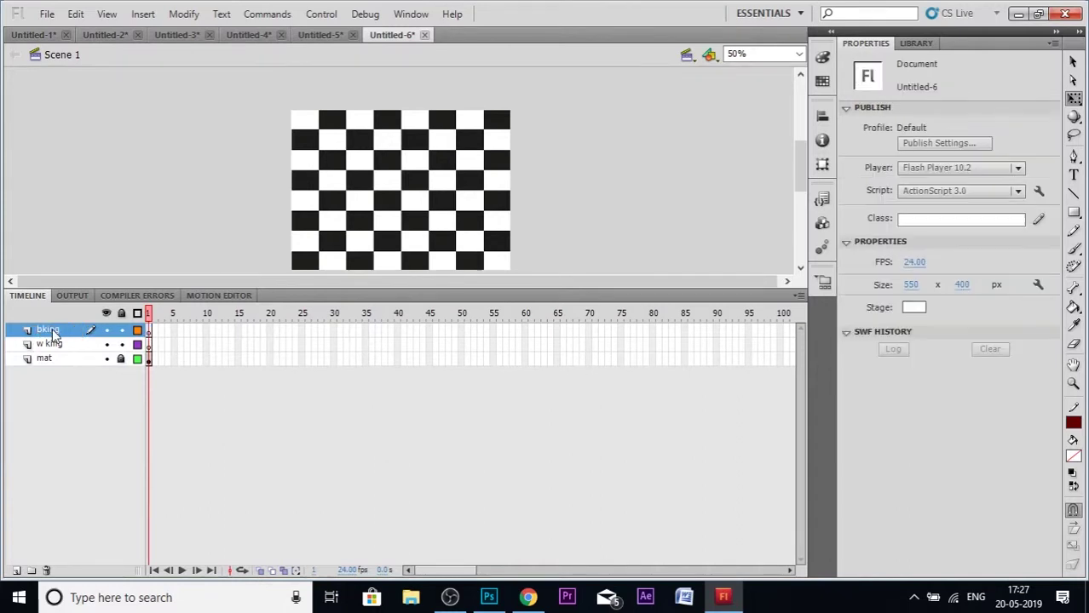
- Add a new layer above bking and name it bqueen
{"action": "left_click", "coordinate": [17, 570]}
{"action": "double_click", "coordinate": [52, 331]}
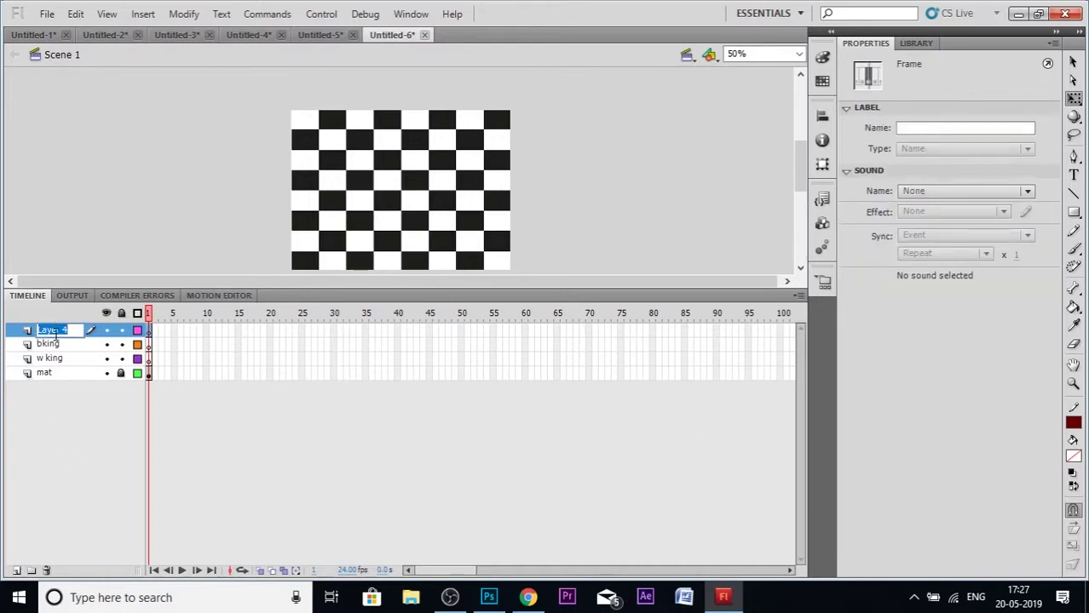
{"action": "type", "text": "bqueen"}
{"action": "key", "text": "Return"}
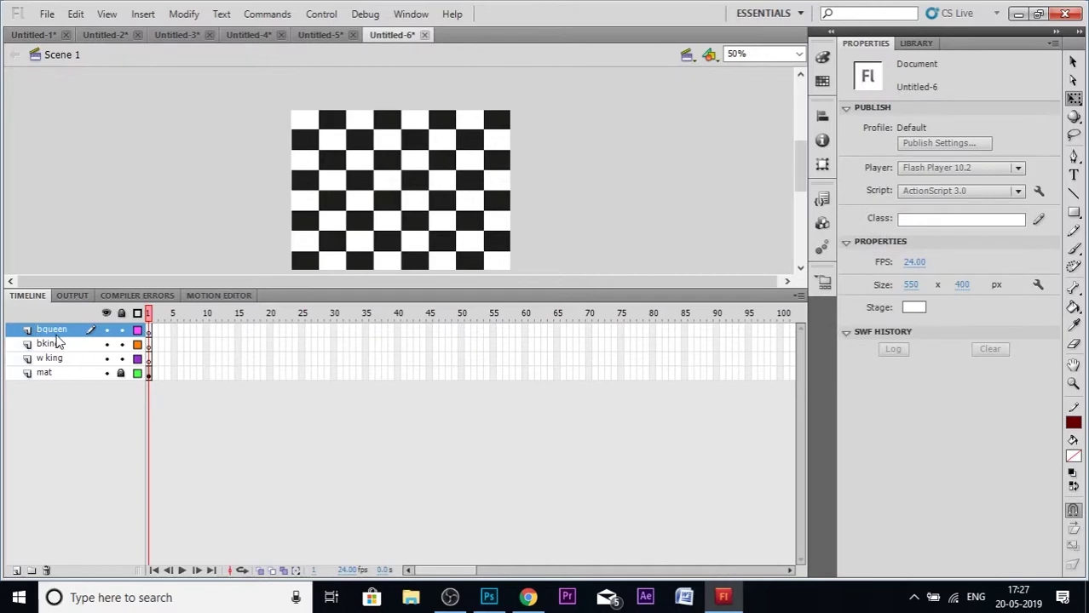
- Add a new layer above bqueen and name it wqueen
{"action": "left_click", "coordinate": [17, 570]}
{"action": "left_click", "coordinate": [52, 336]}
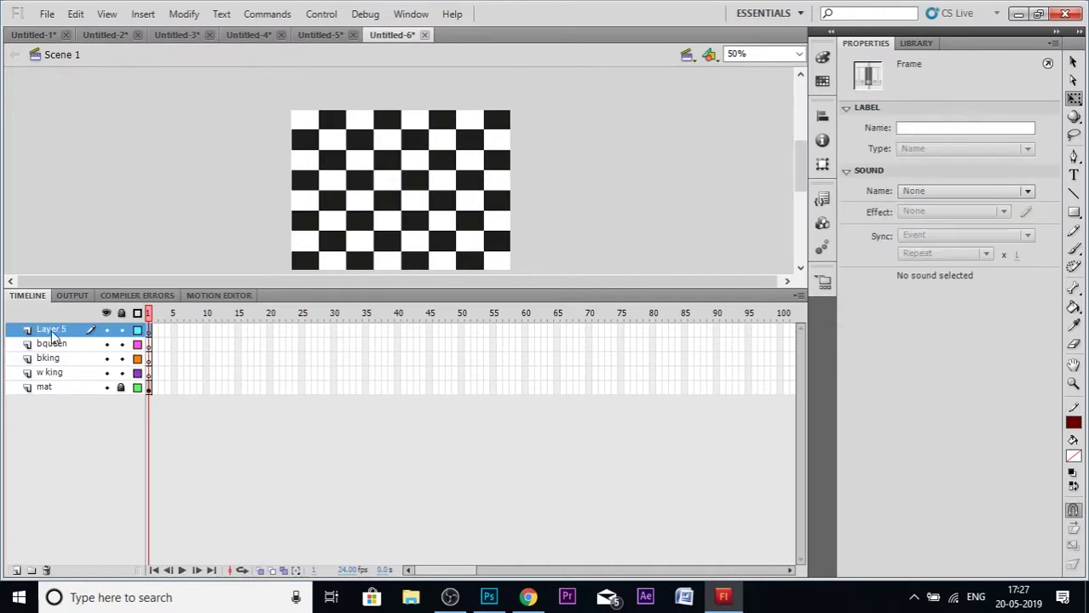
{"action": "double_click", "coordinate": [55, 330]}
{"action": "type", "text": "b"}
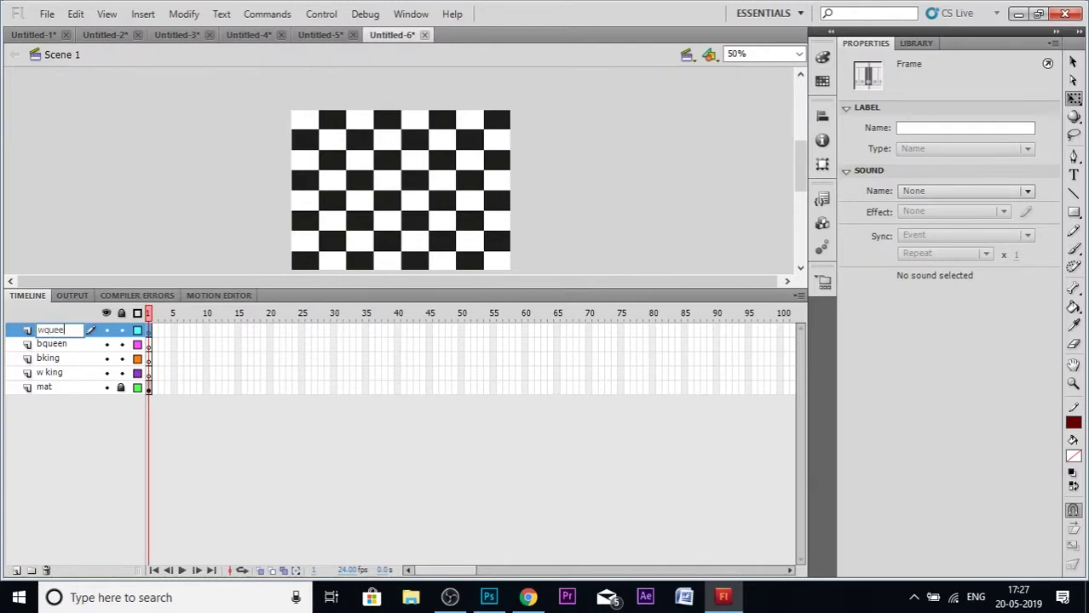
{"action": "key", "text": "Return"}
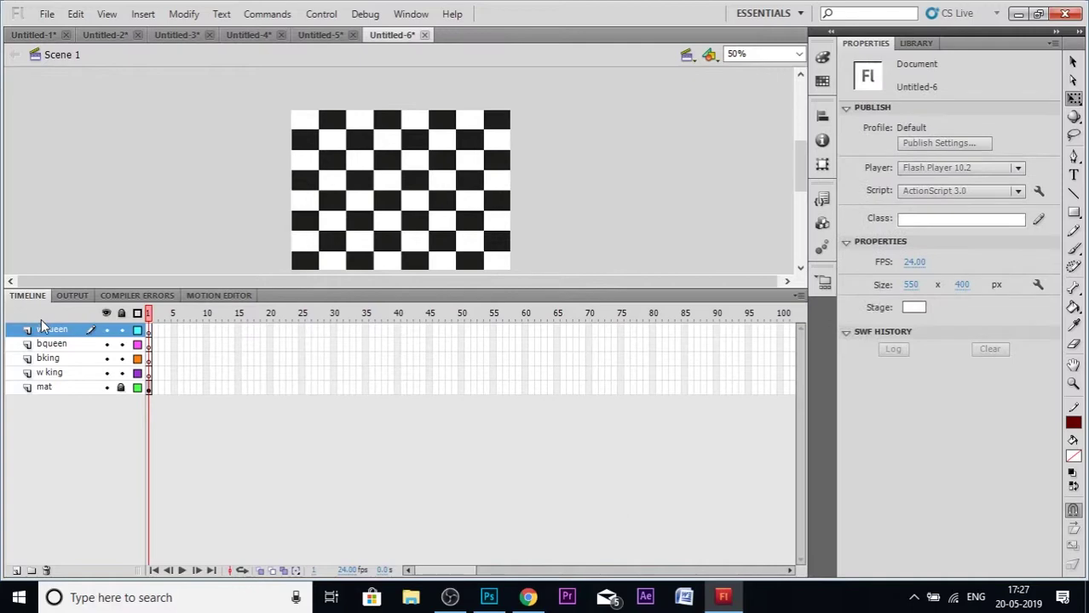
- Lock the wqueen, bqueen and bking layers, and import the white king image Chess_klt60 into frame 1 of the w king layer
{"action": "left_click_drag", "start_coordinate": [121, 330], "coordinate": [121, 358]}
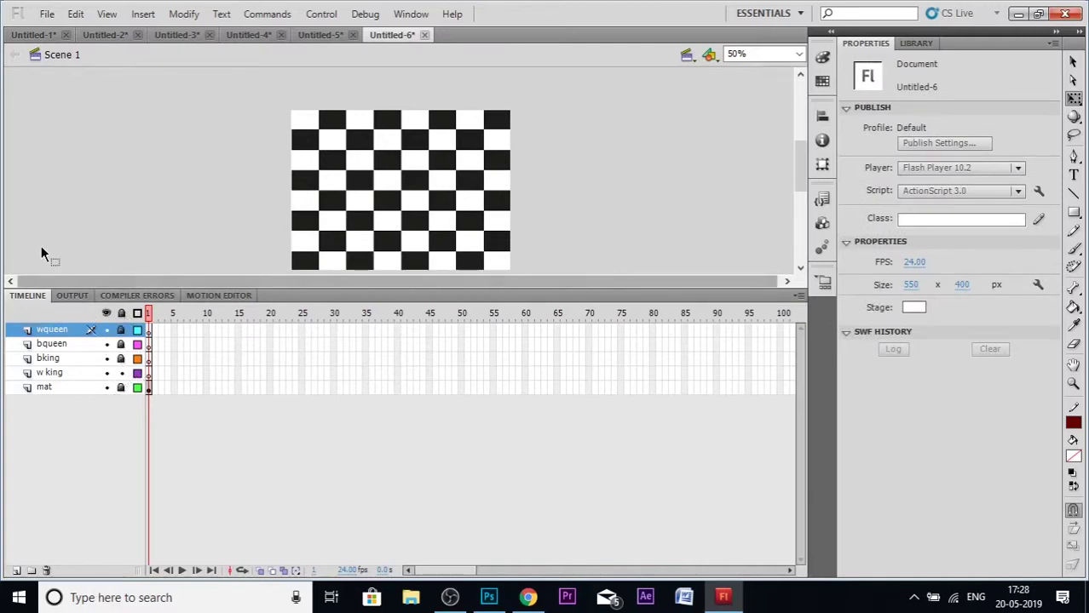
{"action": "left_click", "coordinate": [150, 374]}
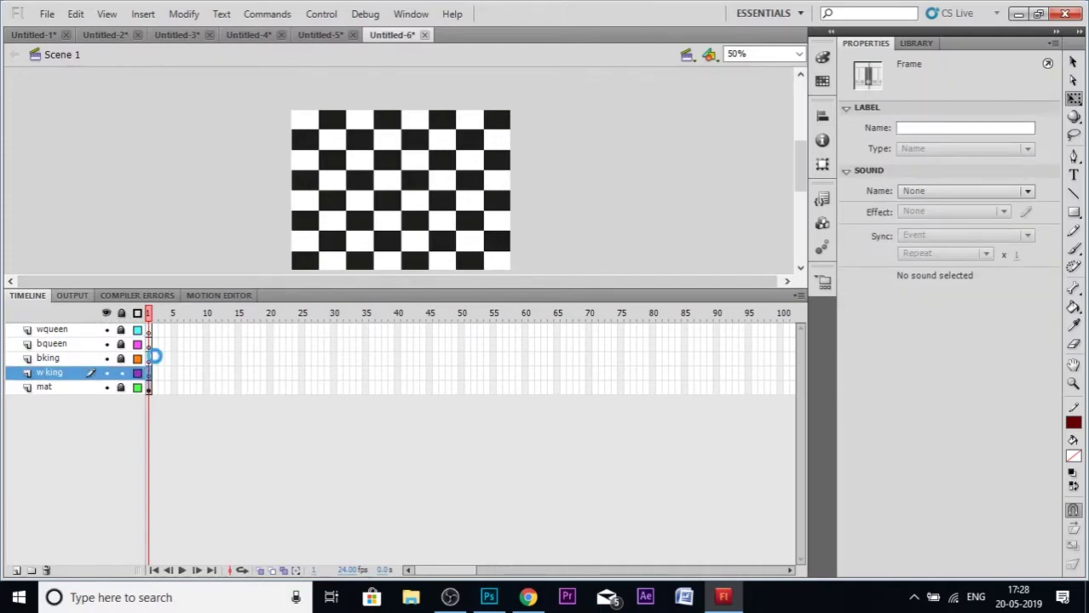
{"action": "key", "text": "ctrl+r"}
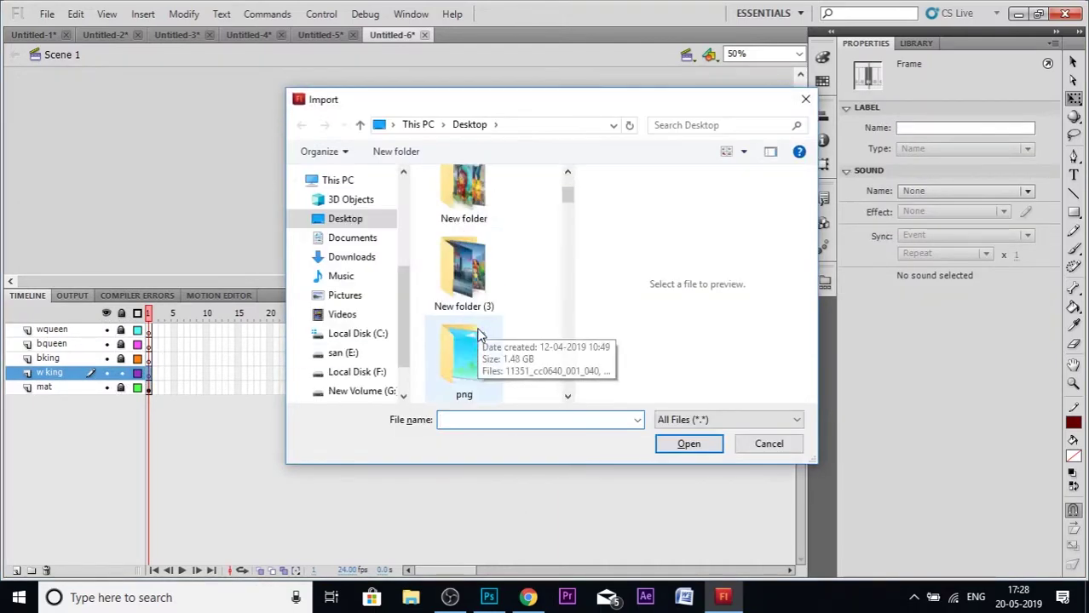
{"action": "scroll", "coordinate": [473, 337], "scroll_direction": "down", "scroll_amount": 10}
{"action": "scroll", "coordinate": [479, 335], "scroll_direction": "up", "scroll_amount": 3}
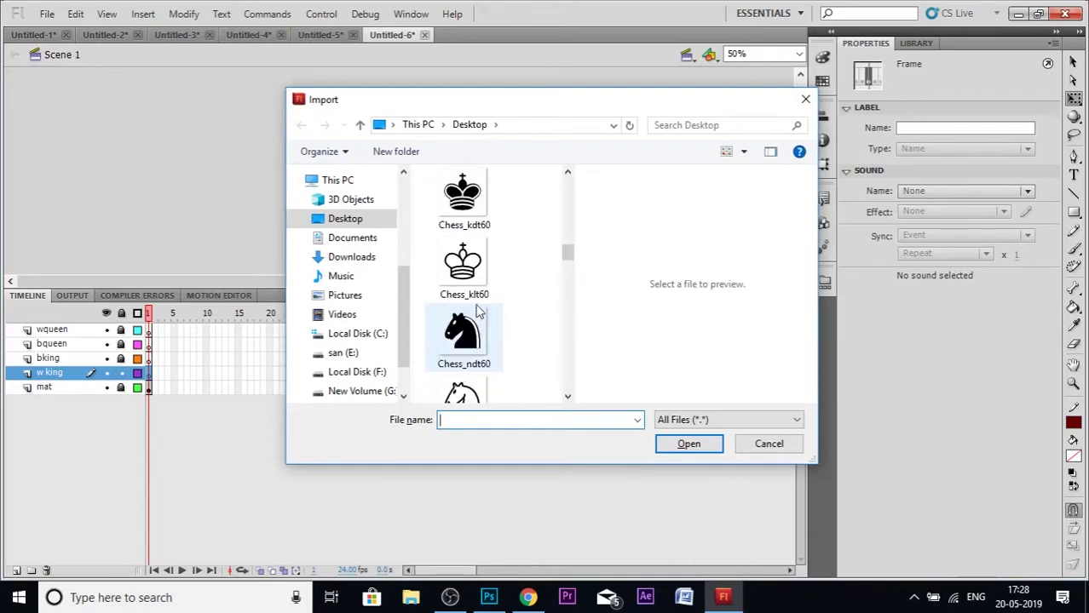
{"action": "left_click", "coordinate": [473, 271]}
{"action": "left_click", "coordinate": [662, 444]}
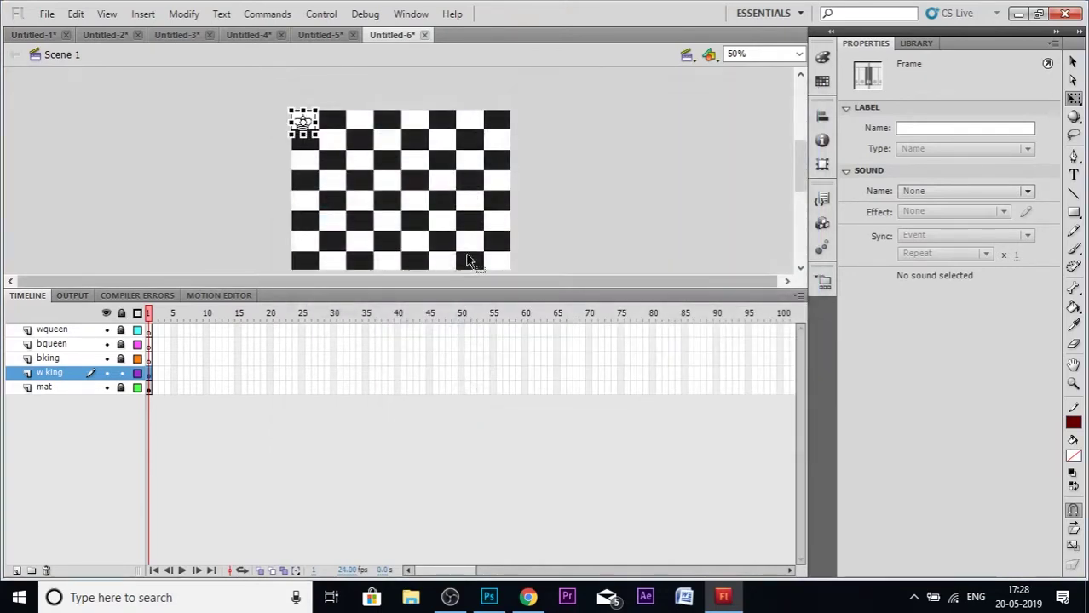
- Move the white king onto the dark fourth square of the board's top row and scale it to fit the square
{"action": "left_click_drag", "start_coordinate": [320, 129], "coordinate": [395, 123]}
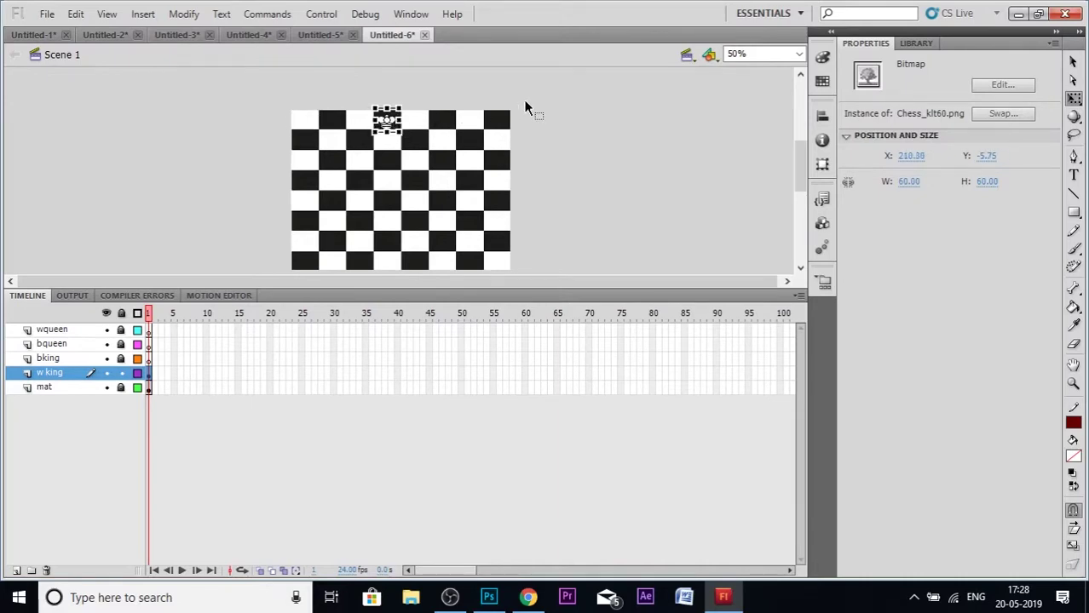
{"action": "left_click", "coordinate": [524, 100]}
{"action": "left_click", "coordinate": [387, 123]}
{"action": "left_click", "coordinate": [474, 95]}
{"action": "mouse_move", "coordinate": [387, 123]}
{"action": "left_mouse_down"}
{"action": "mouse_move", "coordinate": [389, 87]}
{"action": "mouse_move", "coordinate": [393, 132]}
{"action": "left_mouse_up"}
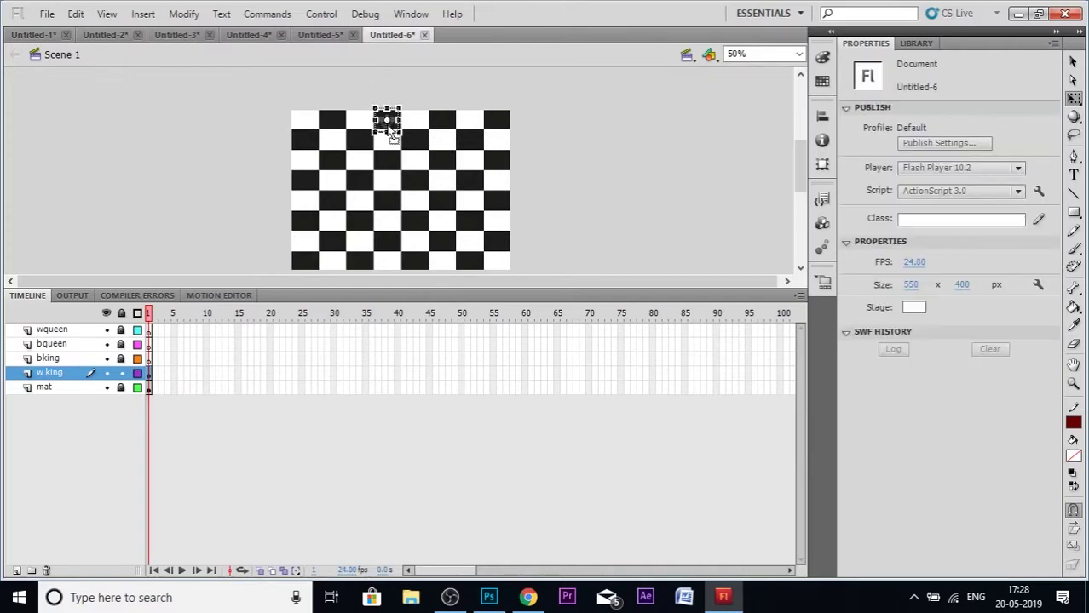
{"action": "left_click", "coordinate": [569, 117]}
- Lock the w king layer, keep bking locked, and unlock the wqueen layer
{"action": "left_click", "coordinate": [1072, 385]}
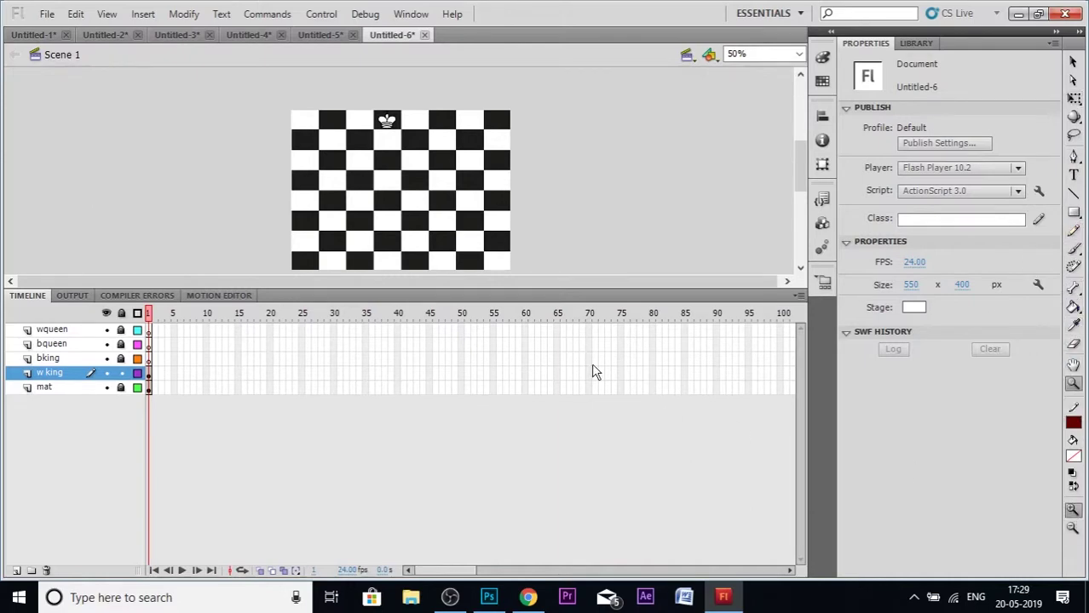
{"action": "left_click", "coordinate": [514, 219]}
{"action": "scroll", "coordinate": [514, 219], "scroll_direction": "up", "scroll_amount": 1}
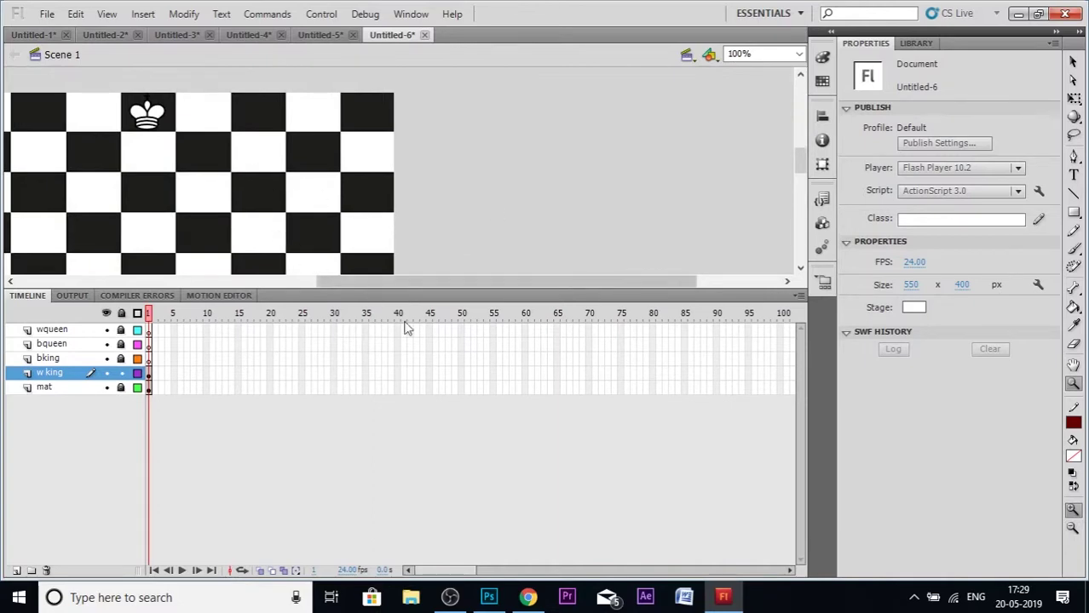
{"action": "left_click_drag", "start_coordinate": [449, 282], "coordinate": [351, 284]}
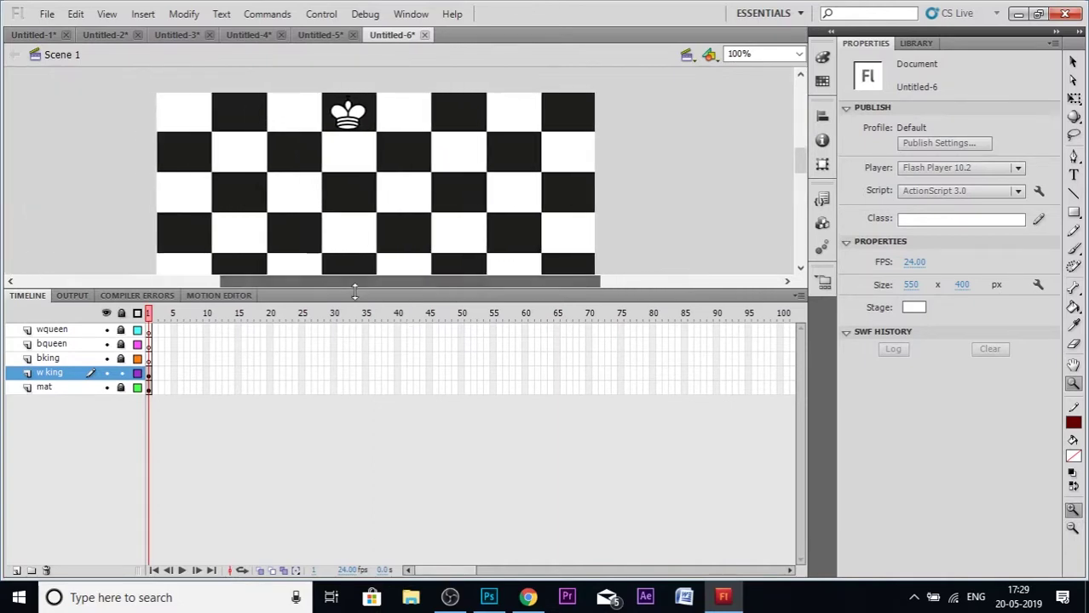
{"action": "left_click", "coordinate": [122, 374]}
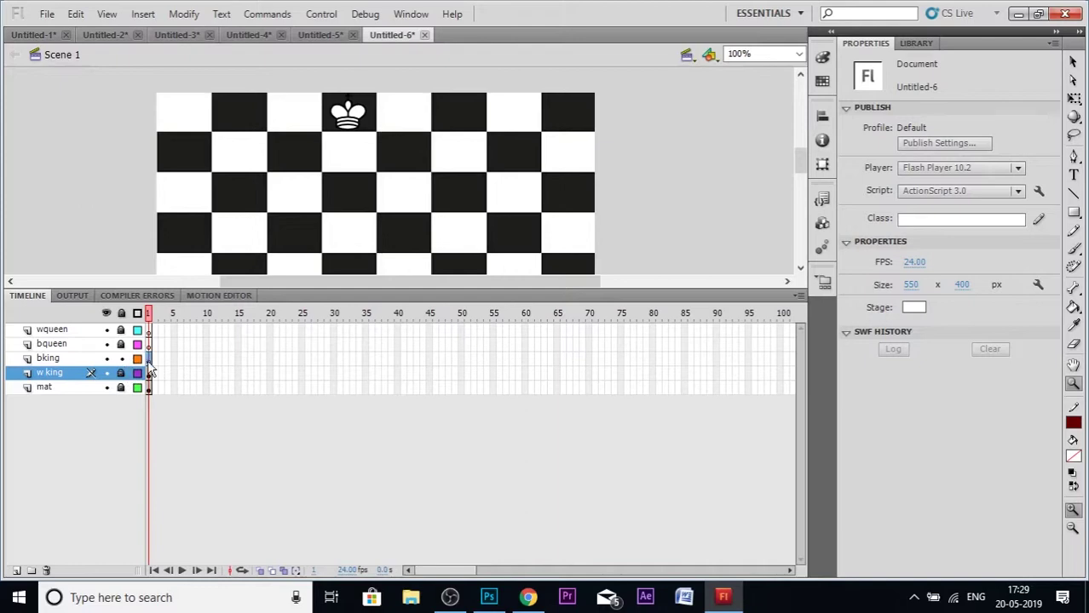
{"action": "left_click", "coordinate": [149, 359]}
{"action": "left_click", "coordinate": [120, 359]}
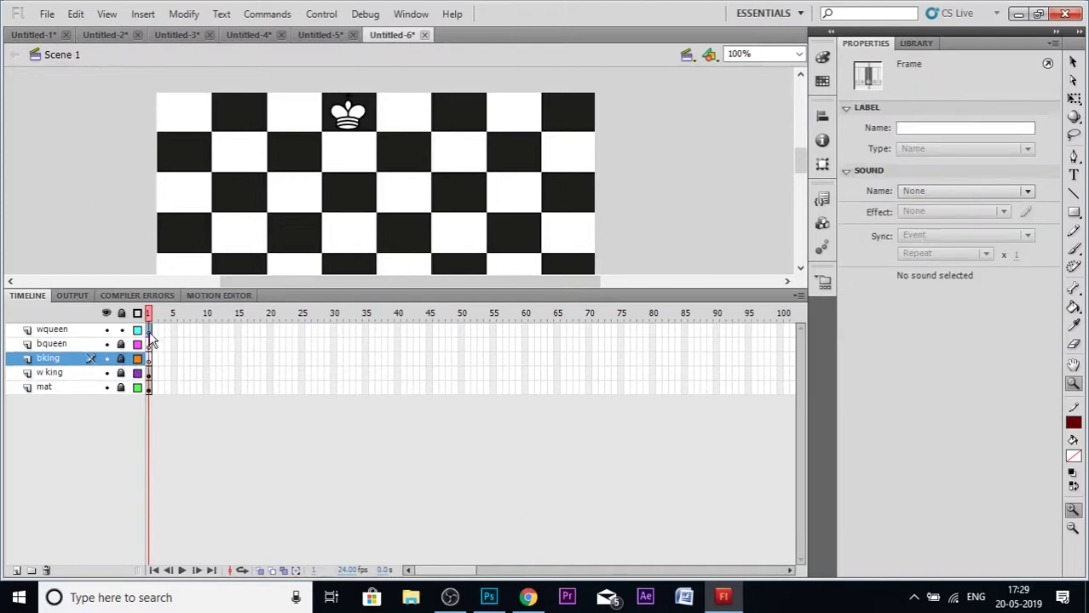
- Import the white queen image Chess_qlt60 into frame 1 of the wqueen layer and select it for free transform
{"action": "left_click", "coordinate": [149, 332]}
{"action": "key", "text": "ctrl+r"}
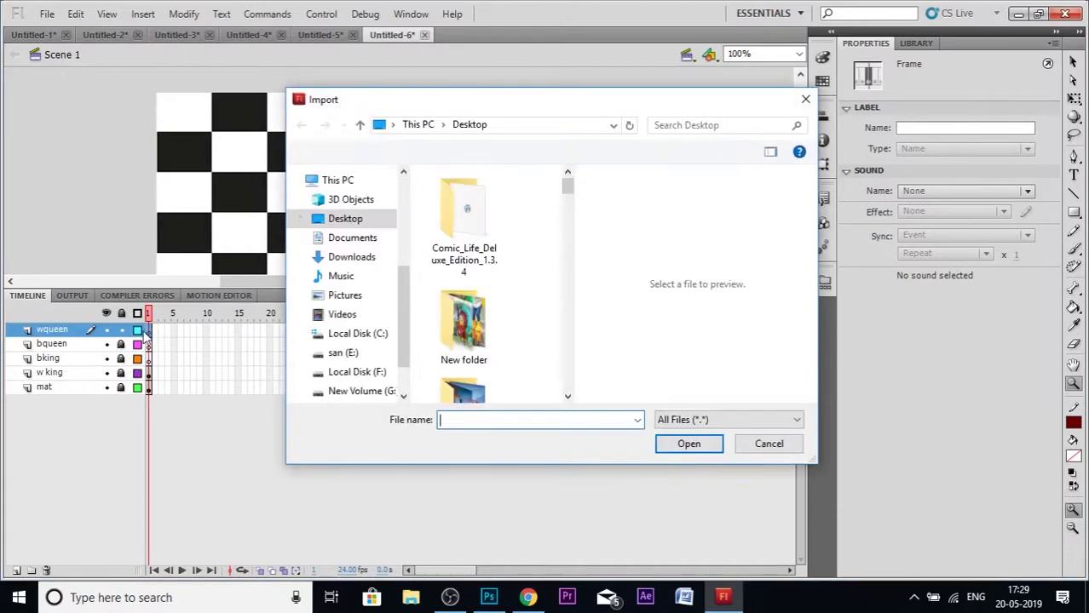
{"action": "scroll", "coordinate": [436, 335], "scroll_direction": "down", "scroll_amount": 6}
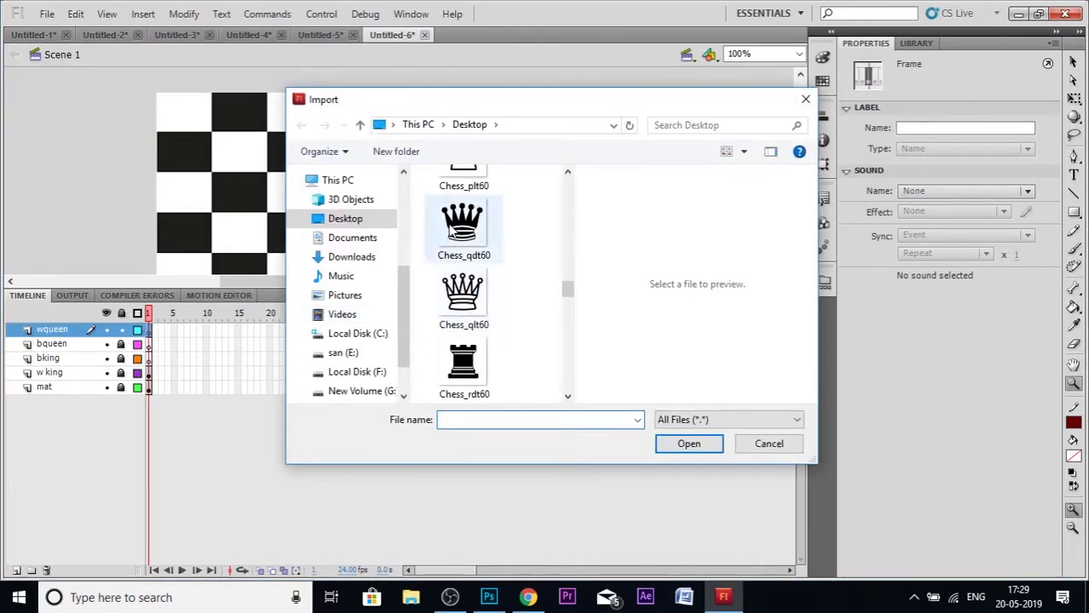
{"action": "scroll", "coordinate": [452, 234], "scroll_direction": "down", "scroll_amount": 2}
{"action": "scroll", "coordinate": [460, 256], "scroll_direction": "up", "scroll_amount": 2}
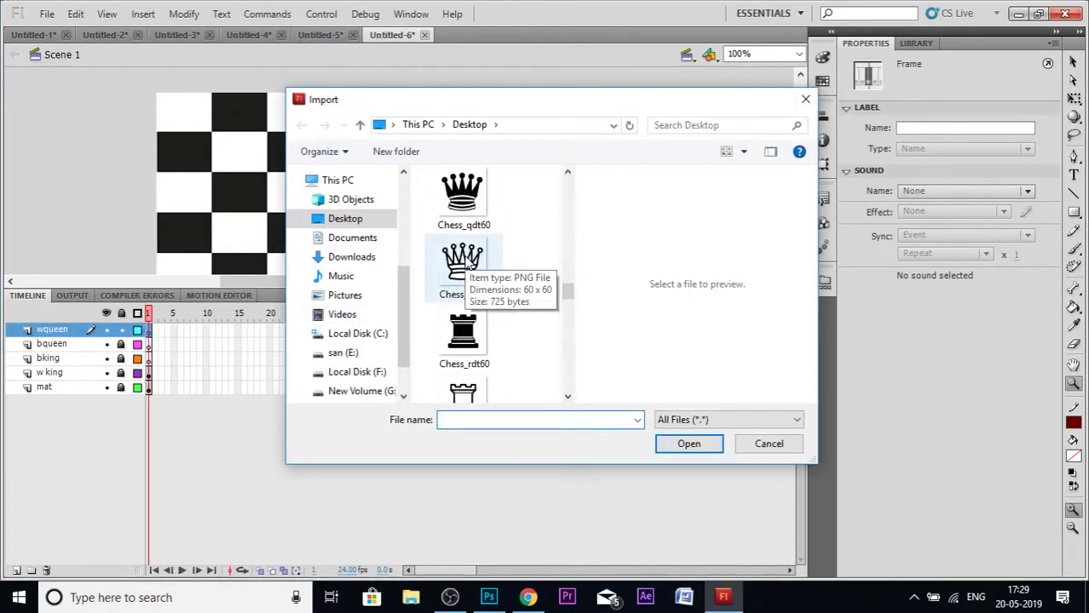
{"action": "left_click", "coordinate": [469, 264]}
{"action": "left_click", "coordinate": [675, 449]}
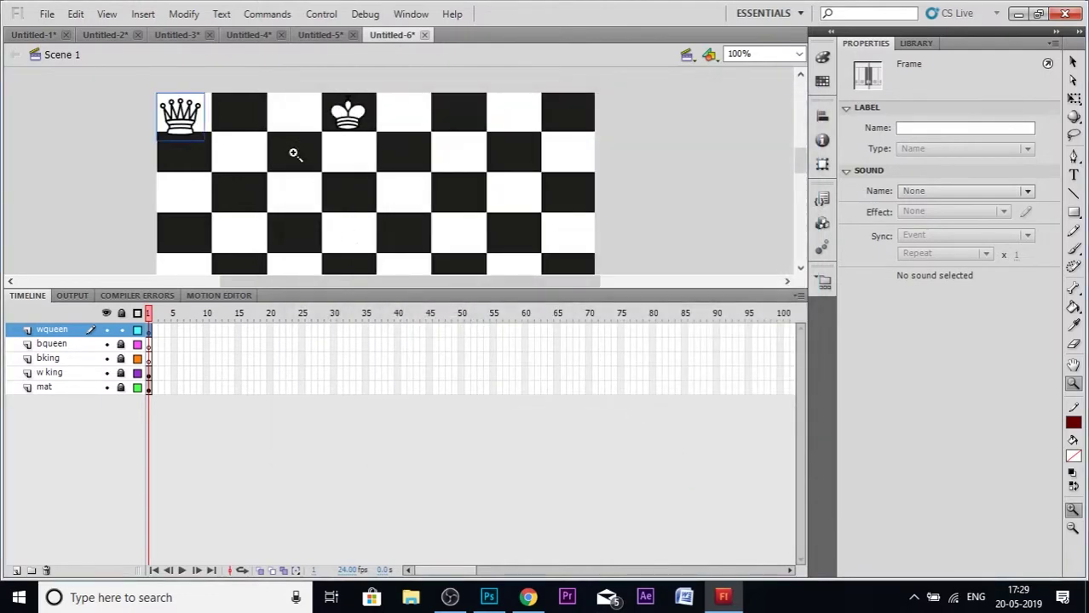
{"action": "key", "text": "q"}
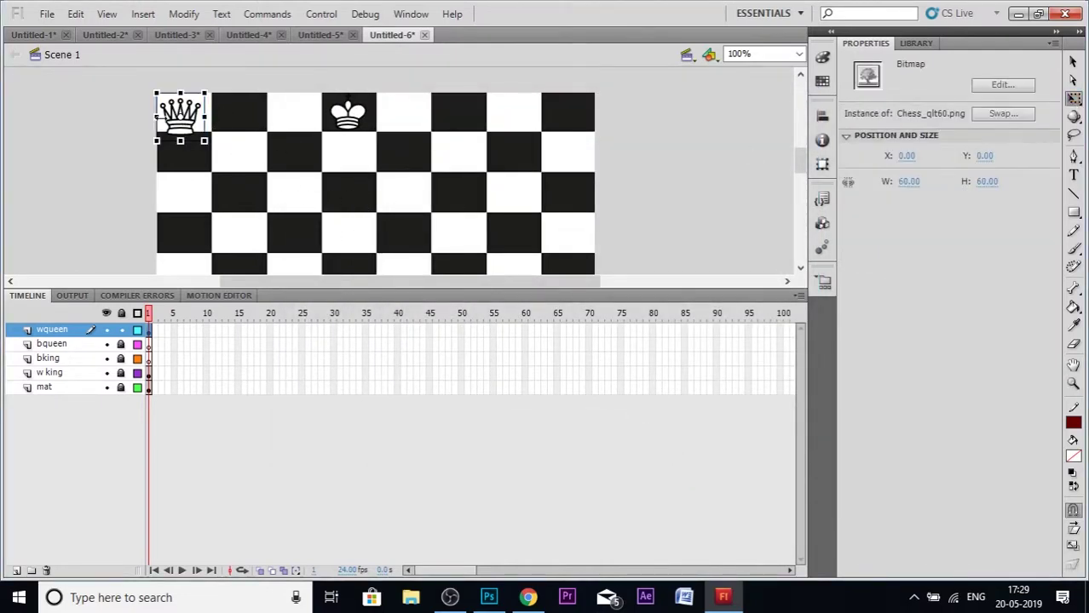
- Move the white queen onto the light fifth square of the top row and scale it to about 60 by 48 px
{"action": "left_click_drag", "start_coordinate": [189, 123], "coordinate": [415, 123]}
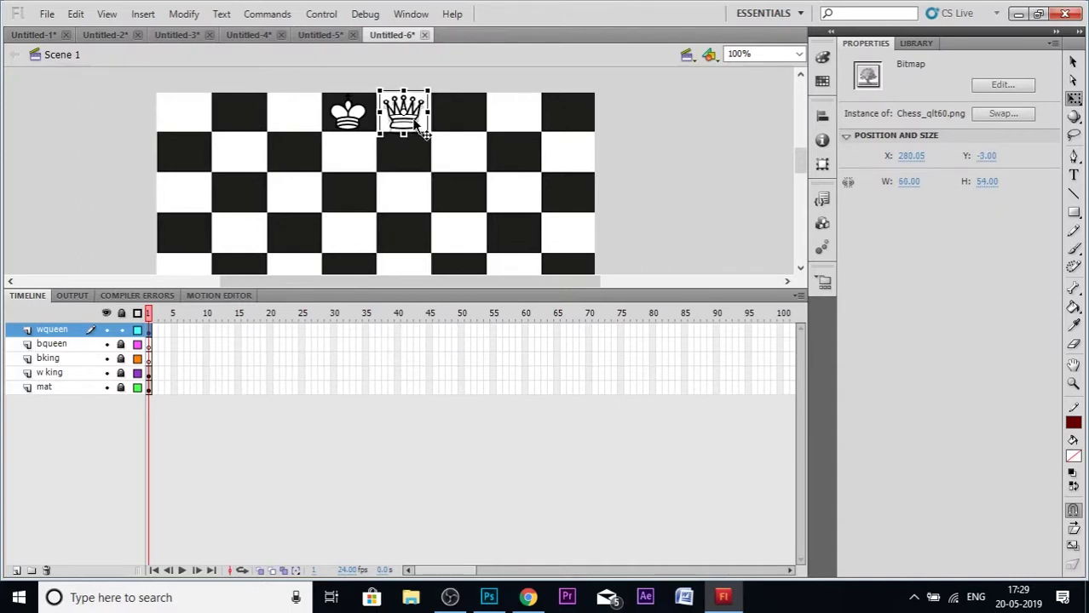
{"action": "left_click_drag", "start_coordinate": [428, 90], "coordinate": [429, 95]}
{"action": "left_click", "coordinate": [352, 121]}
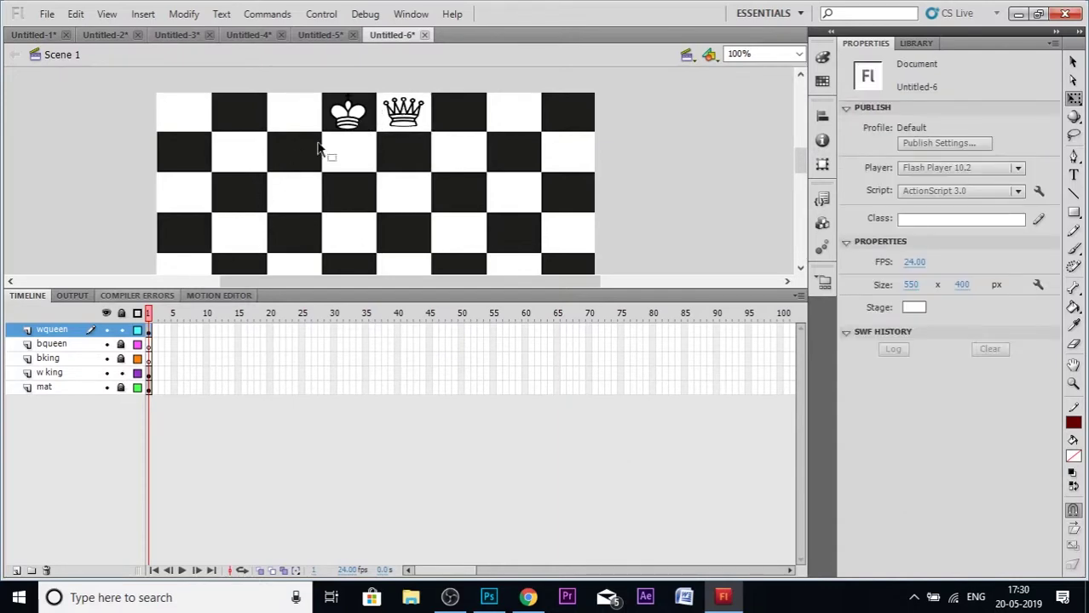
- Unlock the w king layer and stretch the white king to fill its square, about 69 by 48 px
{"action": "left_click", "coordinate": [372, 113]}
{"action": "left_click_drag", "start_coordinate": [374, 86], "coordinate": [373, 88]}
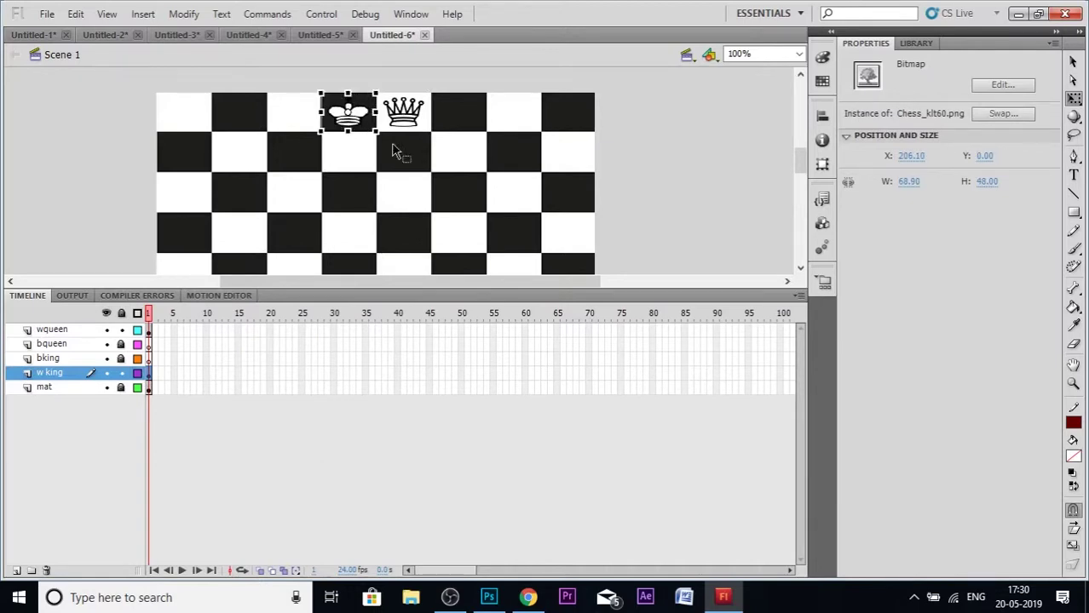
{"action": "left_click", "coordinate": [528, 221]}
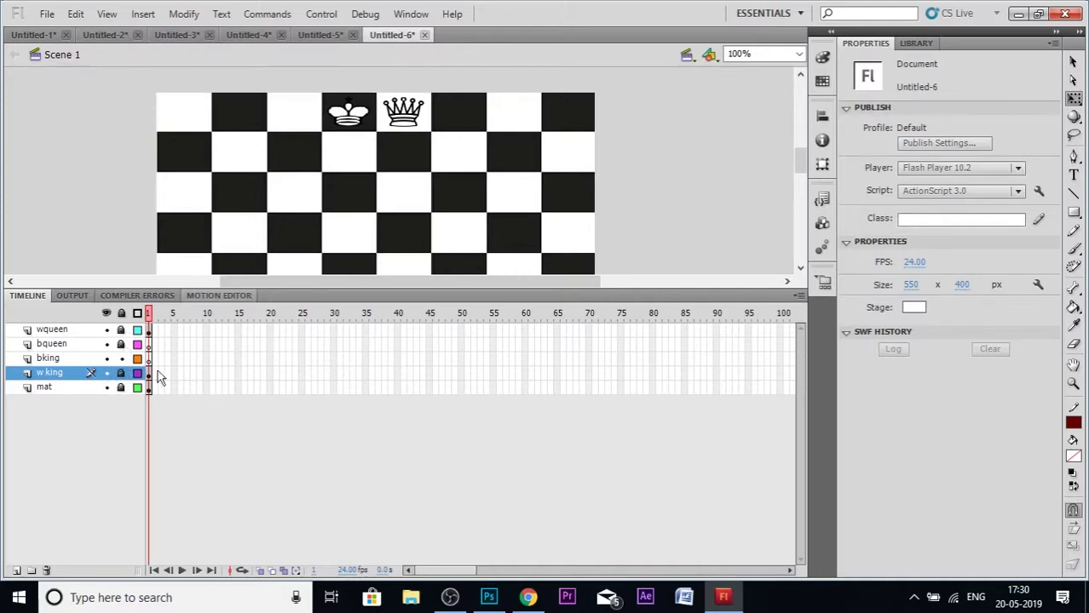
- Lock the wqueen and w king layers, unlock bking, and import the black king image Chess_kdt60 into its frame 1
{"action": "scroll", "coordinate": [324, 187], "scroll_direction": "down", "scroll_amount": 2}
{"action": "scroll", "coordinate": [324, 183], "scroll_direction": "down", "scroll_amount": 3}
{"action": "scroll", "coordinate": [324, 173], "scroll_direction": "up", "scroll_amount": 6}
{"action": "scroll", "coordinate": [325, 170], "scroll_direction": "down", "scroll_amount": 6}
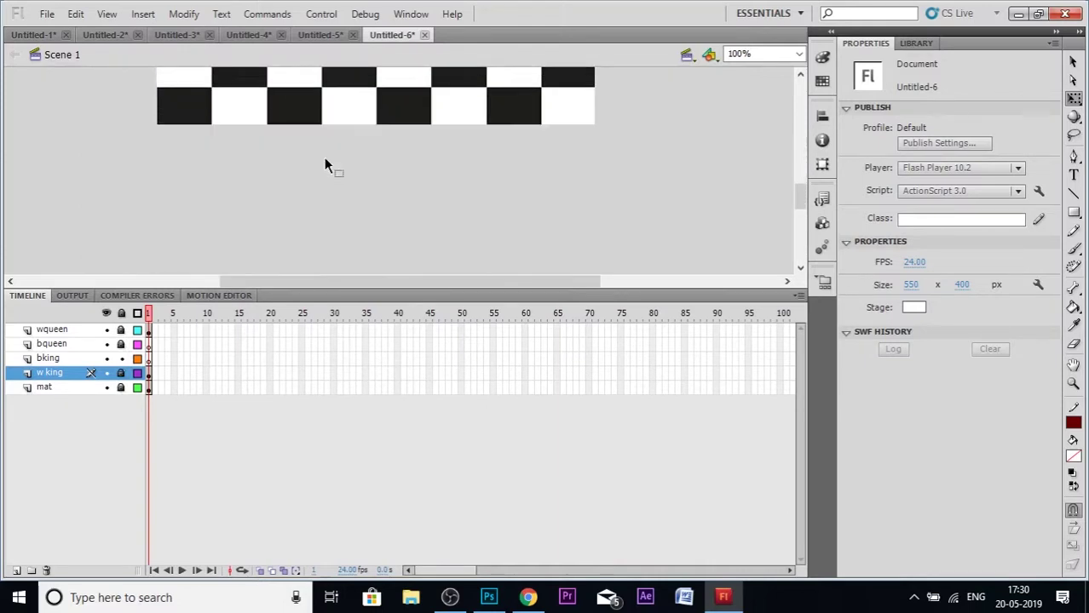
{"action": "left_click", "coordinate": [147, 359]}
{"action": "key", "text": "ctrl+r"}
{"action": "scroll", "coordinate": [451, 324], "scroll_direction": "down", "scroll_amount": 6}
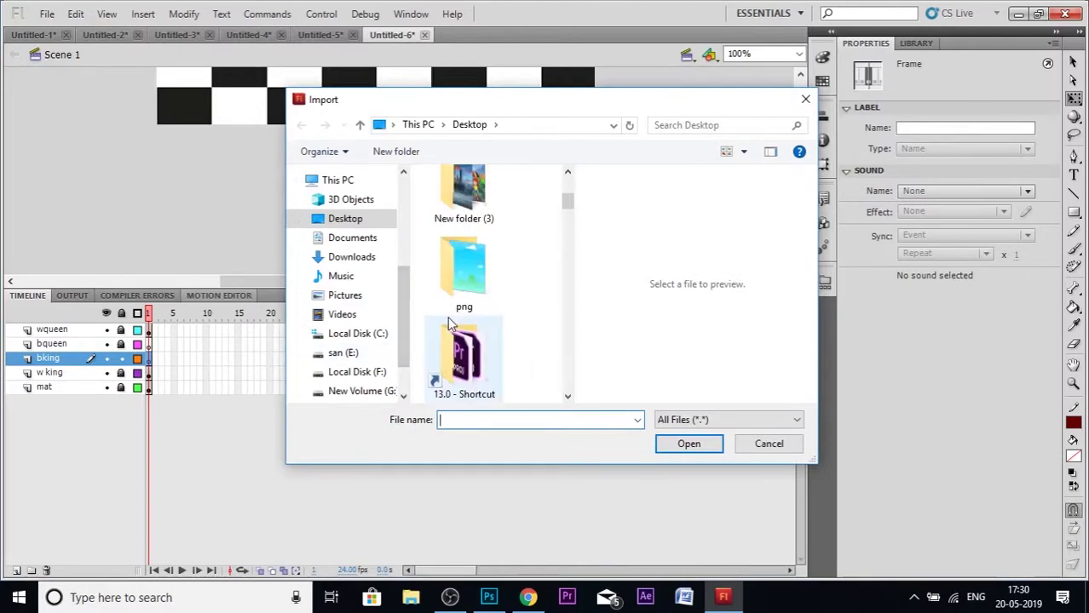
{"action": "left_click", "coordinate": [464, 252]}
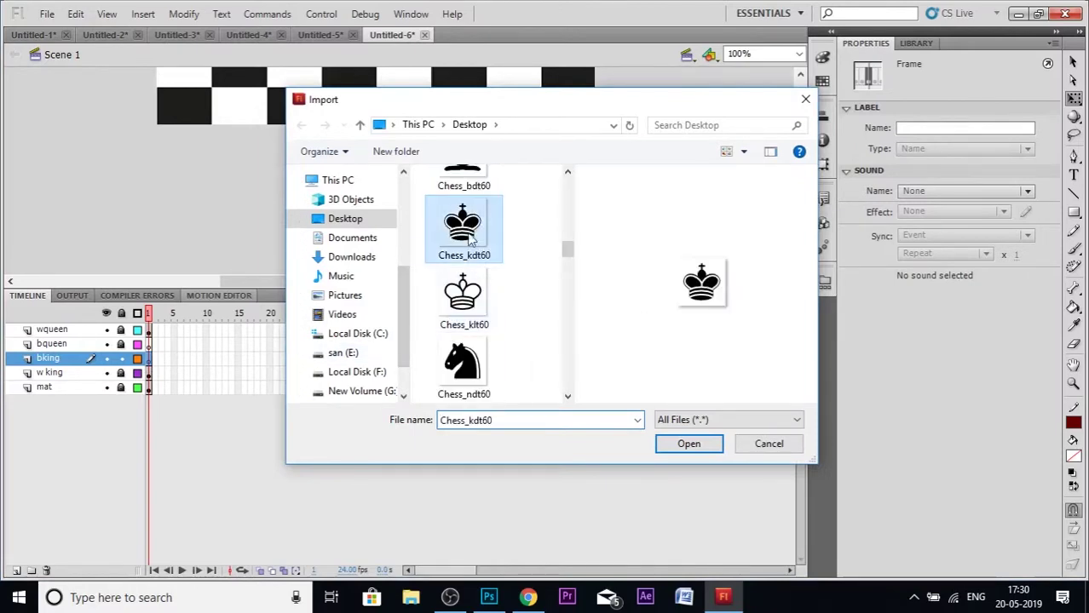
{"action": "left_click", "coordinate": [675, 449]}
{"action": "left_click", "coordinate": [530, 329]}
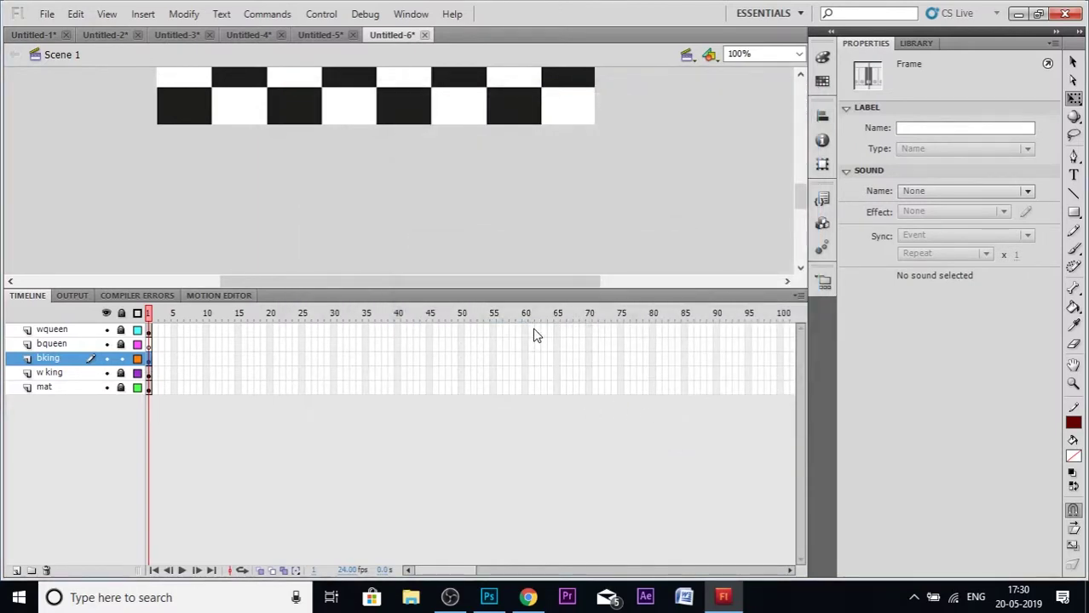
- Move the black king onto the light fourth square of the board's bottom row and scale its height to about 47 px
{"action": "scroll", "coordinate": [440, 168], "scroll_direction": "down", "scroll_amount": 2}
{"action": "scroll", "coordinate": [438, 169], "scroll_direction": "up", "scroll_amount": 4}
{"action": "left_click_drag", "start_coordinate": [198, 119], "coordinate": [328, 228]}
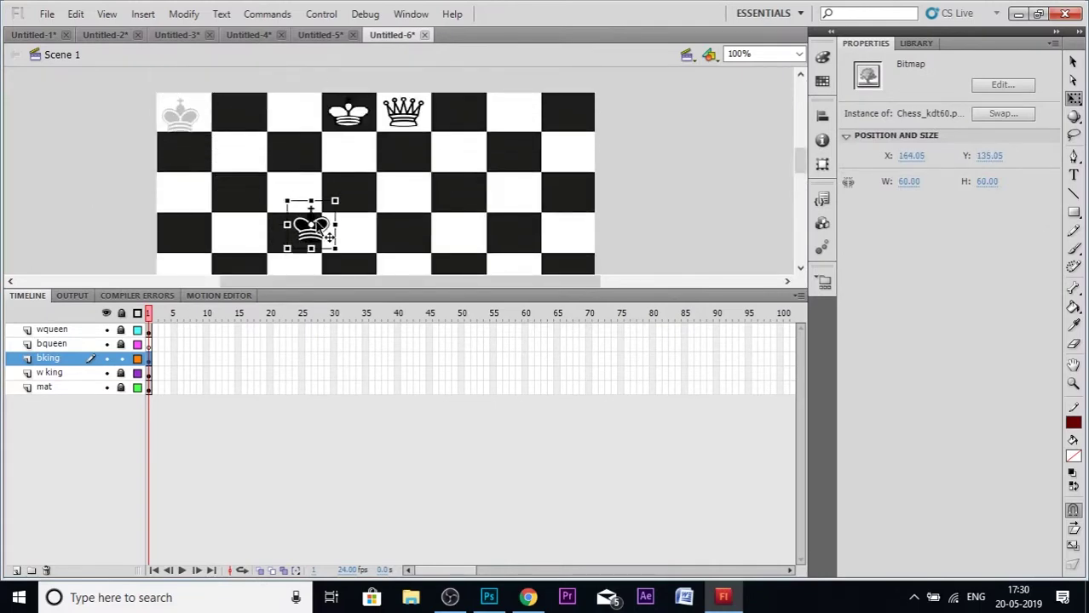
{"action": "scroll", "coordinate": [310, 168], "scroll_direction": "down", "scroll_amount": 5}
{"action": "scroll", "coordinate": [310, 170], "scroll_direction": "up", "scroll_amount": 4}
{"action": "scroll", "coordinate": [351, 147], "scroll_direction": "down", "scroll_amount": 3}
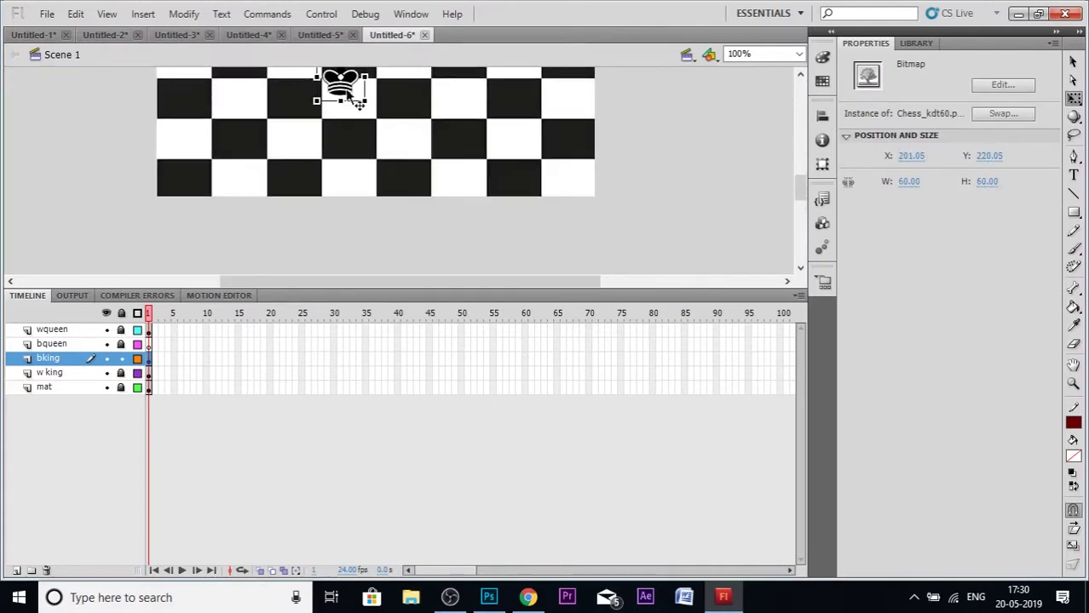
{"action": "left_click_drag", "start_coordinate": [348, 89], "coordinate": [358, 178]}
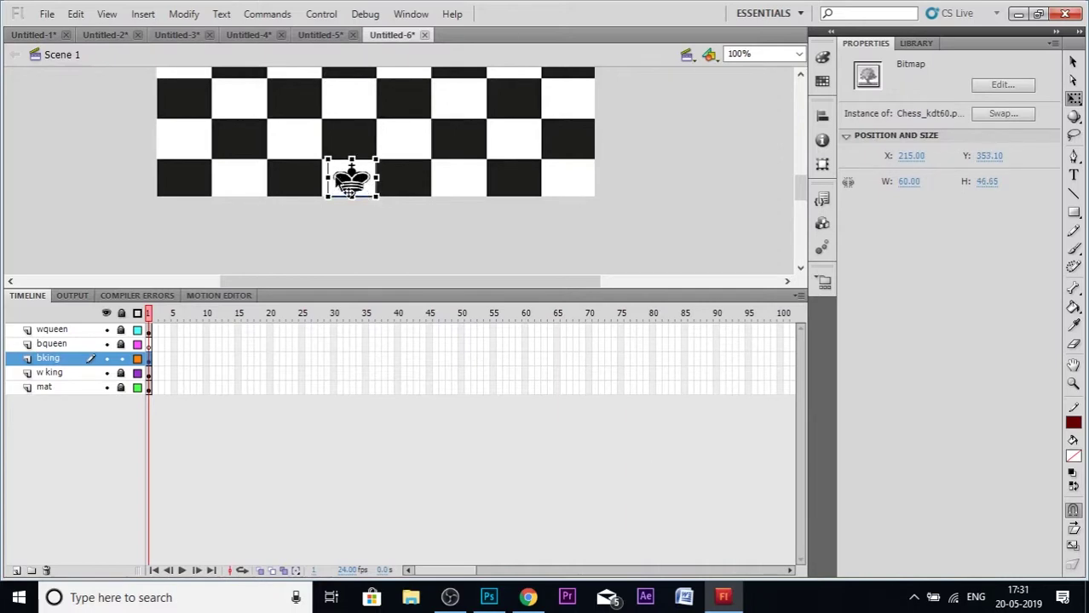
{"action": "left_click", "coordinate": [372, 226]}
- Unlock the w king layer and narrow the white king to about 43 px wide
{"action": "scroll", "coordinate": [372, 228], "scroll_direction": "up", "scroll_amount": 3}
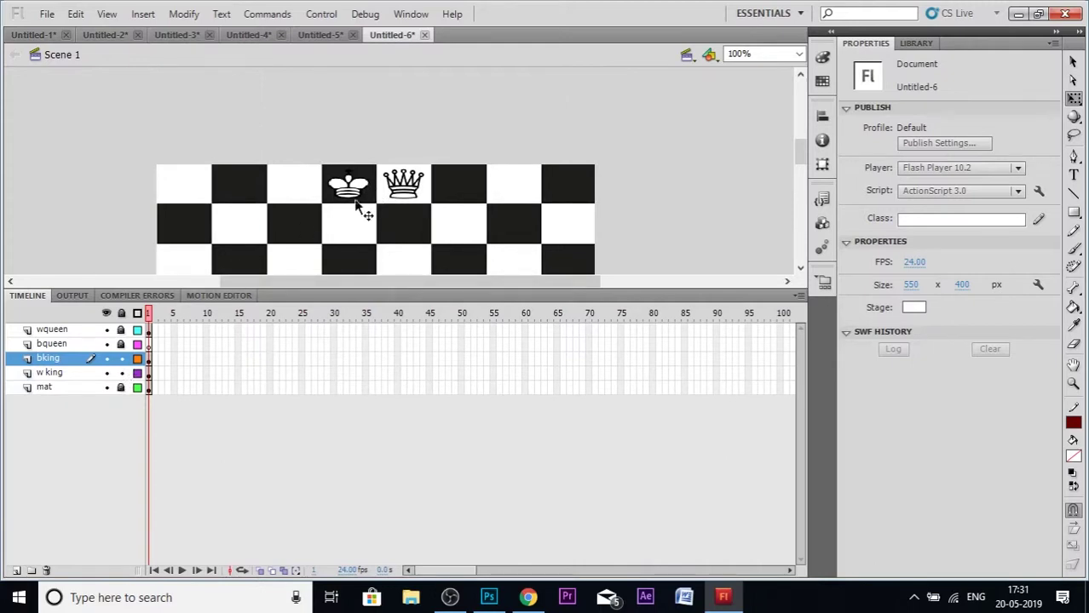
{"action": "left_click", "coordinate": [363, 198]}
{"action": "left_click_drag", "start_coordinate": [380, 182], "coordinate": [366, 183]}
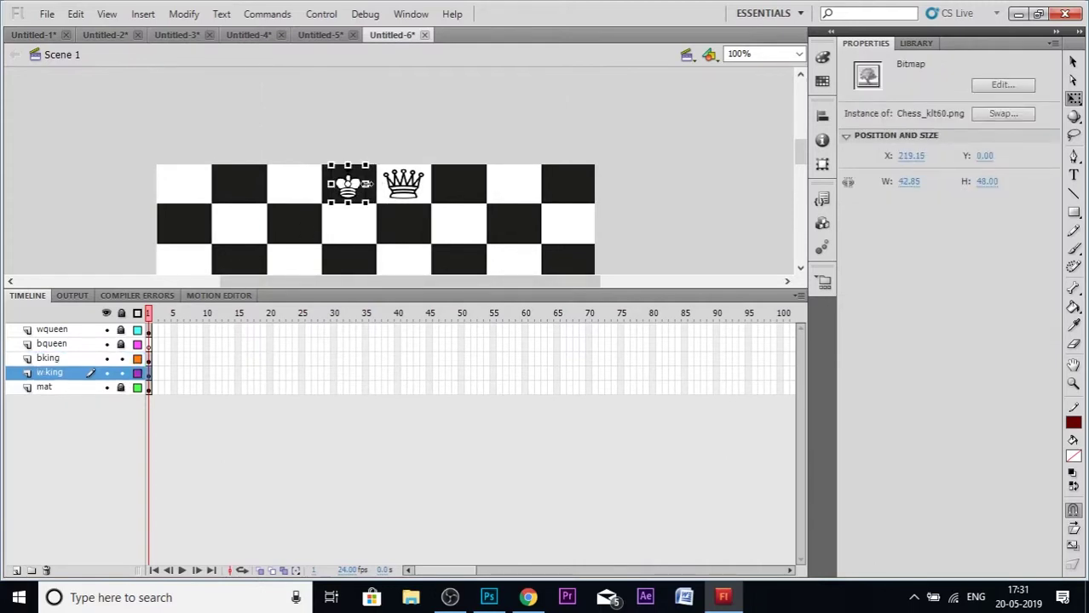
{"action": "left_click", "coordinate": [394, 157]}
- Examine the pieces placed on the board's top and bottom rows
{"action": "scroll", "coordinate": [395, 198], "scroll_direction": "down", "scroll_amount": 5}
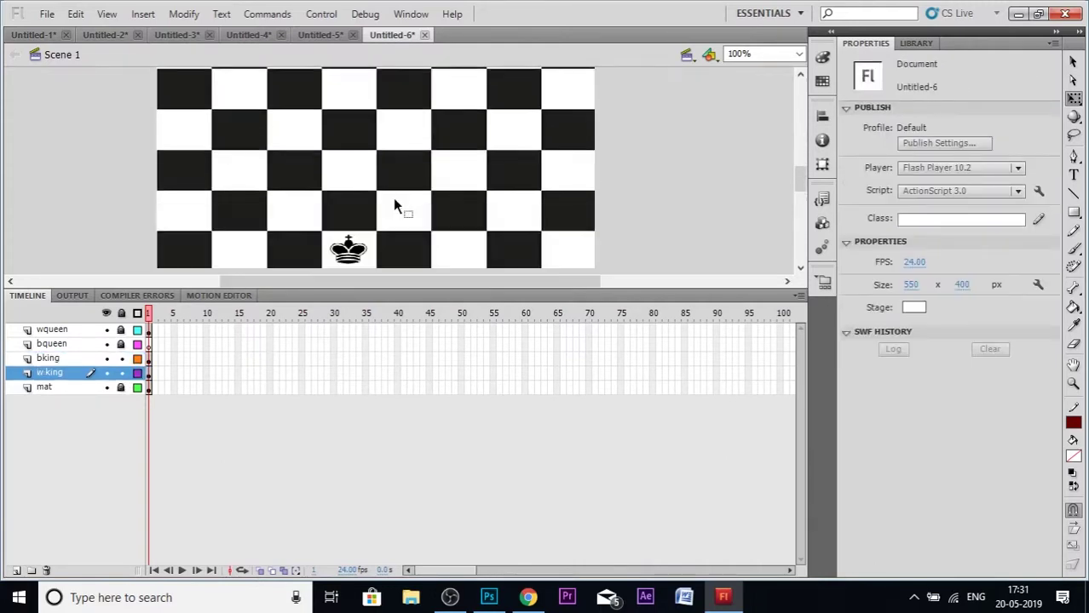
{"action": "scroll", "coordinate": [393, 202], "scroll_direction": "up", "scroll_amount": 5}
{"action": "scroll", "coordinate": [392, 202], "scroll_direction": "down", "scroll_amount": 7}
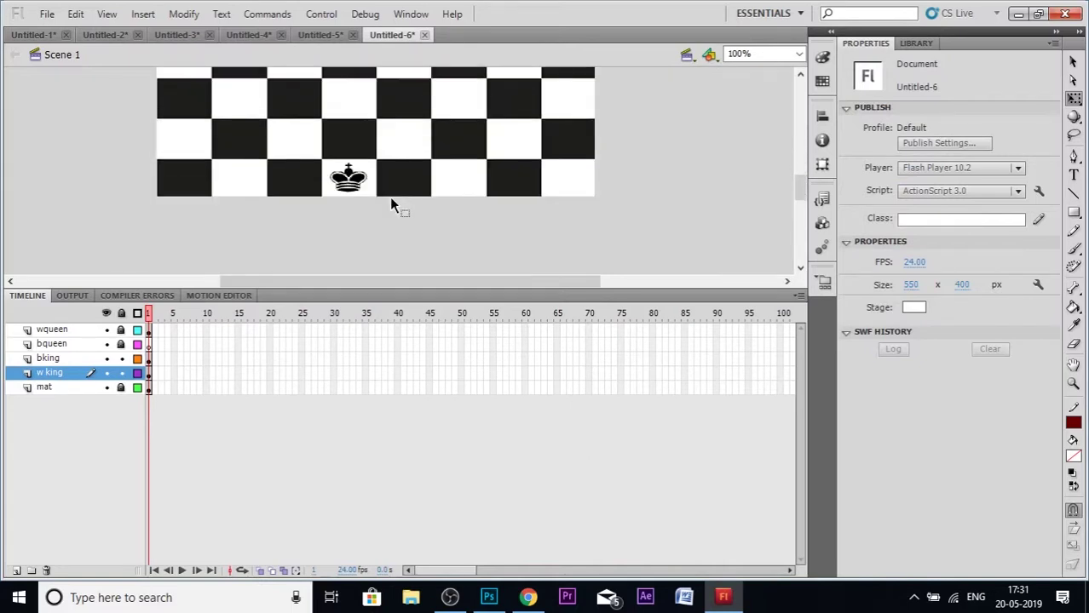
{"action": "scroll", "coordinate": [391, 204], "scroll_direction": "up", "scroll_amount": 2}
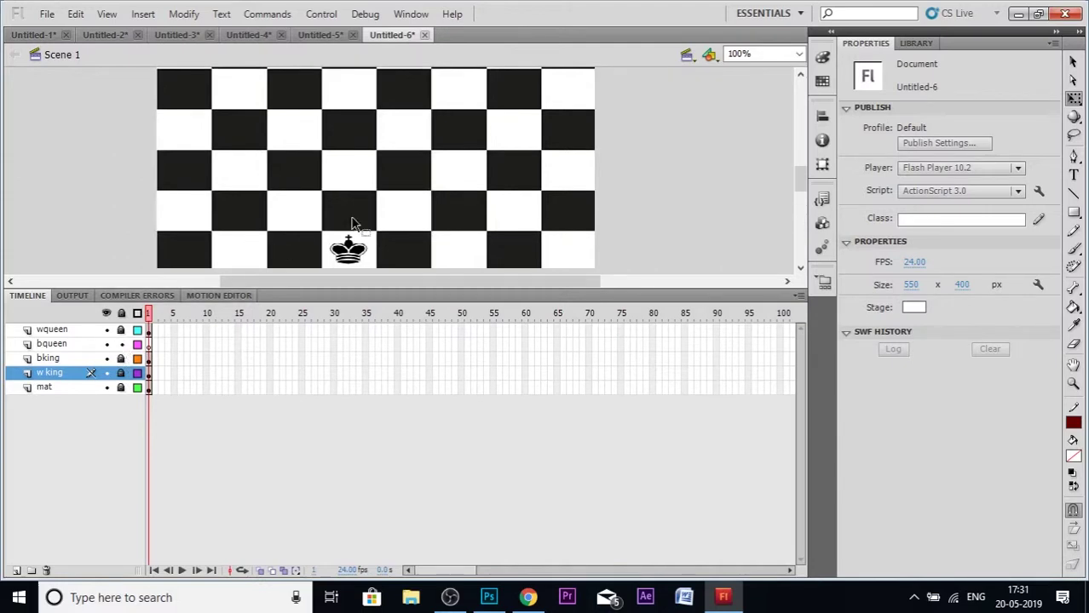
{"action": "scroll", "coordinate": [409, 201], "scroll_direction": "up", "scroll_amount": 6}
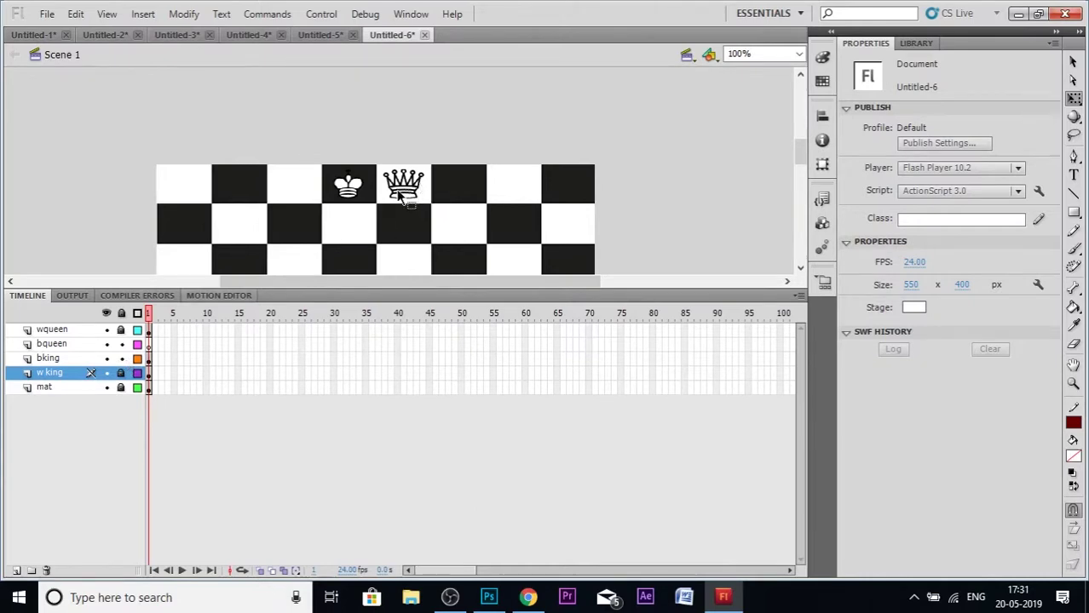
{"action": "scroll", "coordinate": [403, 195], "scroll_direction": "down", "scroll_amount": 6}
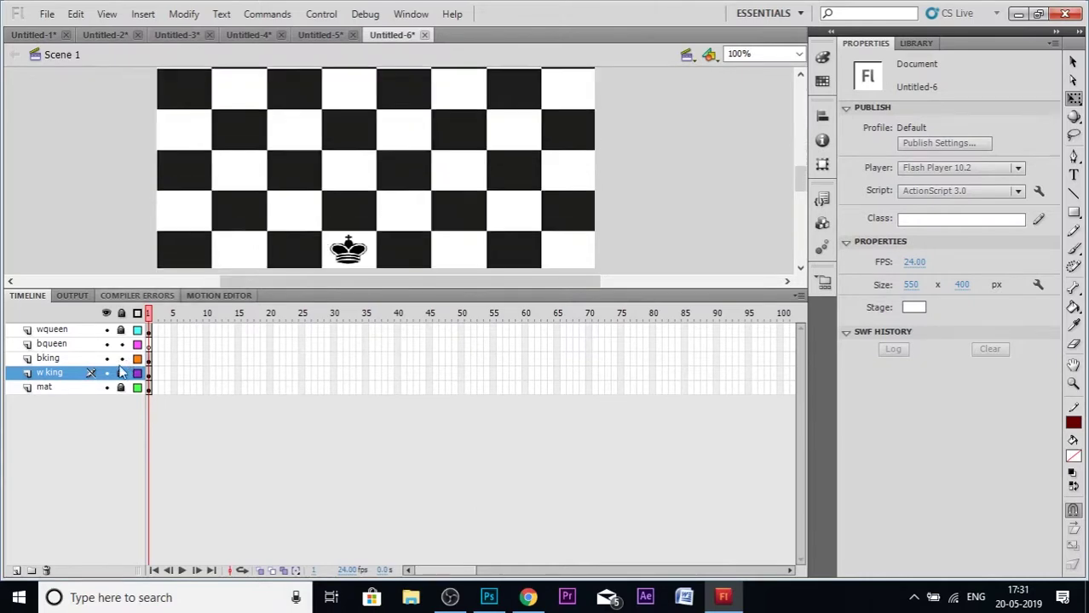
{"action": "scroll", "coordinate": [417, 200], "scroll_direction": "up", "scroll_amount": 6}
- Remove the white queen from the wqueen layer
{"action": "left_click", "coordinate": [416, 195]}
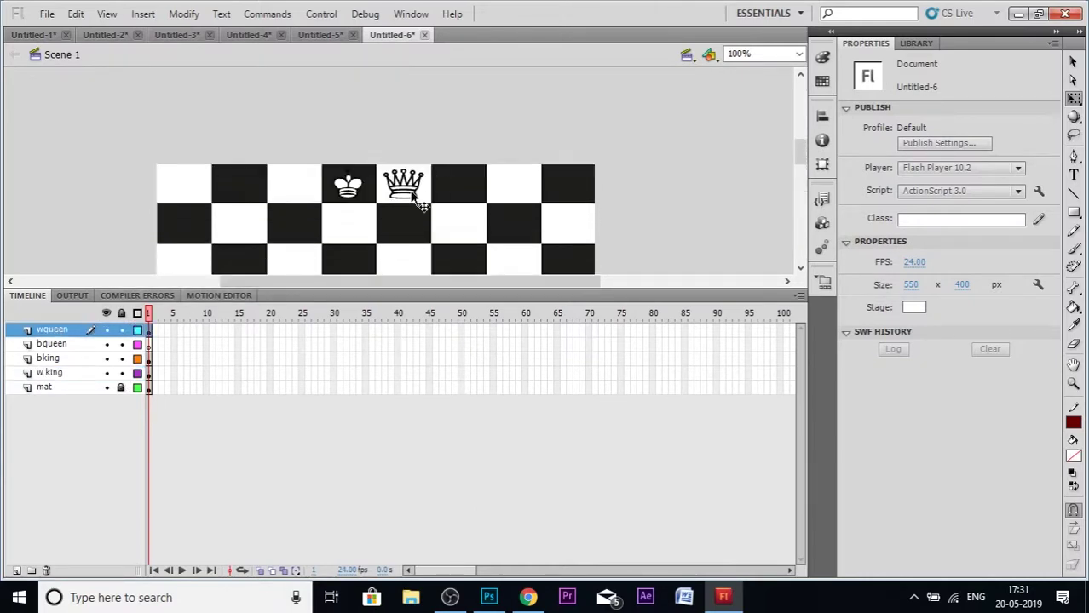
{"action": "key", "text": "Delete"}
{"action": "scroll", "coordinate": [396, 196], "scroll_direction": "down", "scroll_amount": 4}
{"action": "scroll", "coordinate": [388, 207], "scroll_direction": "up", "scroll_amount": 3}
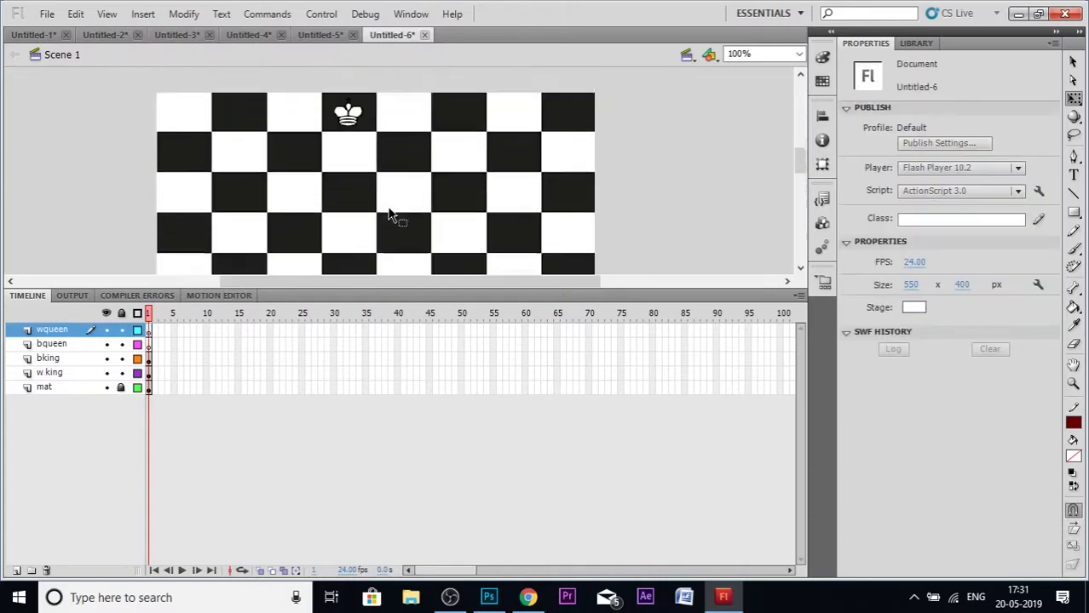
{"action": "scroll", "coordinate": [388, 207], "scroll_direction": "down", "scroll_amount": 2}
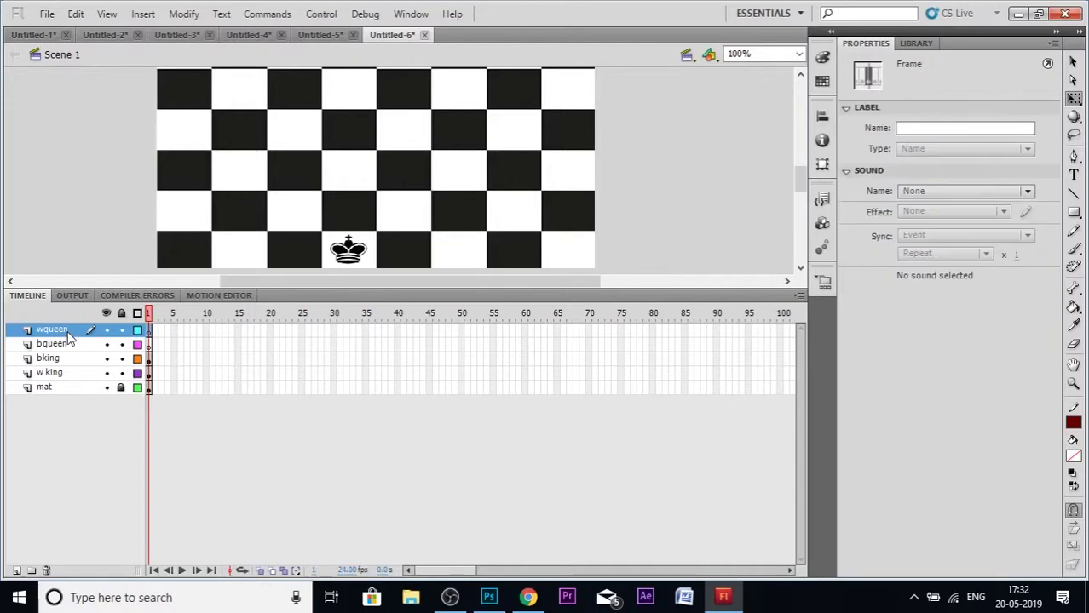
{"action": "double_click", "coordinate": [53, 330]}
{"action": "left_click", "coordinate": [83, 226]}
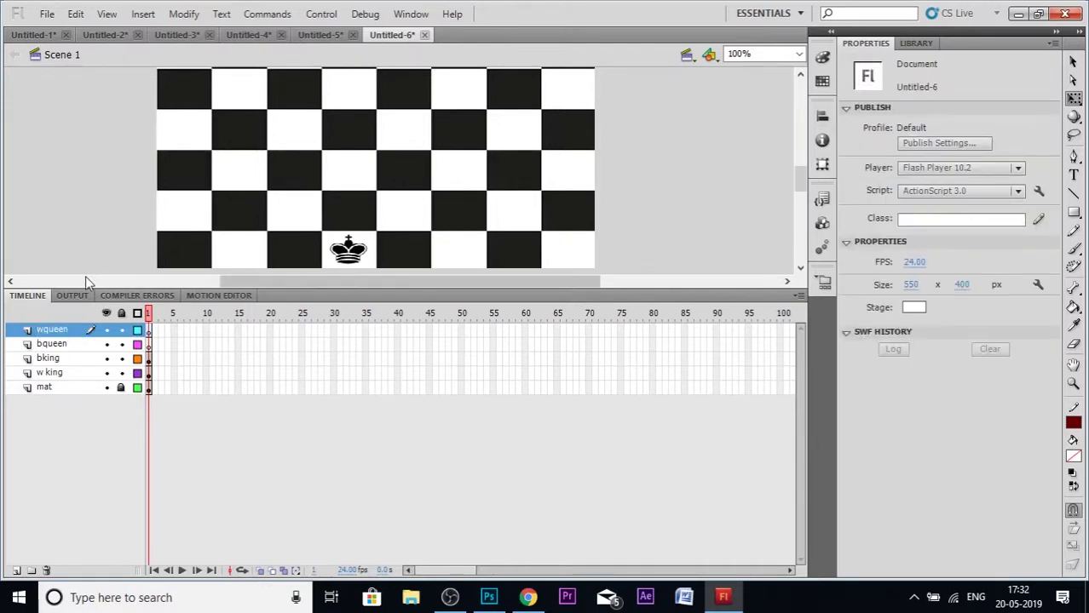
- Restore the white queen on the light fifth square of the top row
{"action": "scroll", "coordinate": [86, 275], "scroll_direction": "up", "scroll_amount": 3}
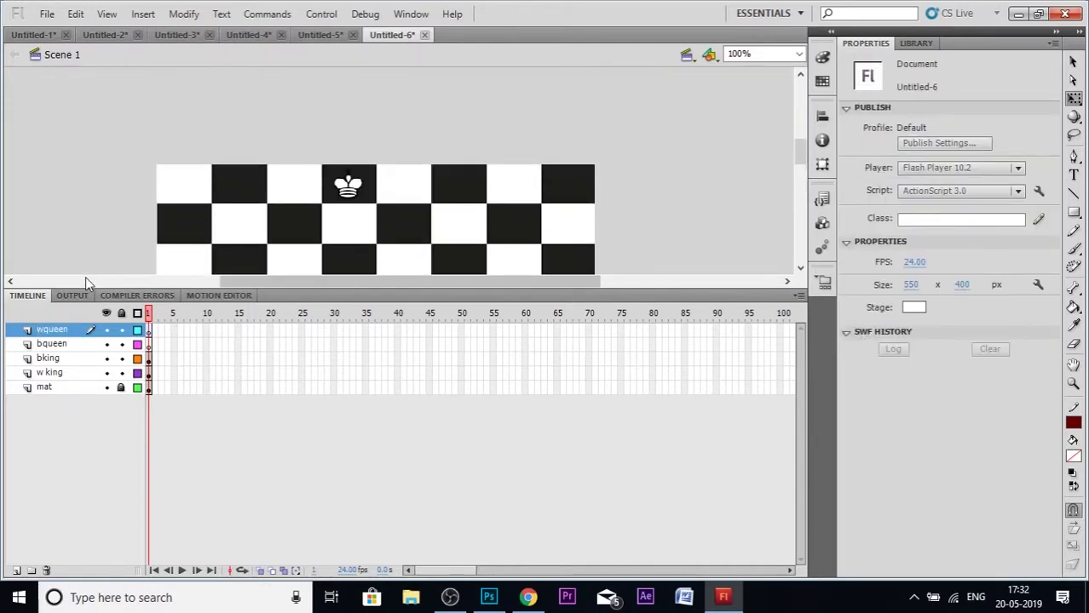
{"action": "key", "text": "ctrl+v"}
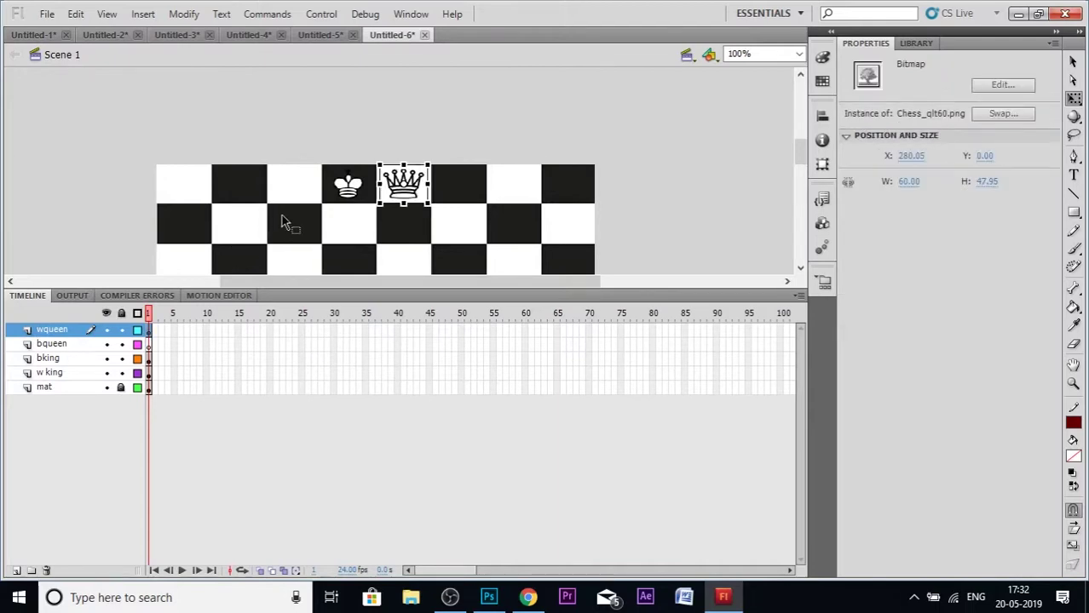
{"action": "left_click", "coordinate": [156, 118]}
- Rename the bqueen layer as bbishop
{"action": "scroll", "coordinate": [216, 139], "scroll_direction": "down", "scroll_amount": 3}
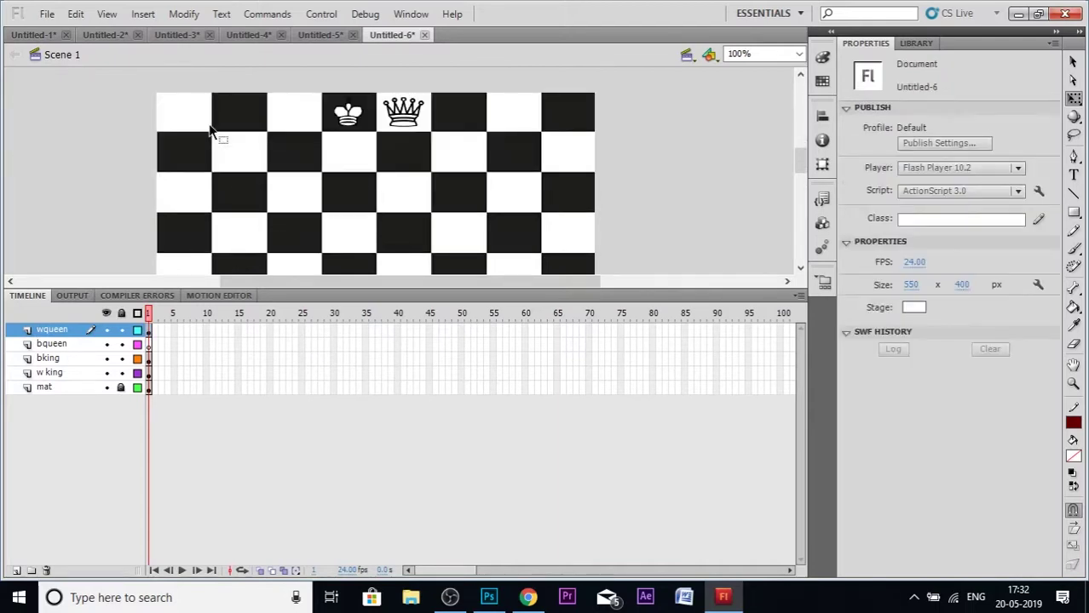
{"action": "double_click", "coordinate": [64, 343]}
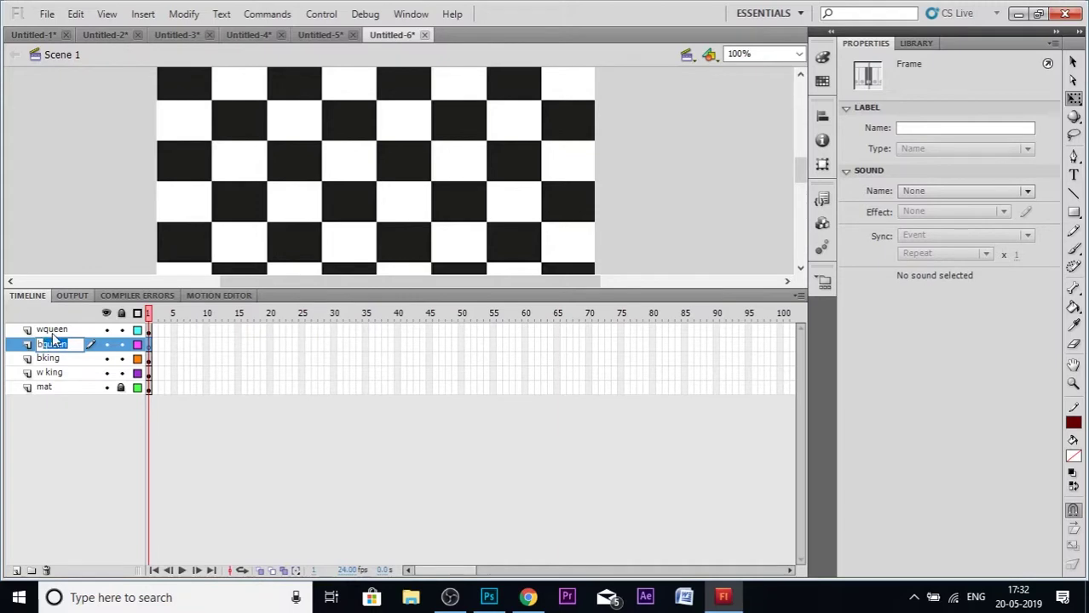
{"action": "type", "text": "bbishop"}
{"action": "key", "text": "Return"}
{"action": "scroll", "coordinate": [100, 271], "scroll_direction": "up", "scroll_amount": 3}
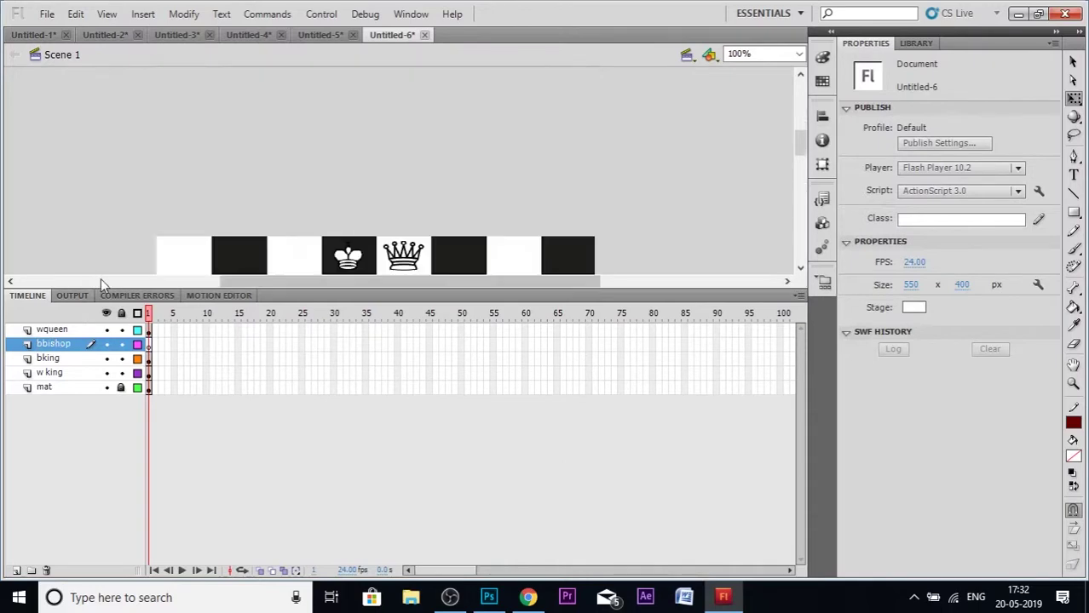
{"action": "scroll", "coordinate": [438, 232], "scroll_direction": "down", "scroll_amount": 6}
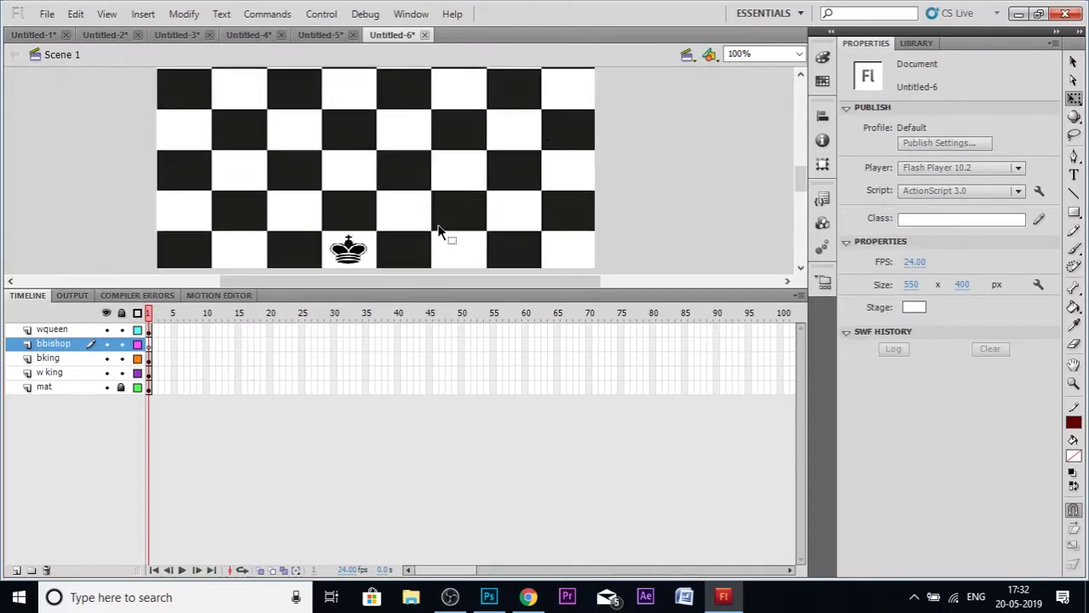
- Lock the wqueen, bking and w king layers, and import the black rook image Chess_rdt60 into frame 1 of bbishop
{"action": "left_click", "coordinate": [121, 358]}
{"action": "left_click", "coordinate": [149, 345]}
{"action": "key", "text": "r"}
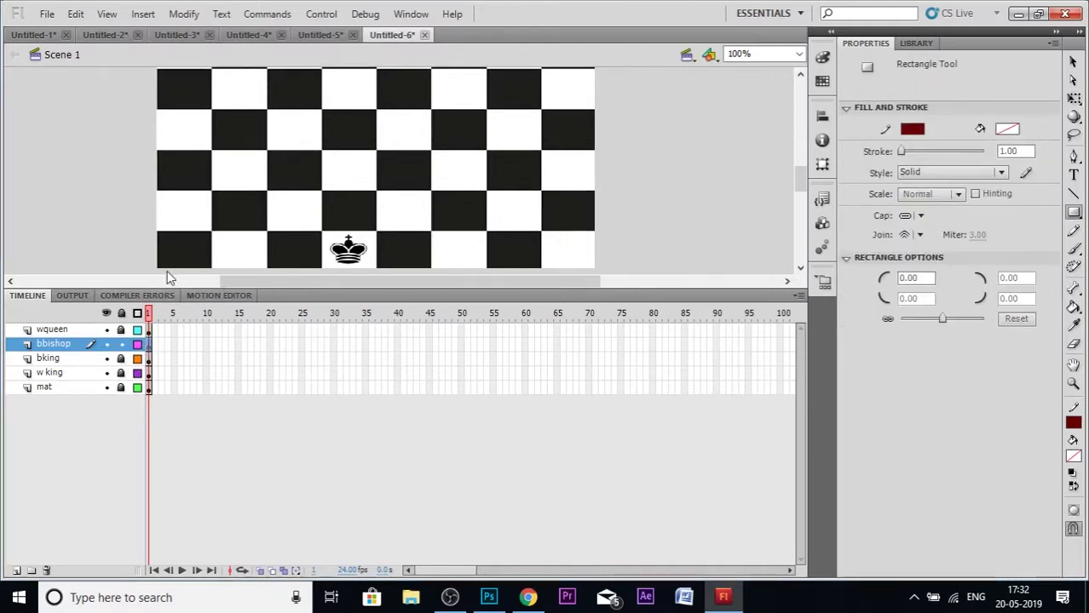
{"action": "key", "text": "ctrl+r"}
{"action": "scroll", "coordinate": [465, 290], "scroll_direction": "down", "scroll_amount": 5}
{"action": "scroll", "coordinate": [466, 304], "scroll_direction": "down", "scroll_amount": 3}
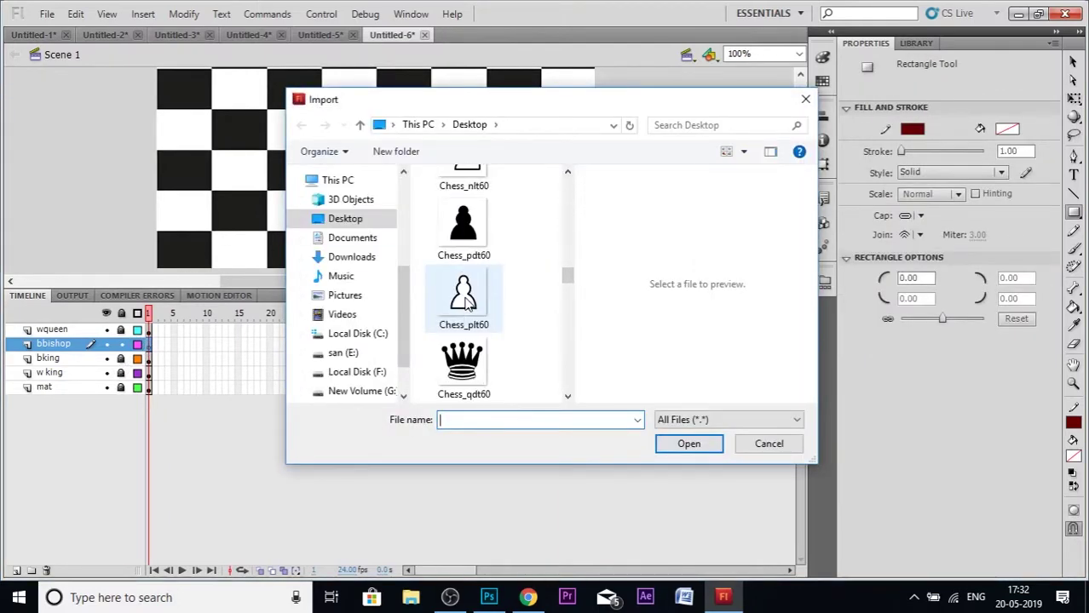
{"action": "scroll", "coordinate": [466, 304], "scroll_direction": "down", "scroll_amount": 3}
{"action": "left_click", "coordinate": [463, 215]}
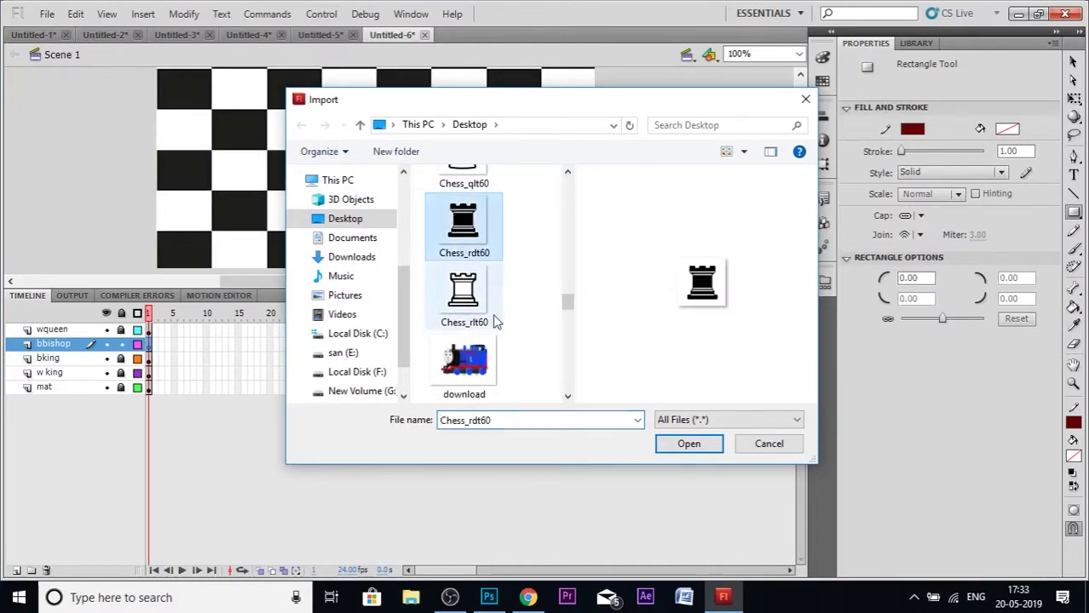
{"action": "left_click", "coordinate": [688, 443]}
- Move the black rook onto the dark fifth square of the bottom row and scale it to fit the square with Free Transform
{"action": "scroll", "coordinate": [467, 236], "scroll_direction": "up", "scroll_amount": 5}
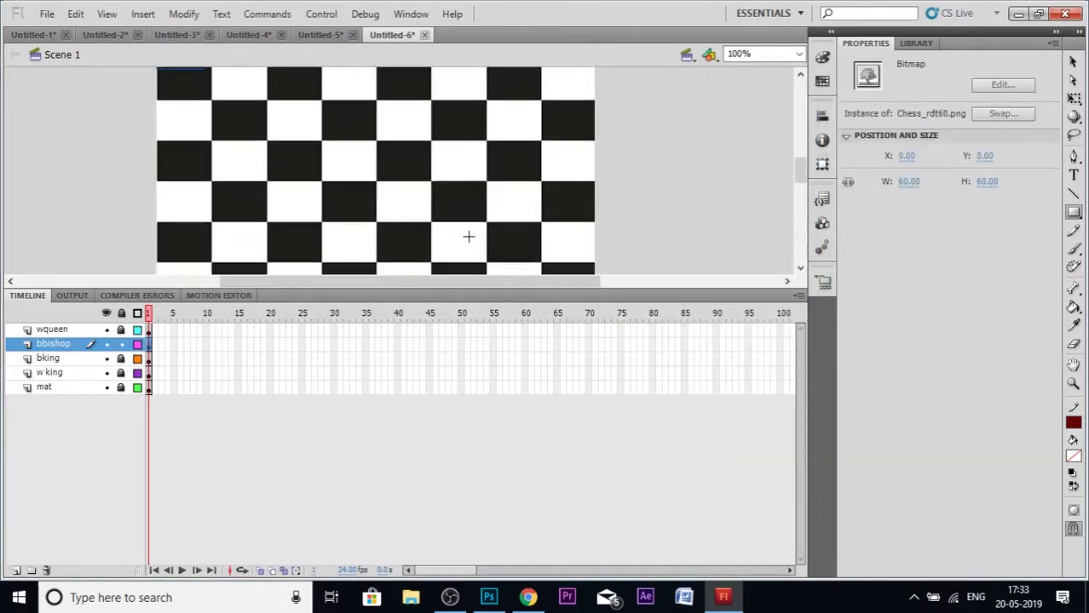
{"action": "left_click", "coordinate": [1074, 99]}
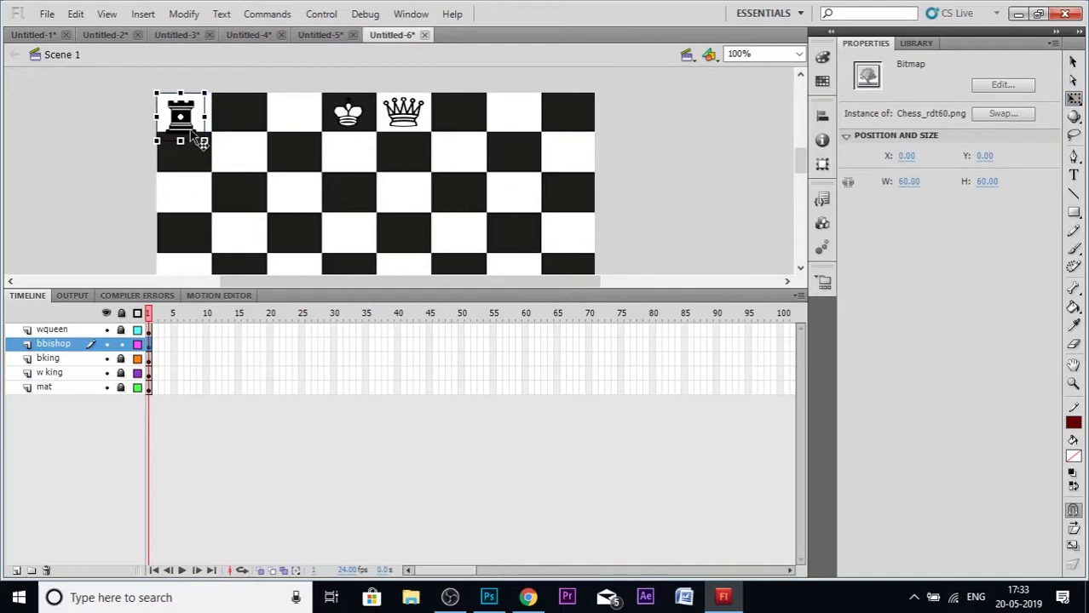
{"action": "left_click_drag", "start_coordinate": [193, 129], "coordinate": [478, 215]}
{"action": "scroll", "coordinate": [481, 208], "scroll_direction": "down", "scroll_amount": 3}
{"action": "left_click_drag", "start_coordinate": [459, 79], "coordinate": [397, 269]}
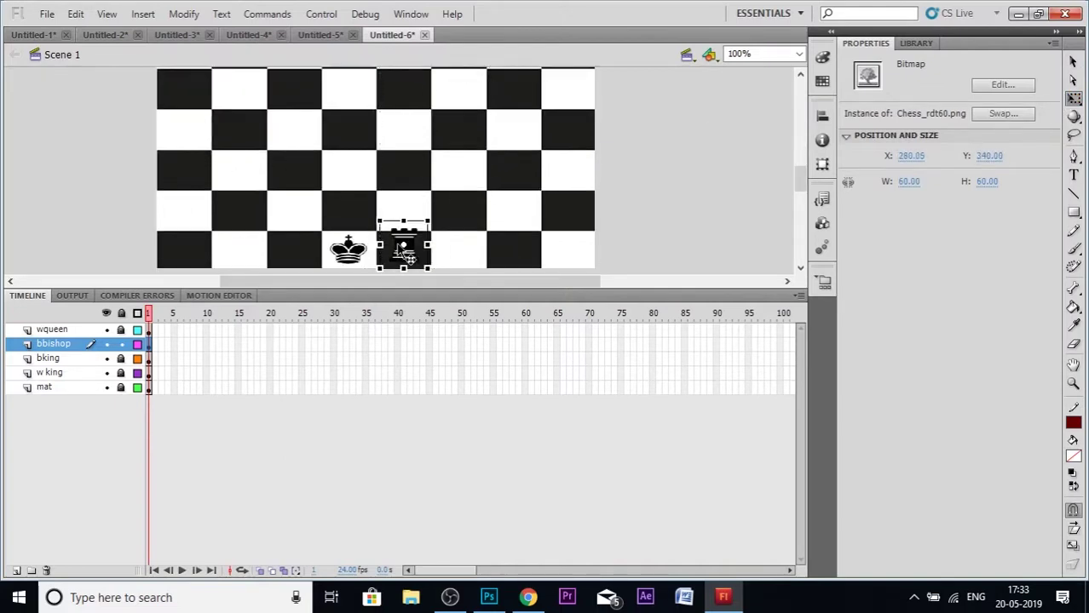
{"action": "scroll", "coordinate": [407, 197], "scroll_direction": "down", "scroll_amount": 3}
{"action": "left_click_drag", "start_coordinate": [427, 153], "coordinate": [420, 189]}
{"action": "left_click", "coordinate": [450, 228]}
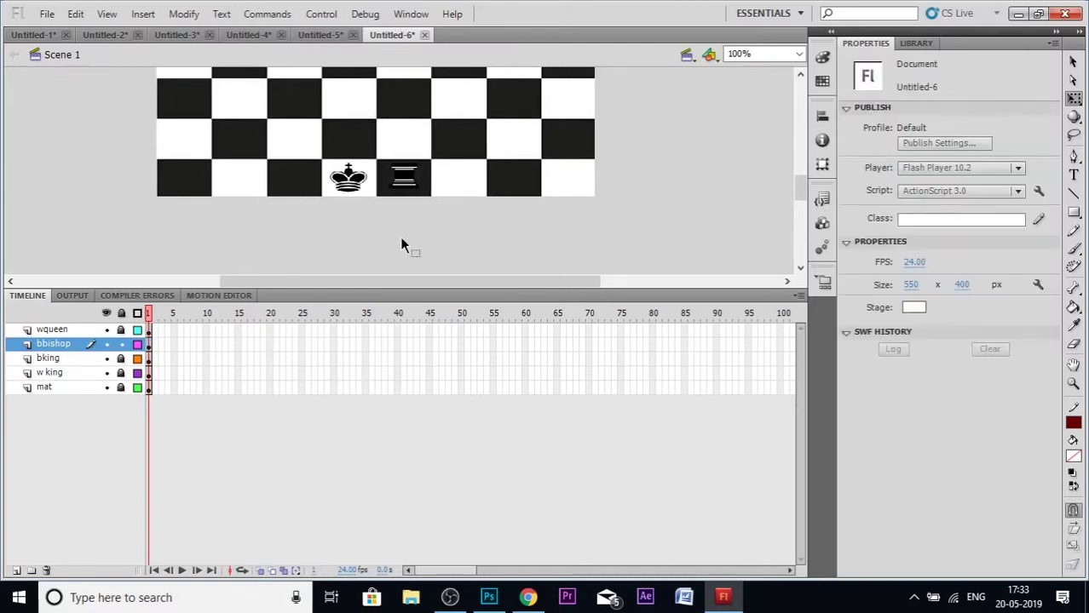
- Add a new layer directly above bbishop and name it bbishop as well
{"action": "scroll", "coordinate": [417, 225], "scroll_direction": "up", "scroll_amount": 3}
{"action": "scroll", "coordinate": [424, 226], "scroll_direction": "down", "scroll_amount": 3}
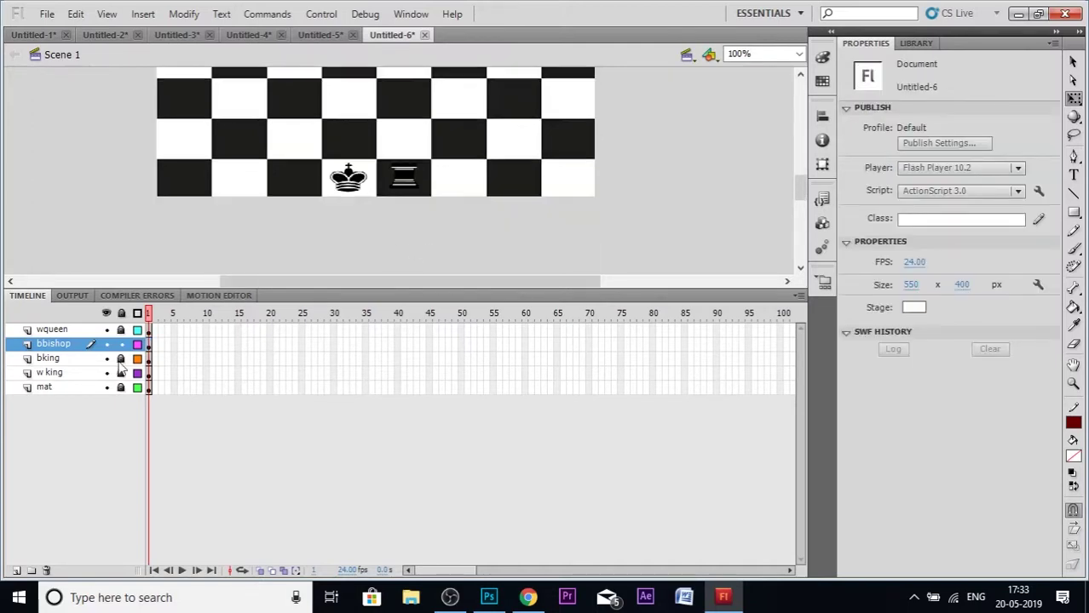
{"action": "left_click", "coordinate": [17, 570]}
{"action": "double_click", "coordinate": [54, 344]}
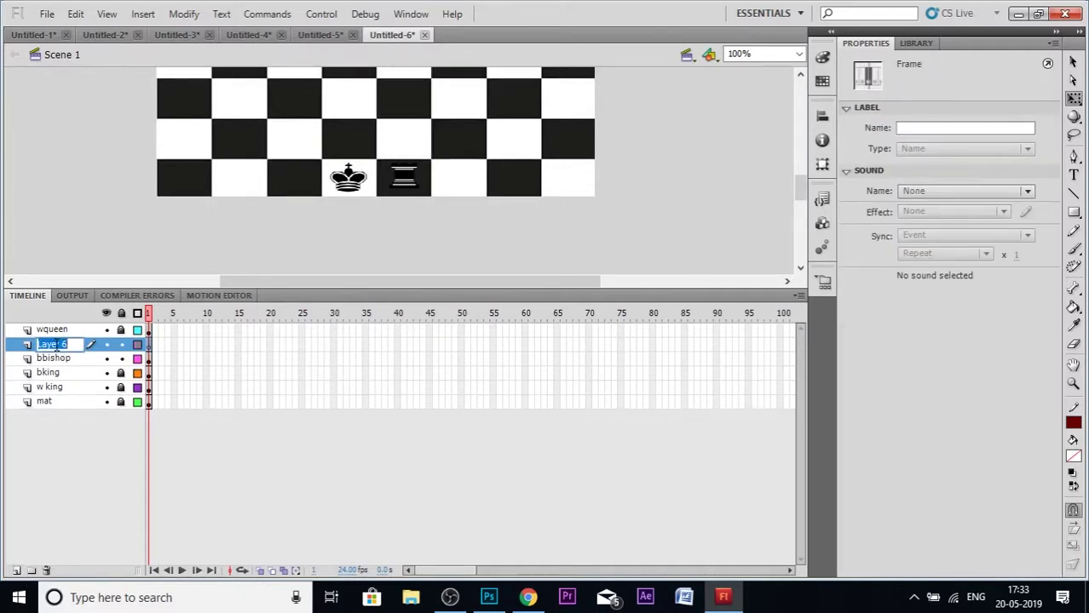
{"action": "type", "text": "bbishop"}
{"action": "key", "text": "Return"}
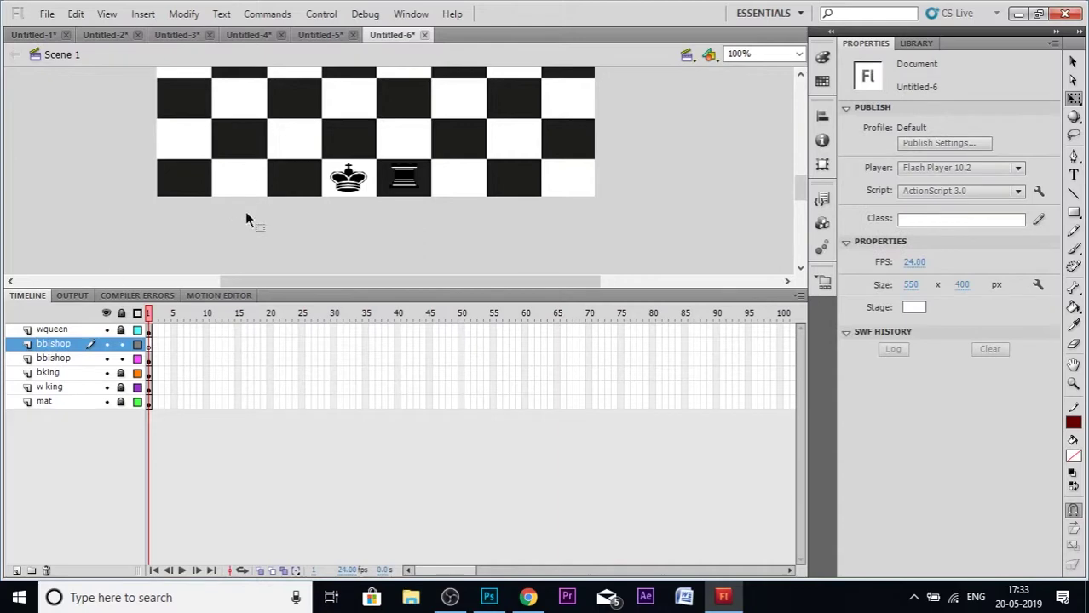
- Copy the black rook, lock its layer, paste it into the upper bbishop layer and place the copy on the light sixth square of the bottom row
{"action": "left_click", "coordinate": [418, 162]}
{"action": "right_click", "coordinate": [418, 162]}
{"action": "left_click", "coordinate": [494, 210]}
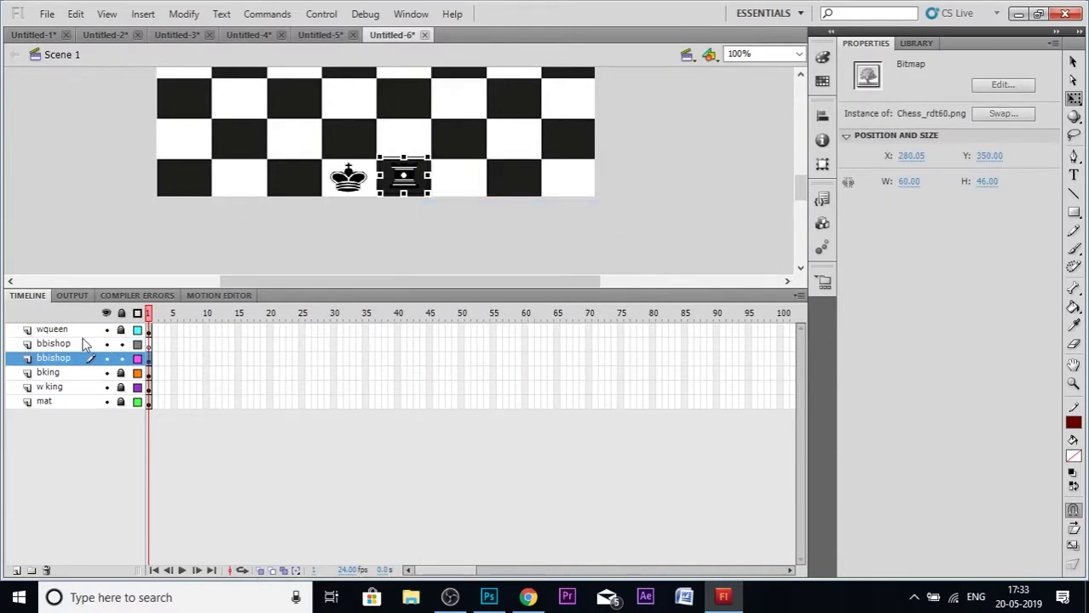
{"action": "left_click", "coordinate": [83, 343]}
{"action": "right_click", "coordinate": [398, 182]}
{"action": "left_click", "coordinate": [426, 226]}
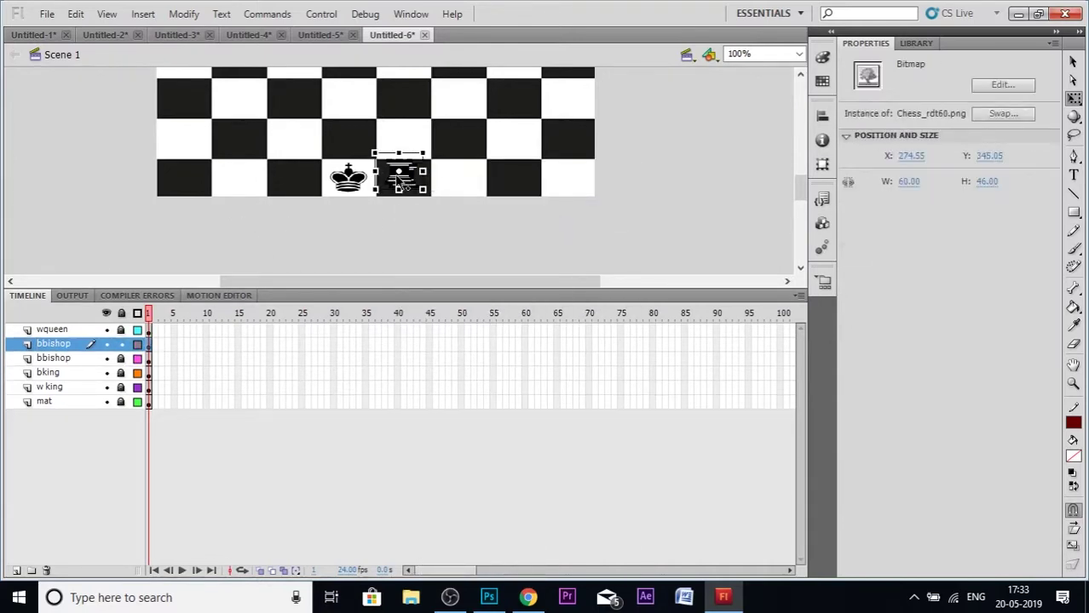
{"action": "left_click_drag", "start_coordinate": [417, 181], "coordinate": [478, 194]}
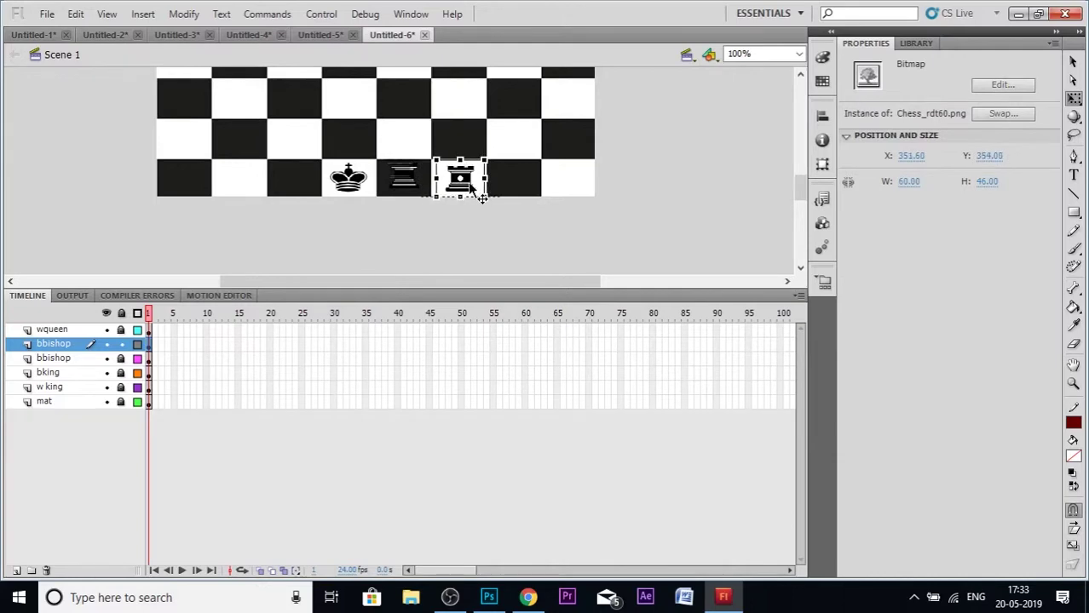
- Lock the upper bbishop layer, enlarge the stage area above the timeline and set the zoom to Fit in Window
{"action": "left_click", "coordinate": [453, 98]}
{"action": "scroll", "coordinate": [452, 100], "scroll_direction": "up", "scroll_amount": 4}
{"action": "scroll", "coordinate": [452, 104], "scroll_direction": "down", "scroll_amount": 3}
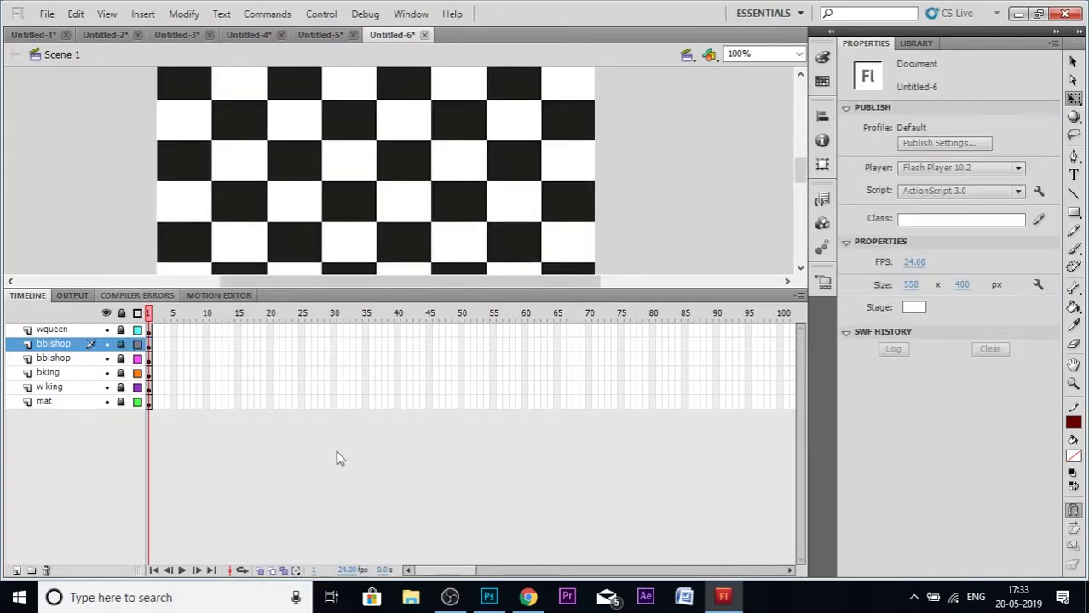
{"action": "left_click", "coordinate": [1072, 383]}
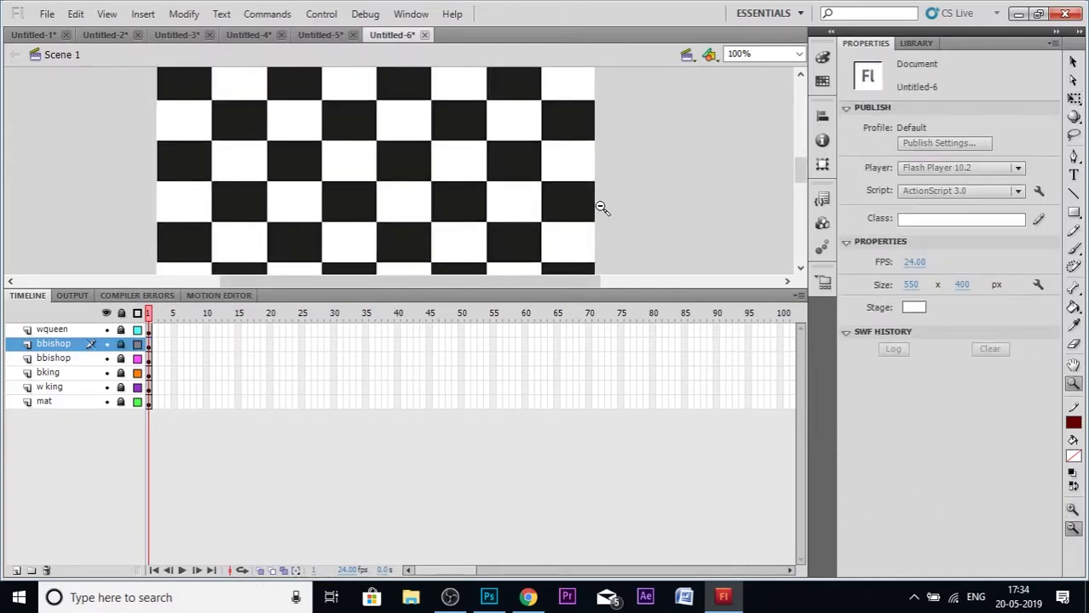
{"action": "left_click", "coordinate": [599, 207], "text": "alt"}
{"action": "left_click_drag", "start_coordinate": [511, 288], "coordinate": [477, 423]}
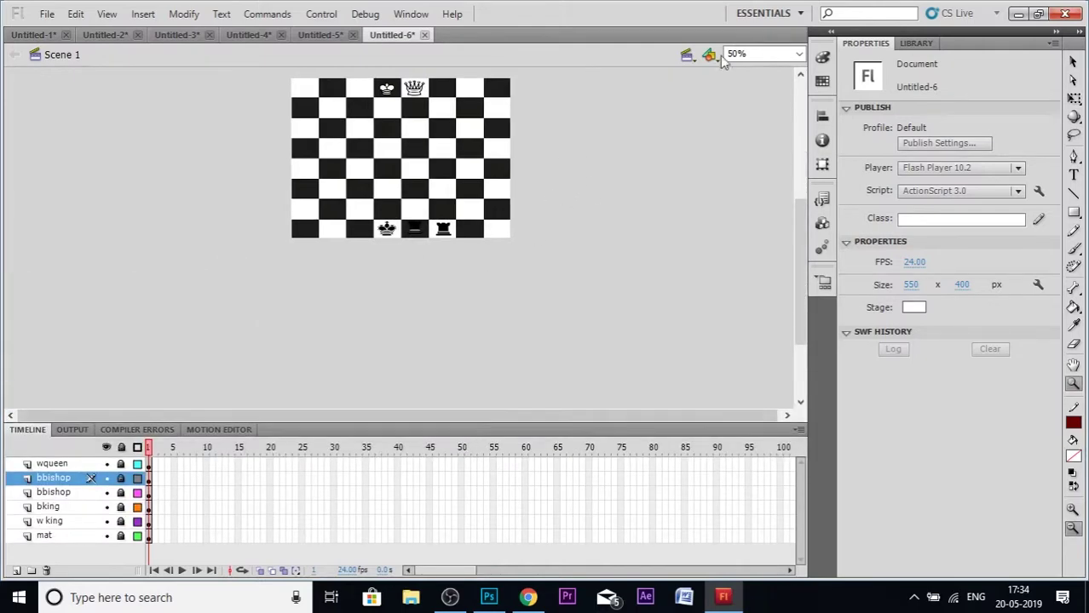
{"action": "left_click", "coordinate": [798, 54]}
{"action": "left_click", "coordinate": [773, 69]}
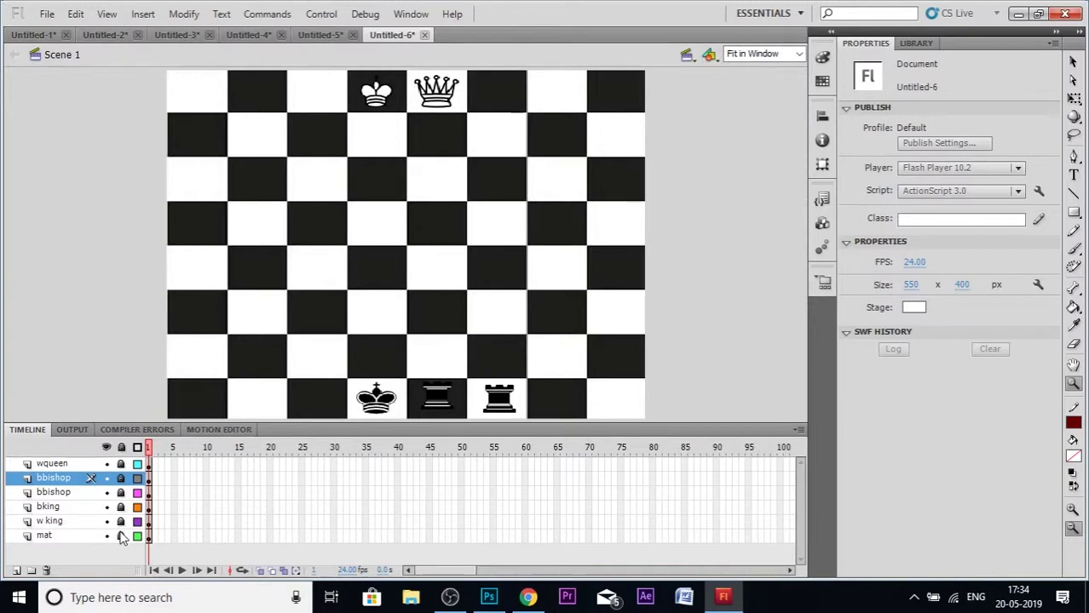
- Unlock the piece layers while keeping mat locked, and delete the lower bbishop layer holding the rook on the dark square
{"action": "left_click", "coordinate": [120, 478]}
{"action": "left_click", "coordinate": [120, 463]}
{"action": "left_click", "coordinate": [120, 492]}
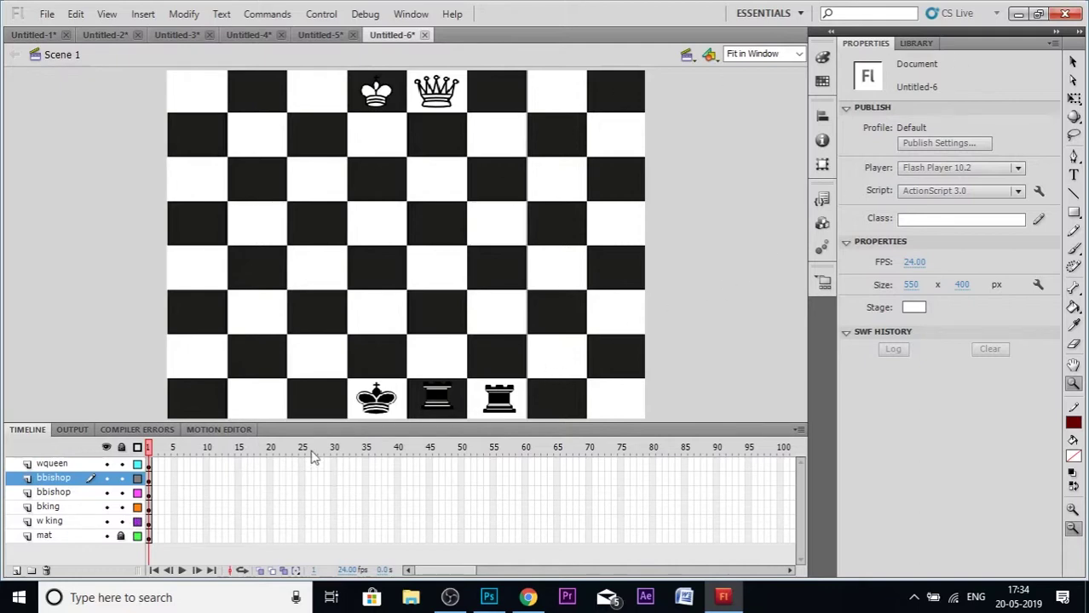
{"action": "left_click", "coordinate": [47, 493]}
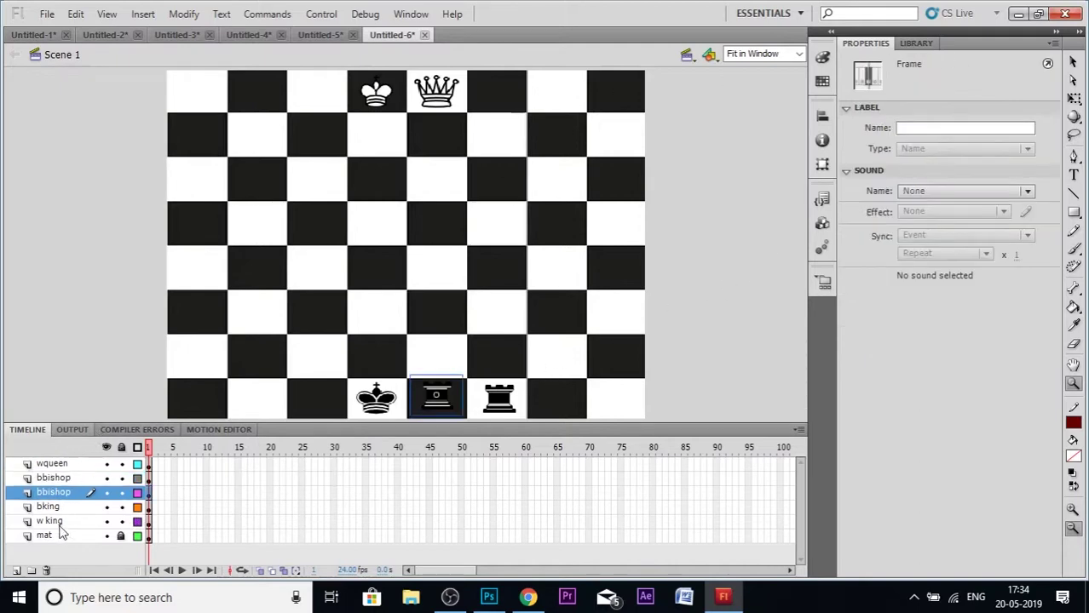
{"action": "left_click", "coordinate": [47, 568]}
- Reposition the pieces at frame 1: rook to column 7, row 7; queen to column 6, row 2; black king to column 3, row 8; white king to column 5, row 4
{"action": "left_click", "coordinate": [1072, 99]}
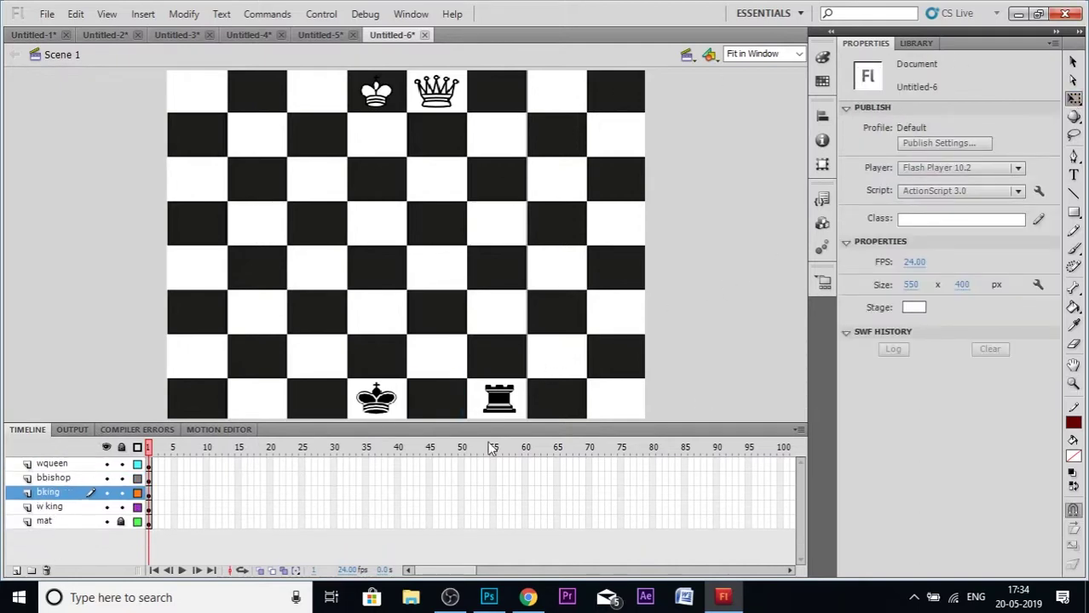
{"action": "left_click", "coordinate": [506, 407]}
{"action": "left_click_drag", "start_coordinate": [509, 409], "coordinate": [566, 366]}
{"action": "left_click_drag", "start_coordinate": [440, 95], "coordinate": [514, 149]}
{"action": "left_click_drag", "start_coordinate": [390, 407], "coordinate": [333, 407]}
{"action": "left_click_drag", "start_coordinate": [392, 102], "coordinate": [452, 235]}
{"action": "left_click", "coordinate": [692, 213]}
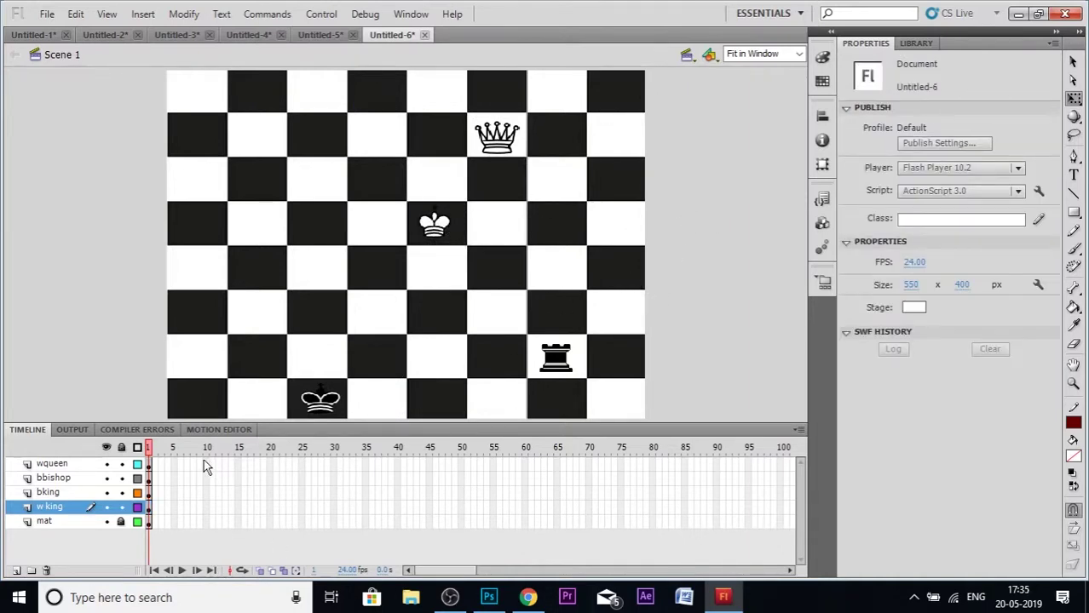
- Insert keyframes at frame 10 on all layers, including mat
{"action": "left_click", "coordinate": [205, 521]}
{"action": "right_click", "coordinate": [205, 521]}
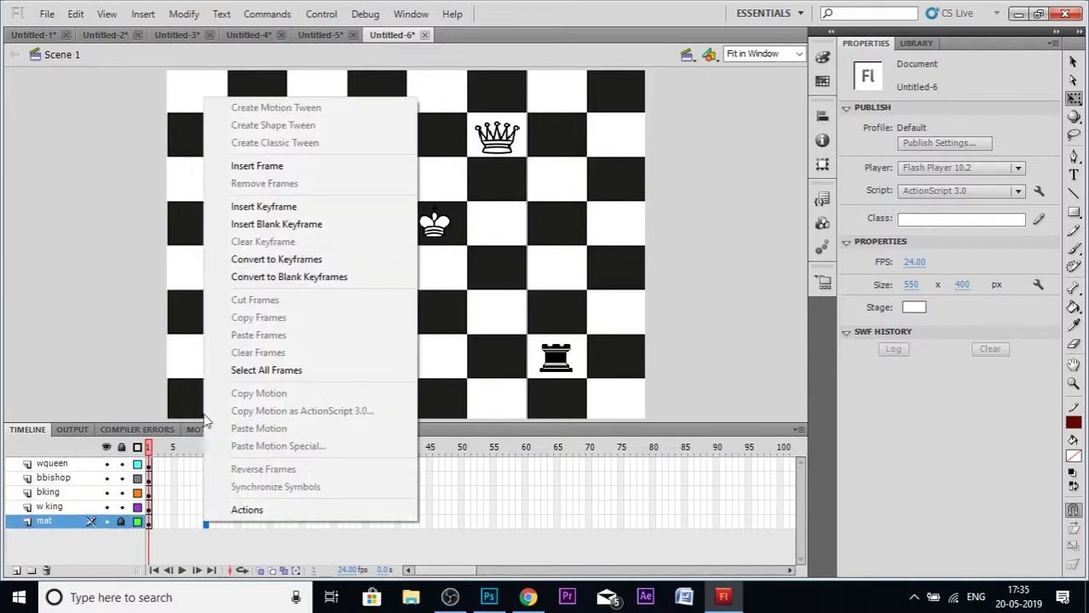
{"action": "left_click", "coordinate": [263, 207]}
{"action": "left_click", "coordinate": [136, 204]}
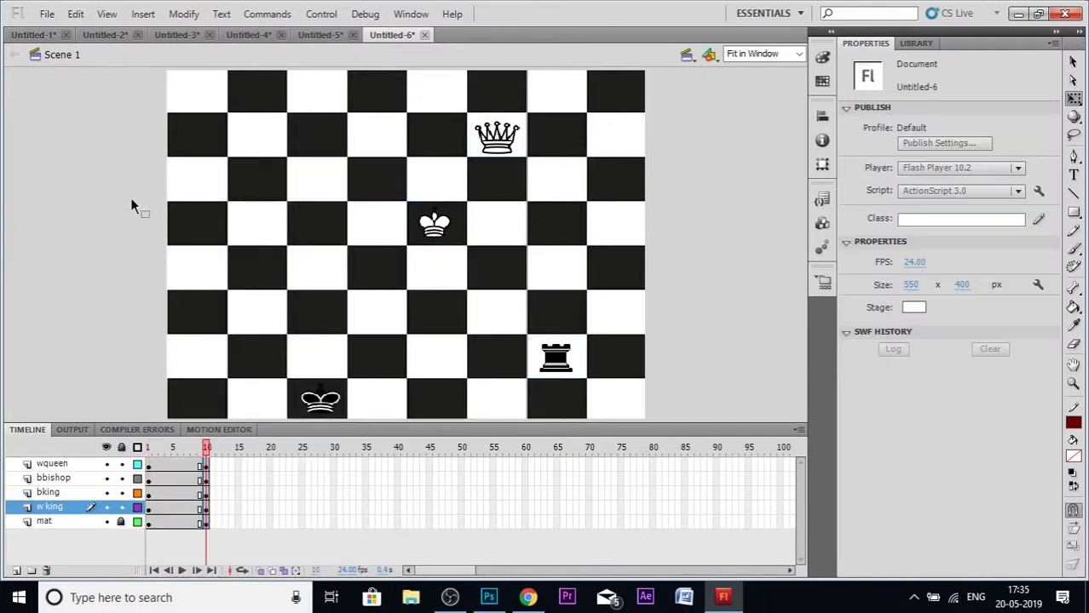
- Move the white queen three squares down at frame 10, create a classic tween on wqueen from frame 1 to 10 and preview it
{"action": "left_click", "coordinate": [504, 145]}
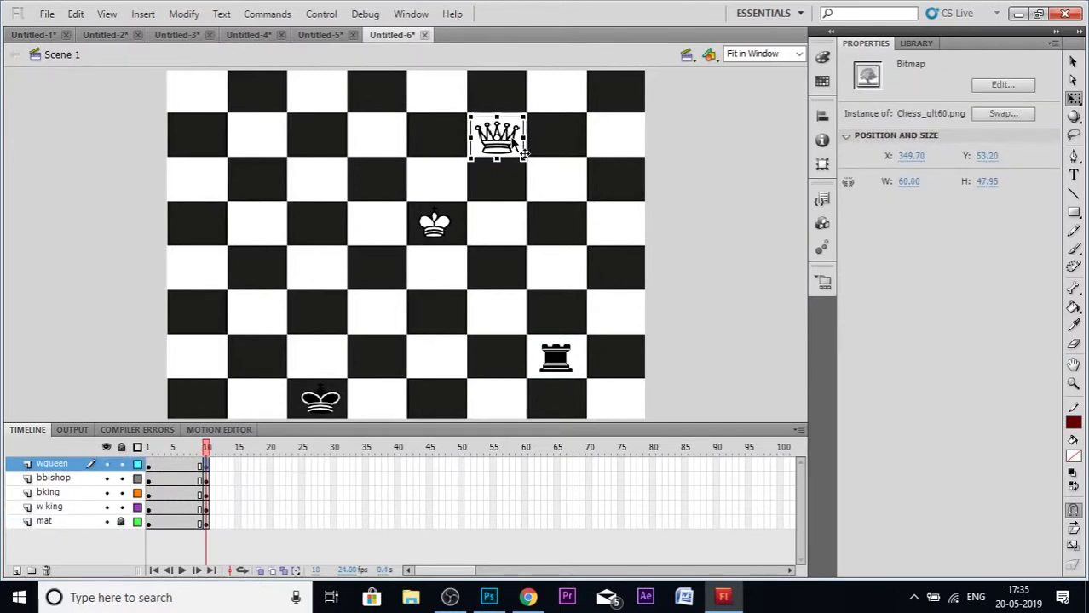
{"action": "left_click_drag", "start_coordinate": [514, 146], "coordinate": [516, 276]}
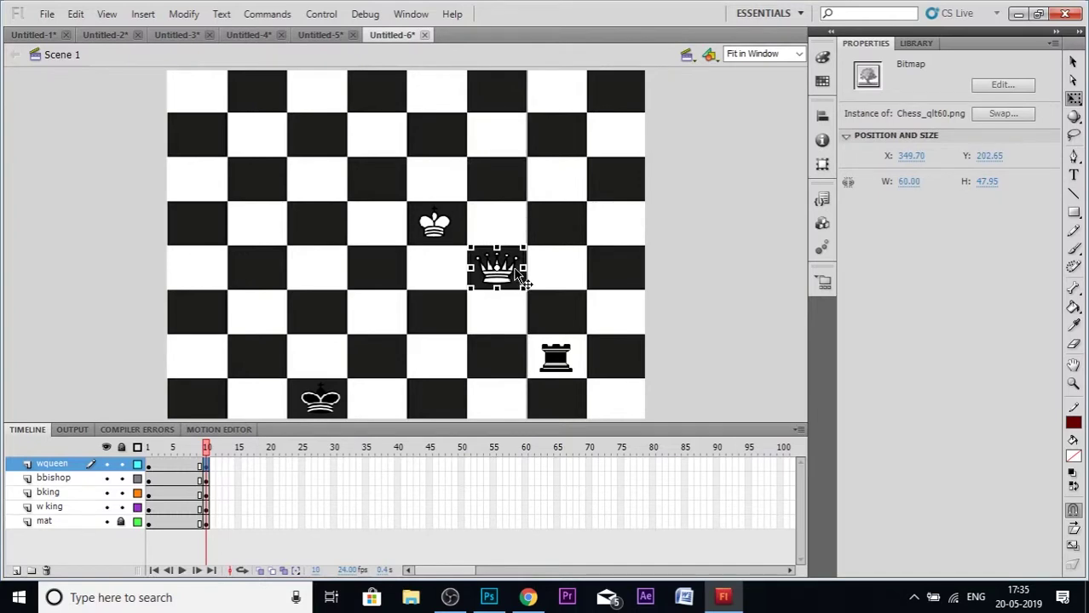
{"action": "right_click", "coordinate": [175, 471]}
{"action": "left_click", "coordinate": [243, 83]}
{"action": "left_click_drag", "start_coordinate": [207, 447], "coordinate": [120, 458]}
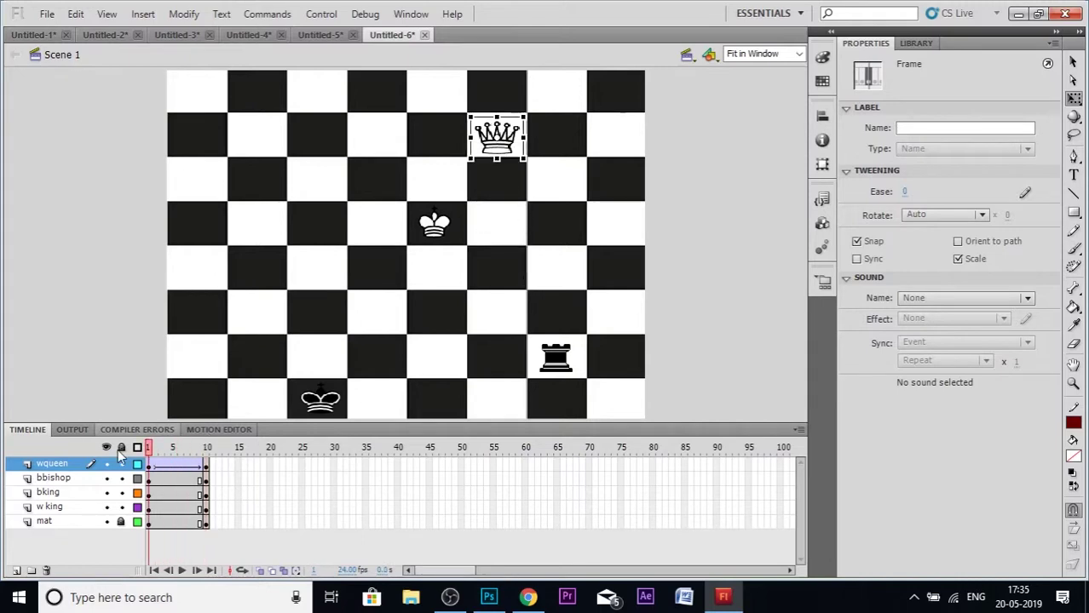
{"action": "left_click", "coordinate": [207, 447]}
{"action": "left_click", "coordinate": [374, 339]}
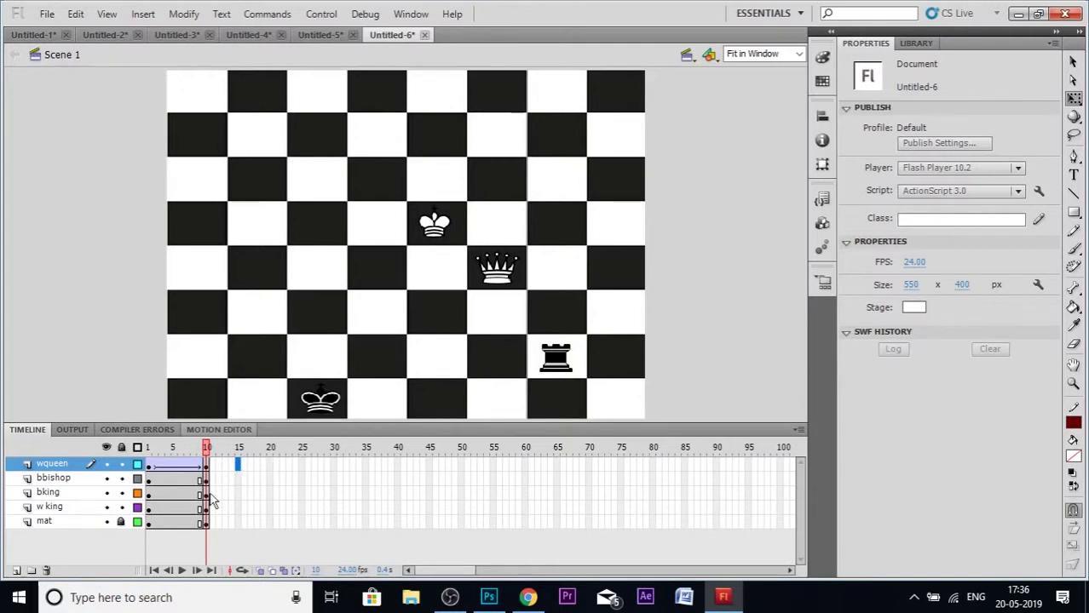
- Insert keyframes at frame 20 on all layers
{"action": "left_click_drag", "start_coordinate": [269, 463], "coordinate": [271, 526]}
{"action": "right_click", "coordinate": [271, 504]}
{"action": "left_click", "coordinate": [338, 185]}
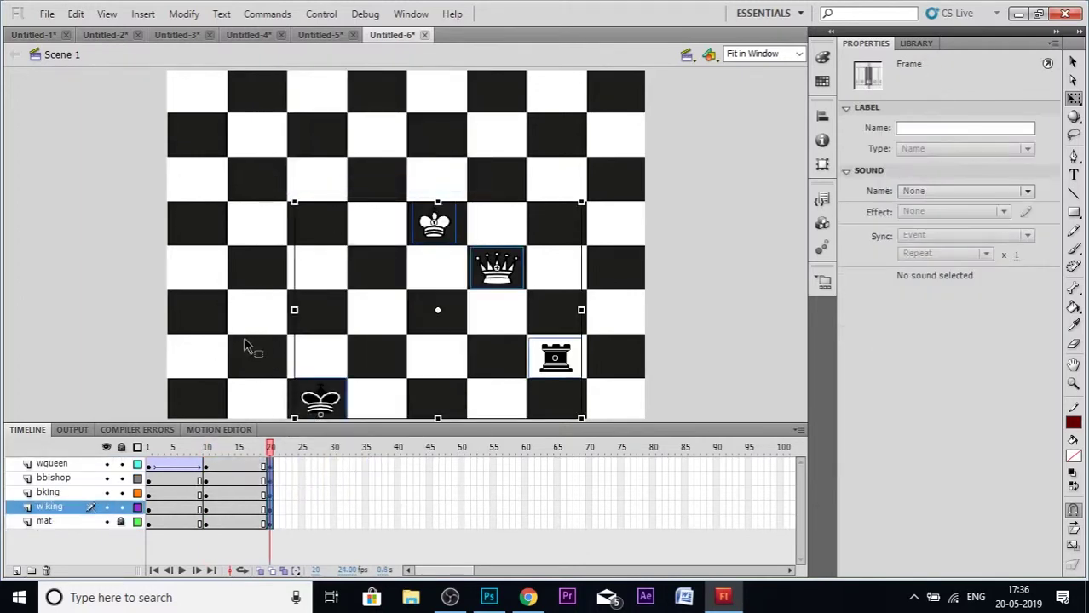
{"action": "left_click", "coordinate": [246, 341]}
- Move the black king to the light fourth square of the bottom row at frame 20 and try a classic tween on bking from frame 10
{"action": "left_click_drag", "start_coordinate": [320, 401], "coordinate": [385, 411]}
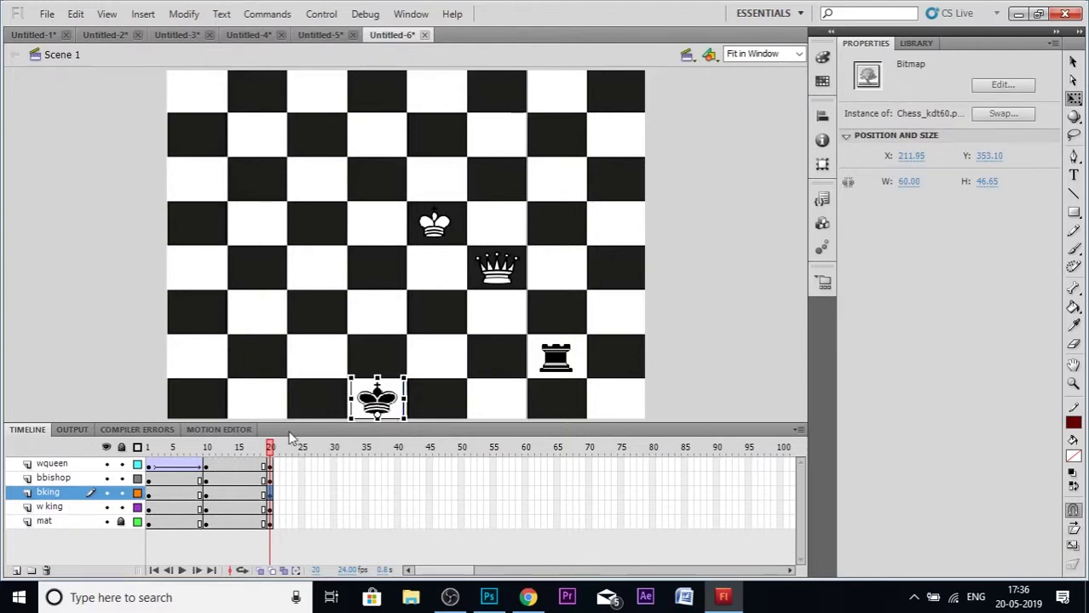
{"action": "right_click", "coordinate": [251, 494]}
{"action": "left_click", "coordinate": [347, 177]}
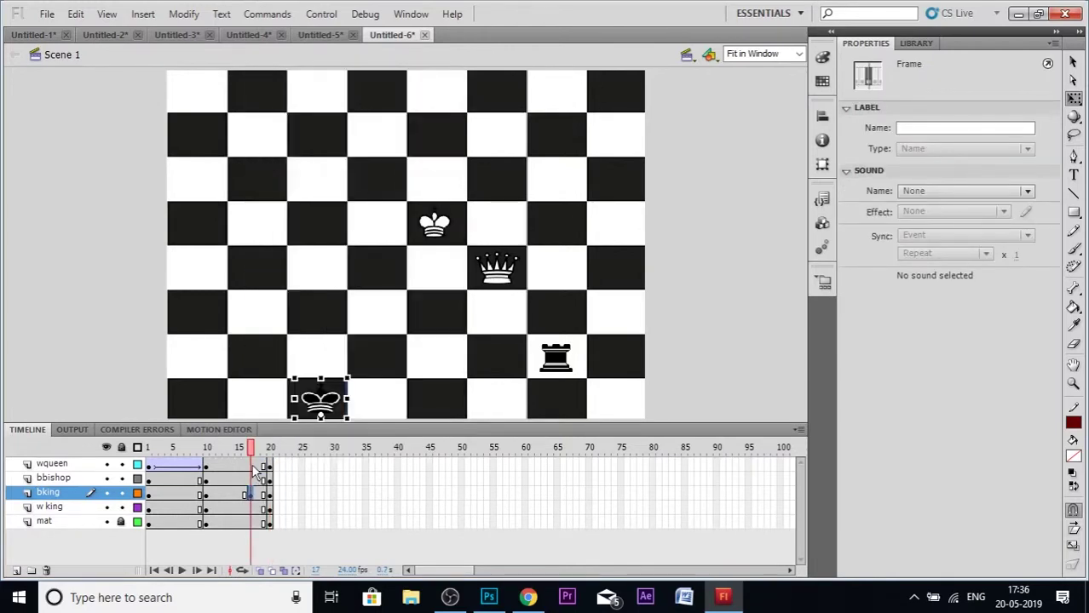
{"action": "right_click", "coordinate": [242, 497]}
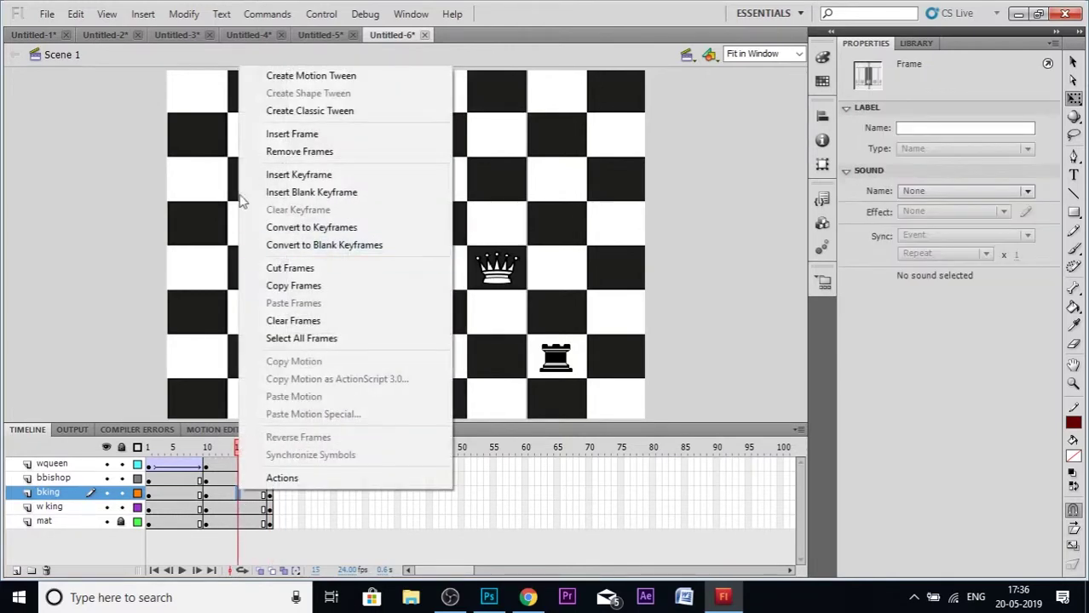
{"action": "left_click", "coordinate": [307, 103]}
{"action": "left_click", "coordinate": [148, 448]}
{"action": "left_click_drag", "start_coordinate": [128, 474], "coordinate": [189, 499]}
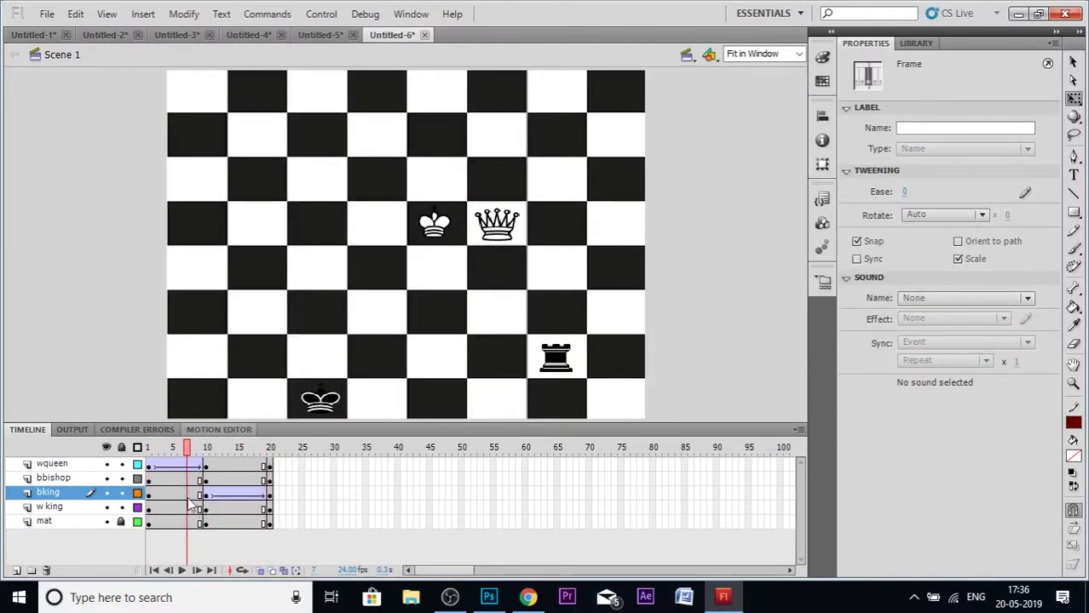
{"action": "left_click", "coordinate": [269, 467]}
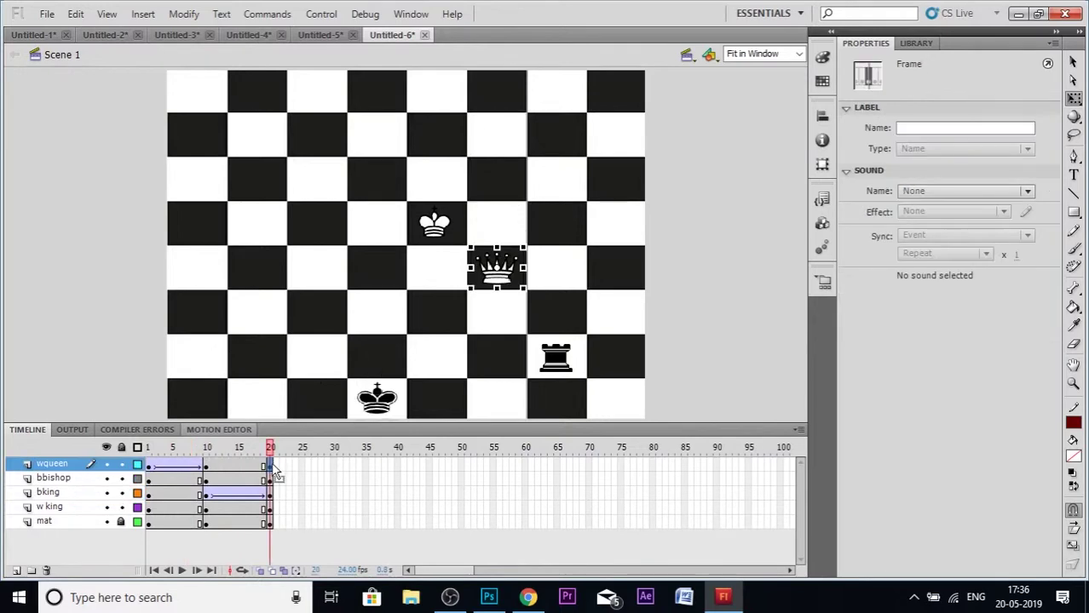
- Undo the black king's tween and move, together with the keyframes at frame 20
{"action": "key", "text": "ctrl+z"}
{"action": "key", "text": "ctrl+z"}
{"action": "key", "text": "ctrl+z"}
{"action": "key", "text": "ctrl+z"}
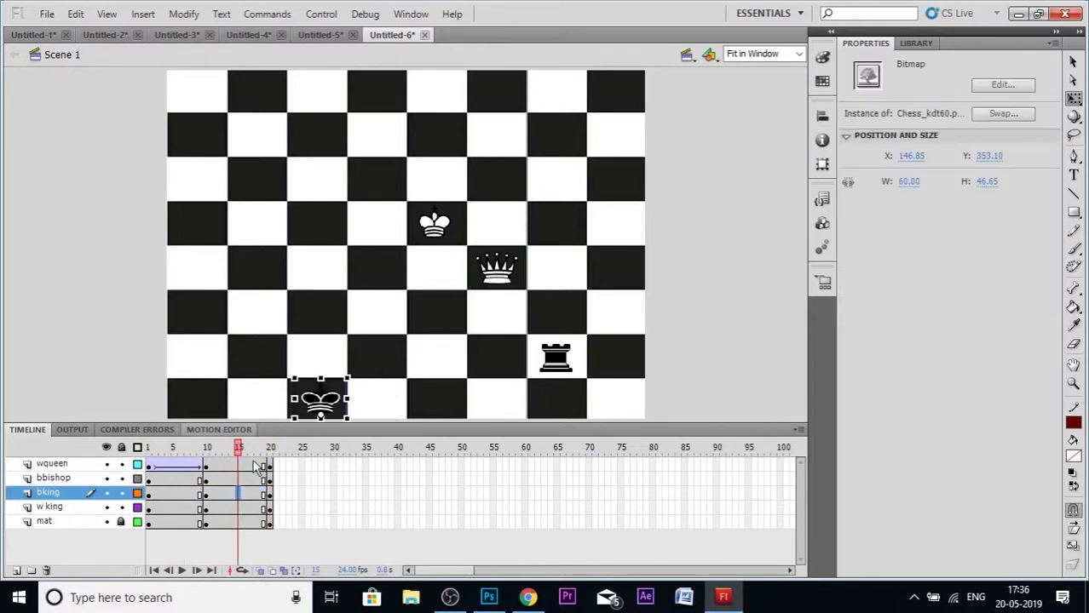
{"action": "key", "text": "ctrl+z"}
{"action": "key", "text": "ctrl+z"}
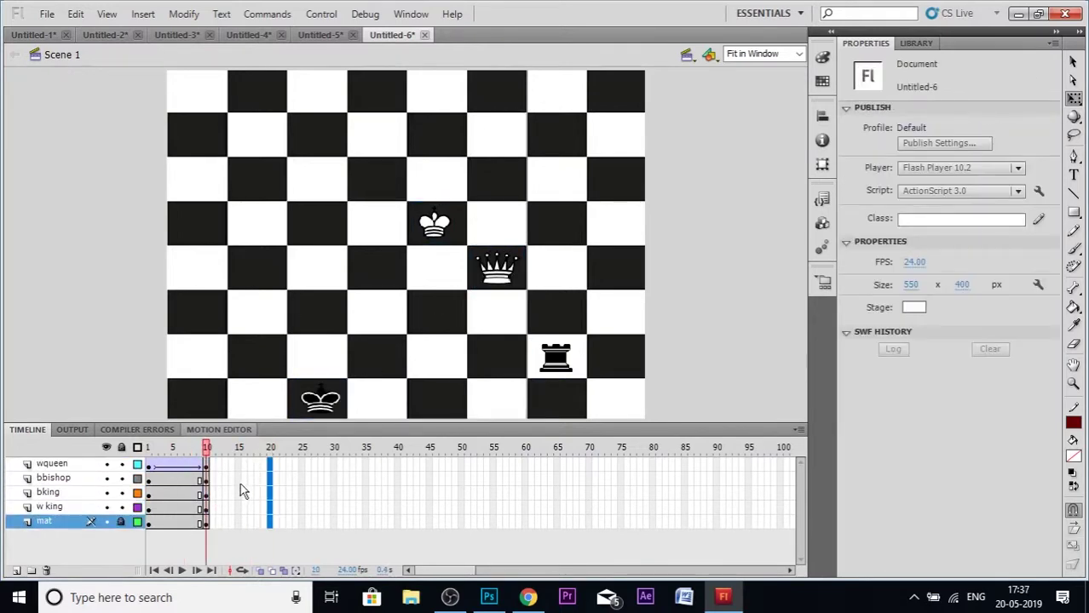
- Insert keyframes at frame 15 on all layers to hold the pieces after the queen's move
{"action": "left_click", "coordinate": [239, 489]}
{"action": "left_click_drag", "start_coordinate": [237, 464], "coordinate": [240, 507]}
{"action": "right_click", "coordinate": [241, 512]}
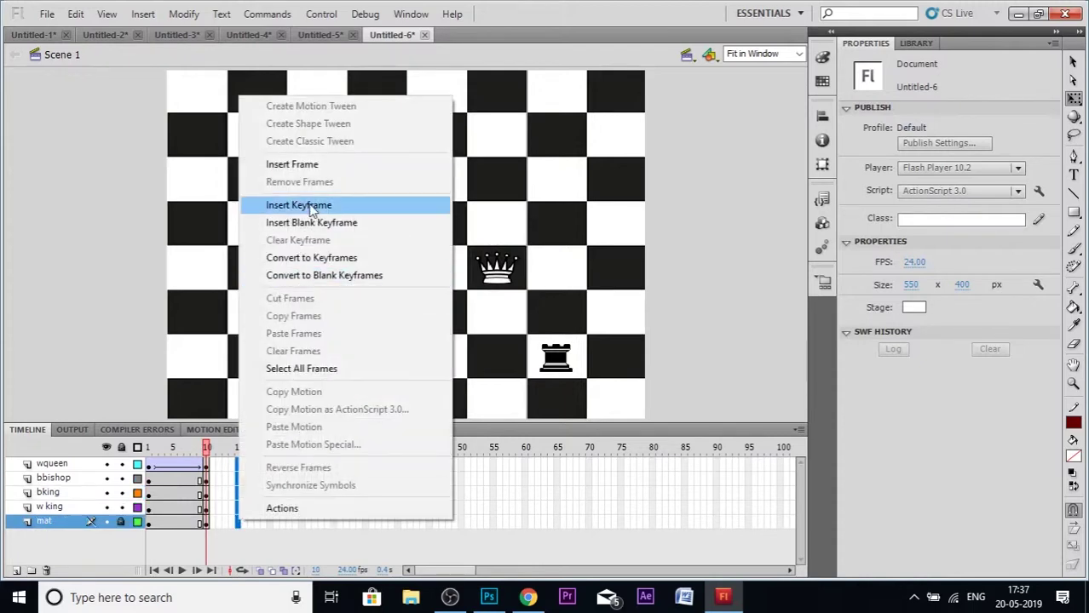
{"action": "left_click", "coordinate": [294, 207]}
- Insert keyframes at frame 25 on all layers
{"action": "left_click_drag", "start_coordinate": [301, 462], "coordinate": [302, 523]}
{"action": "right_click", "coordinate": [298, 503]}
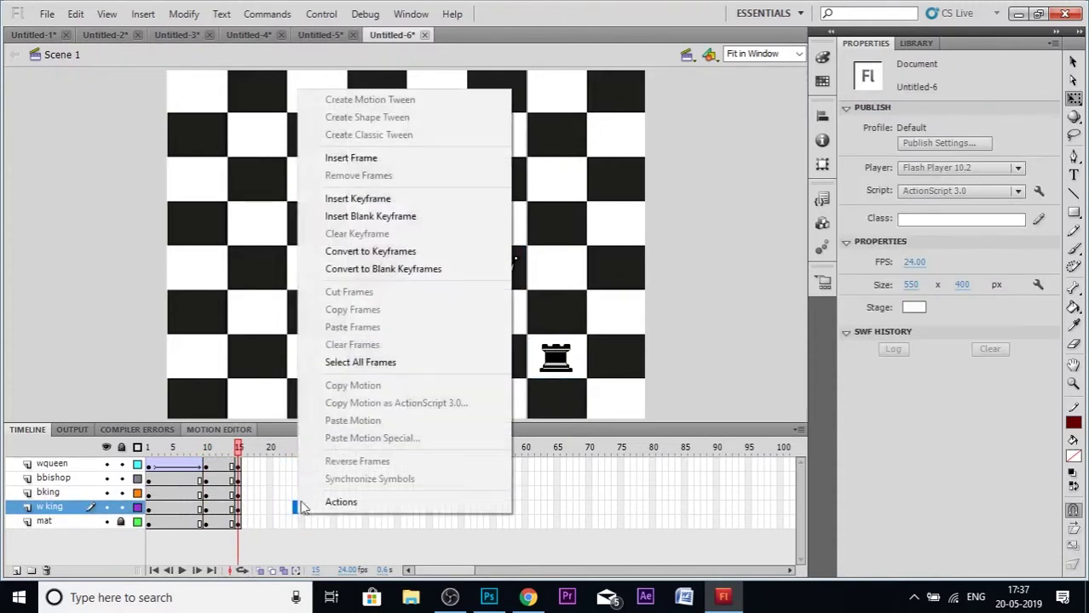
{"action": "left_click", "coordinate": [280, 457]}
{"action": "left_click_drag", "start_coordinate": [302, 463], "coordinate": [303, 523]}
{"action": "right_click", "coordinate": [302, 523]}
{"action": "left_click", "coordinate": [336, 205]}
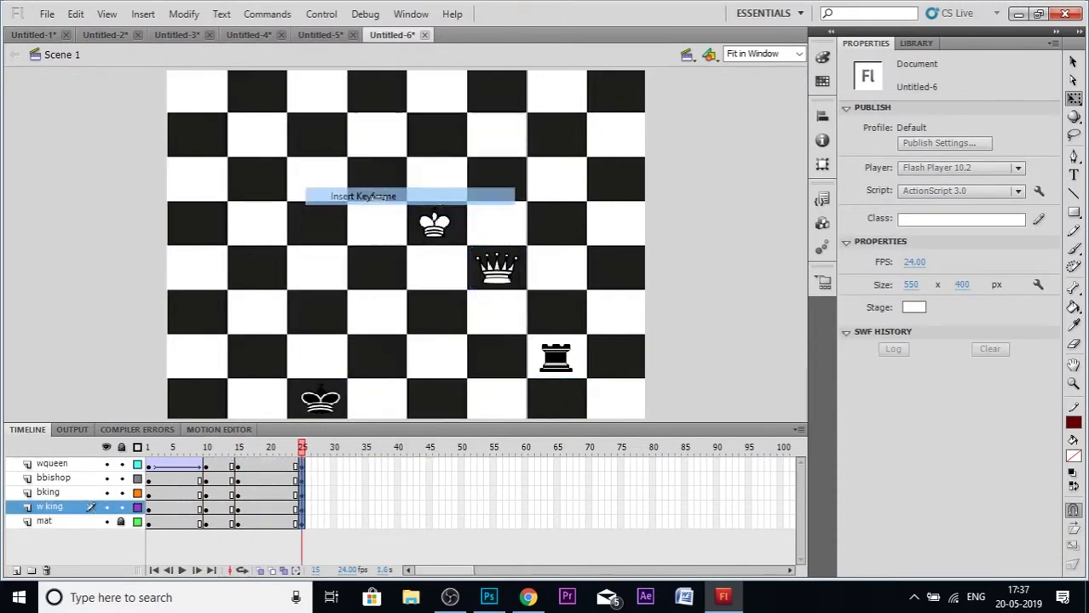
{"action": "left_click", "coordinate": [272, 383]}
- Move the black king one square up at frame 25 and create a classic tween on bking from frame 15 to 25
{"action": "left_click", "coordinate": [322, 406]}
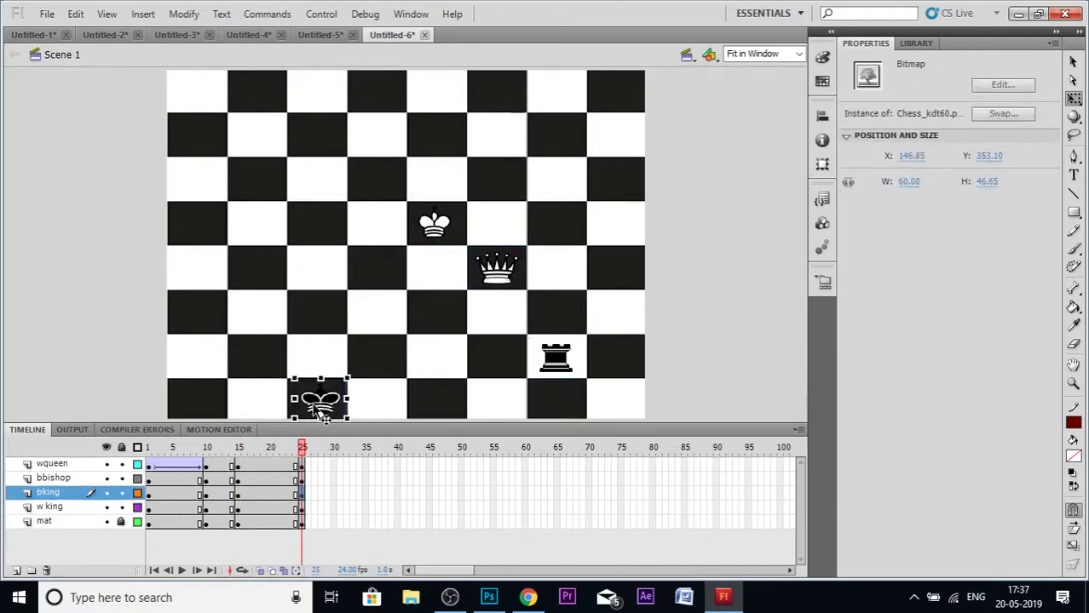
{"action": "left_click_drag", "start_coordinate": [322, 412], "coordinate": [333, 375]}
{"action": "mouse_move", "coordinate": [332, 371]}
{"action": "left_mouse_down"}
{"action": "mouse_move", "coordinate": [315, 368]}
{"action": "mouse_move", "coordinate": [328, 368]}
{"action": "left_mouse_up"}
{"action": "right_click", "coordinate": [264, 494]}
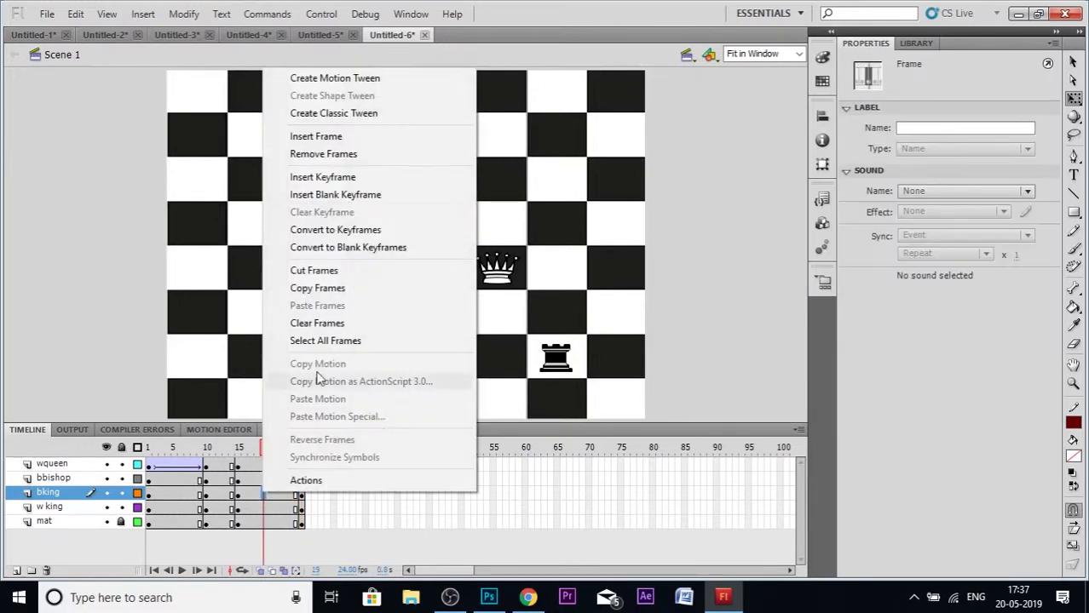
{"action": "left_click", "coordinate": [370, 119]}
{"action": "mouse_move", "coordinate": [302, 448]}
{"action": "left_mouse_down"}
{"action": "mouse_move", "coordinate": [122, 451]}
{"action": "mouse_move", "coordinate": [256, 449]}
{"action": "mouse_move", "coordinate": [302, 427]}
{"action": "left_mouse_up"}
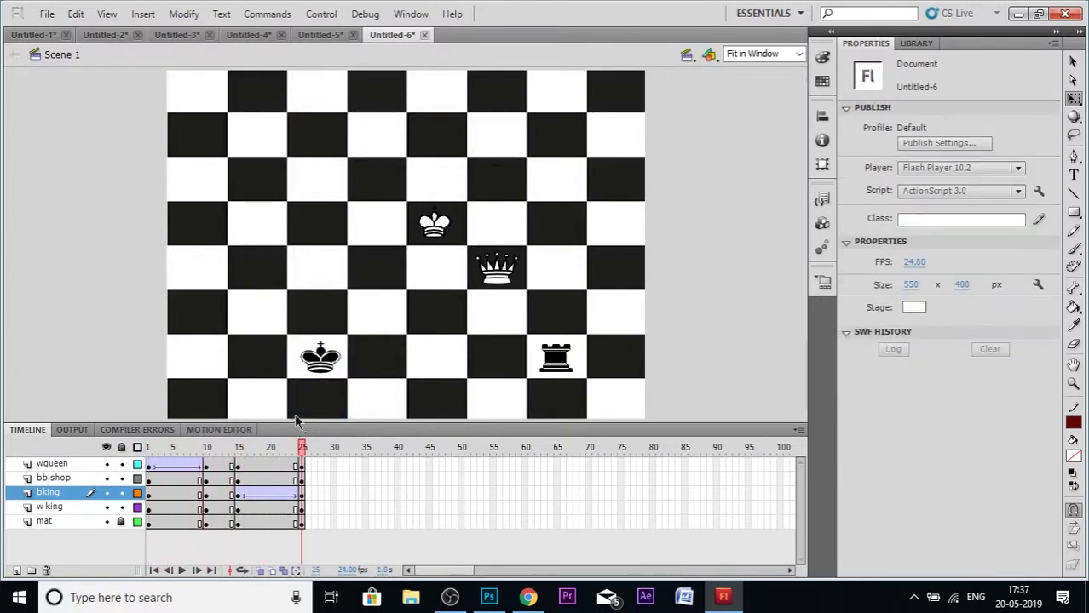
- Insert keyframes on all layers at frames 30 and 40
{"action": "left_click_drag", "start_coordinate": [334, 464], "coordinate": [336, 522]}
{"action": "right_click", "coordinate": [336, 523]}
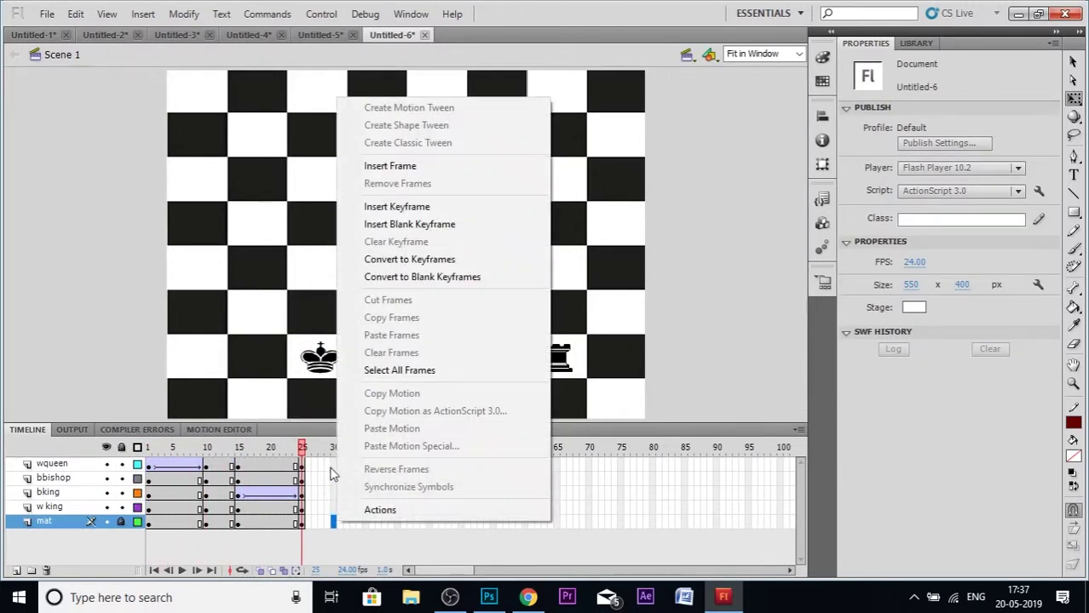
{"action": "left_click_drag", "start_coordinate": [333, 467], "coordinate": [335, 511]}
{"action": "right_click", "coordinate": [337, 518]}
{"action": "left_click", "coordinate": [376, 211]}
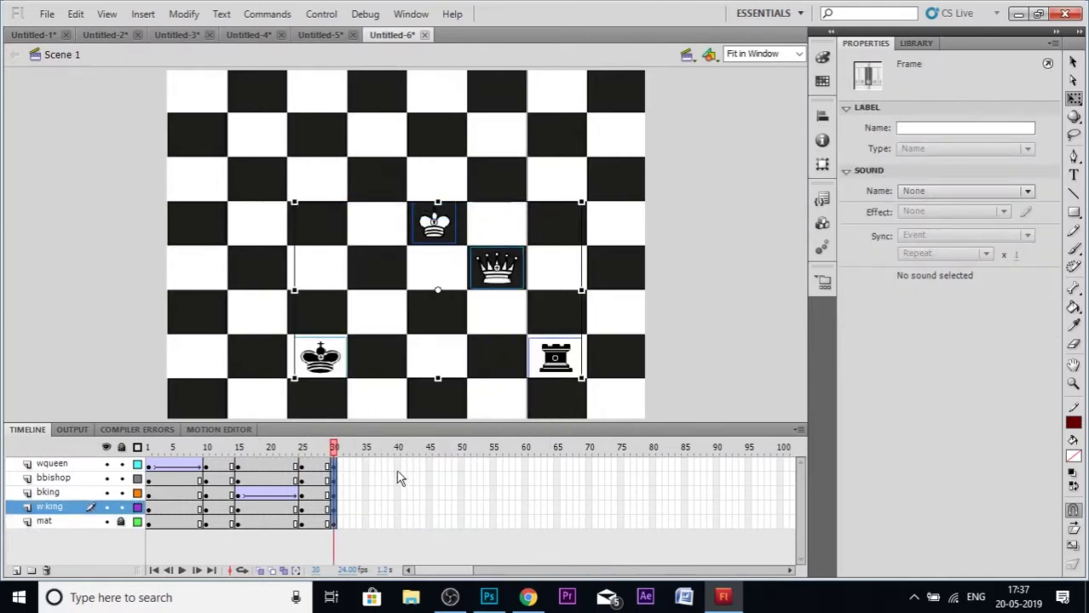
{"action": "left_click_drag", "start_coordinate": [396, 464], "coordinate": [404, 532]}
{"action": "right_click", "coordinate": [400, 520]}
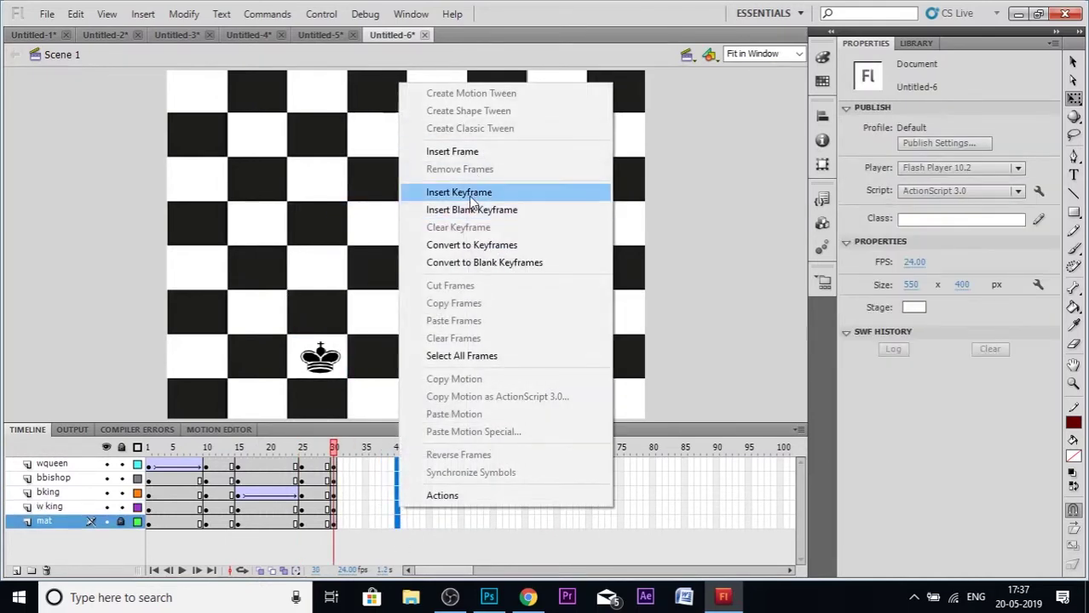
{"action": "left_click", "coordinate": [479, 192]}
{"action": "left_click", "coordinate": [661, 322]}
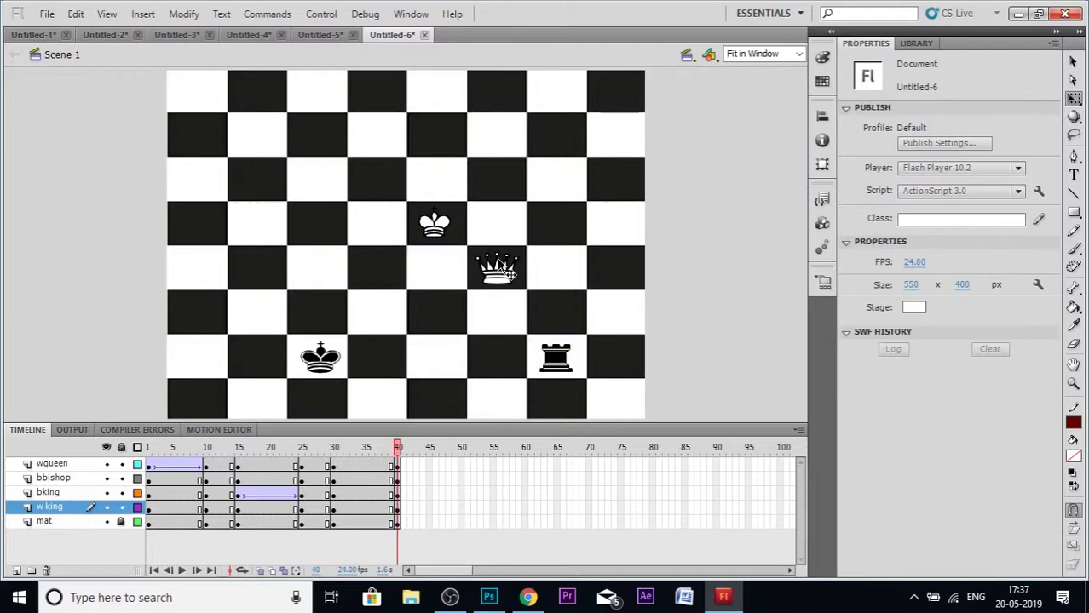
- Move the white queen one square left at frame 40 and create a classic tween on wqueen from frame 30 to 40
{"action": "left_click", "coordinate": [448, 241]}
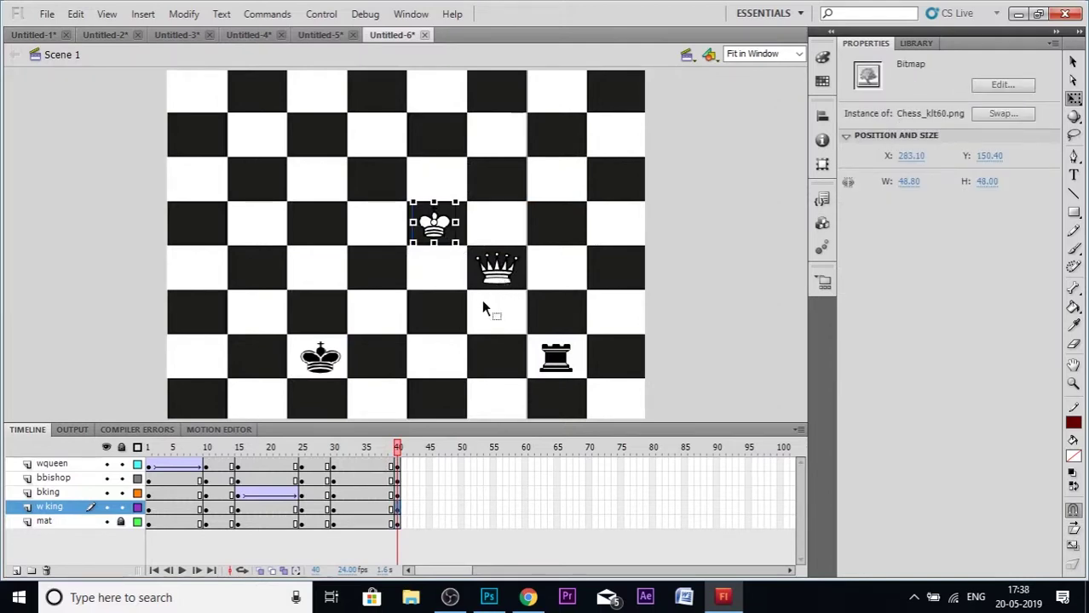
{"action": "left_click", "coordinate": [497, 271]}
{"action": "left_click_drag", "start_coordinate": [477, 280], "coordinate": [427, 271]}
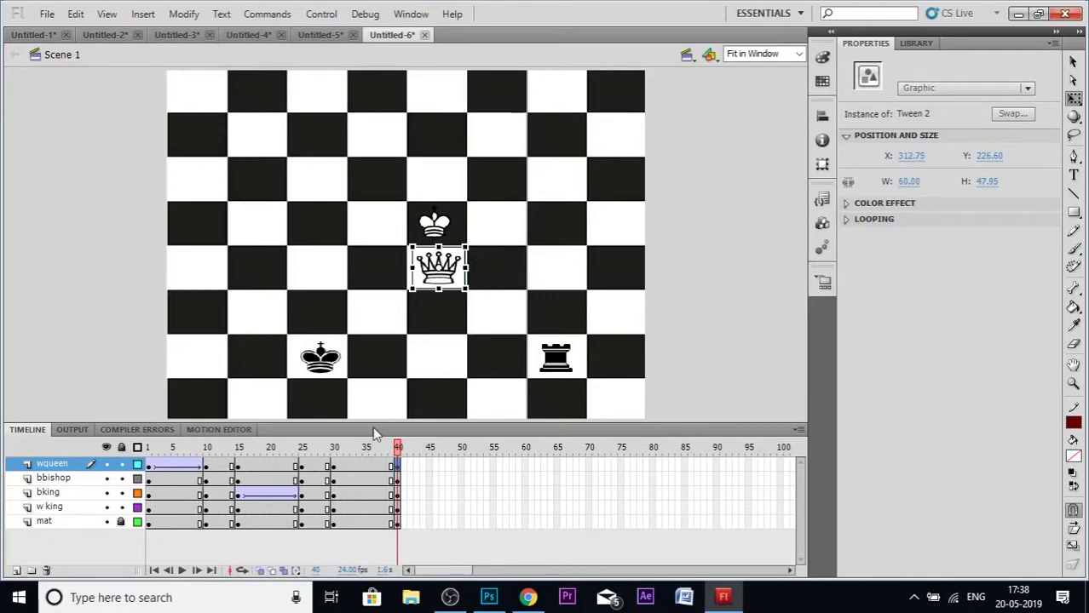
{"action": "left_click", "coordinate": [359, 464]}
{"action": "right_click", "coordinate": [358, 465]}
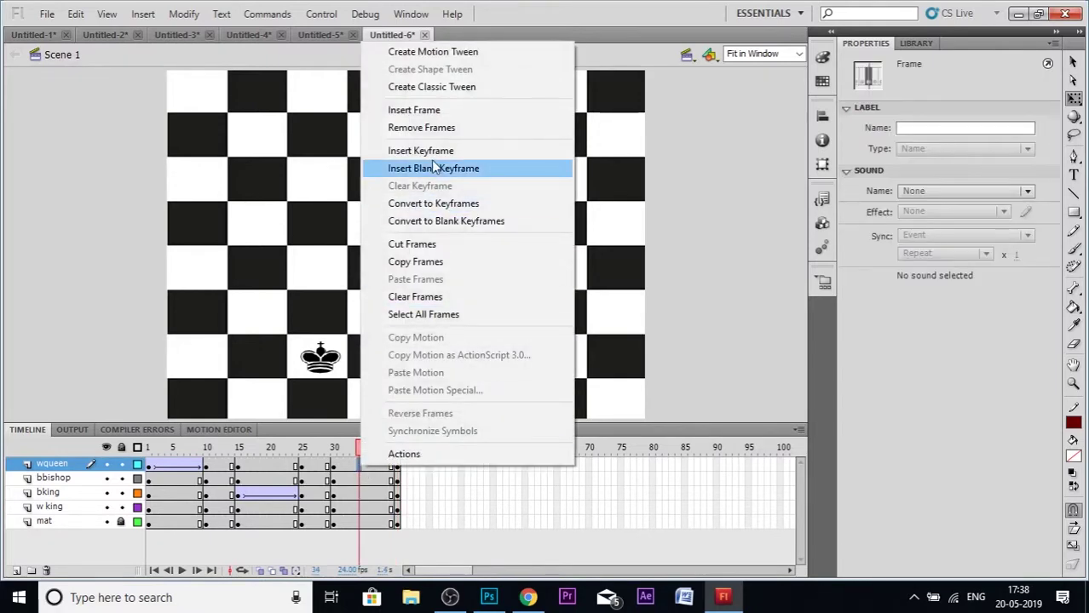
{"action": "left_click", "coordinate": [405, 151]}
{"action": "right_click", "coordinate": [353, 465]}
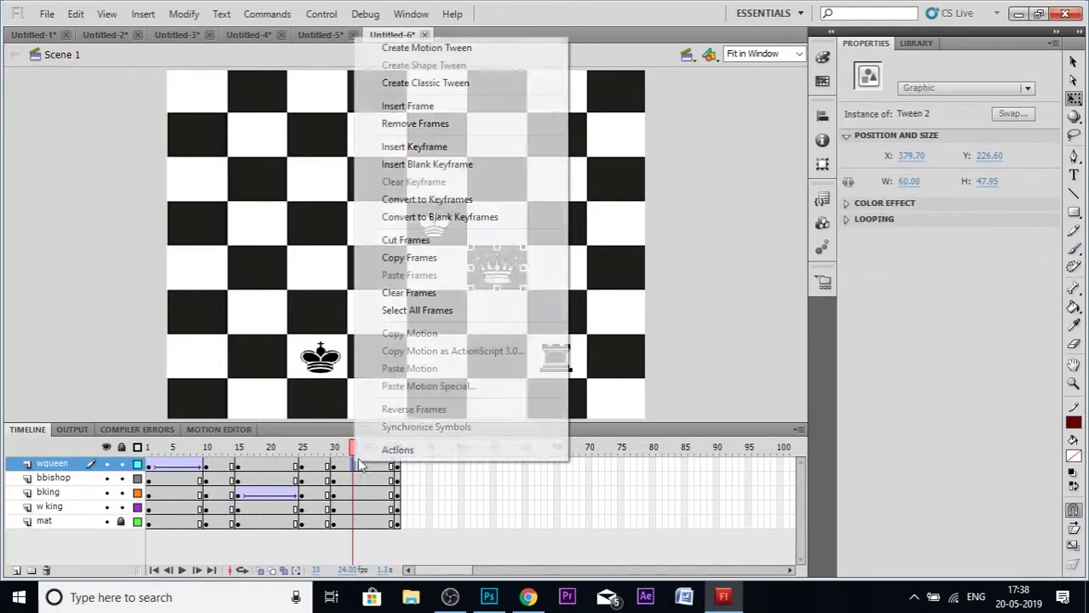
{"action": "left_click", "coordinate": [425, 80]}
- Insert keyframes on all layers at frames 45 and 55
{"action": "left_click_drag", "start_coordinate": [352, 445], "coordinate": [436, 501]}
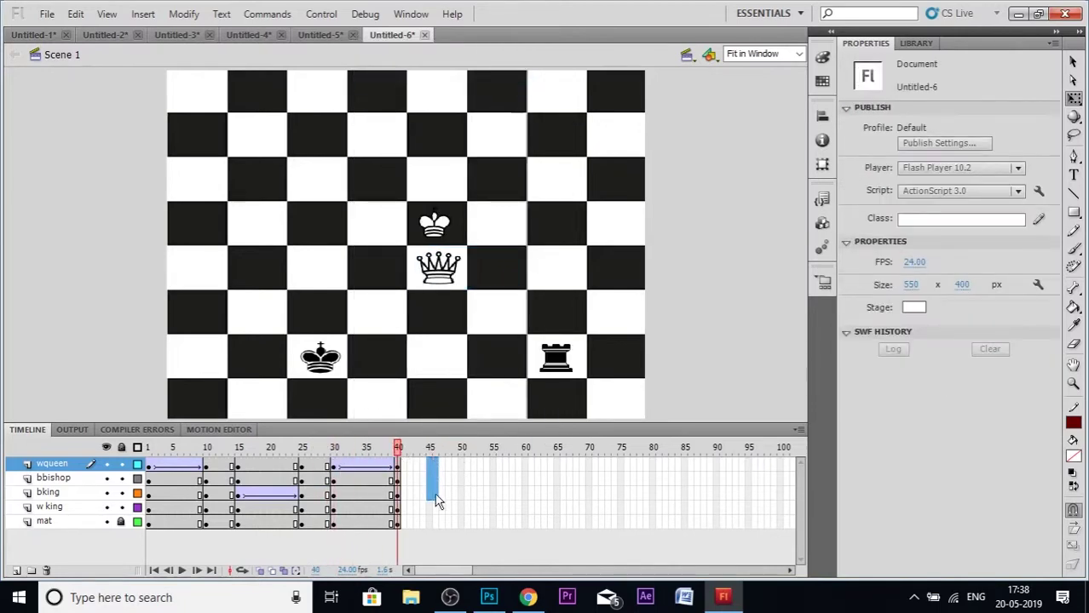
{"action": "right_click", "coordinate": [432, 527]}
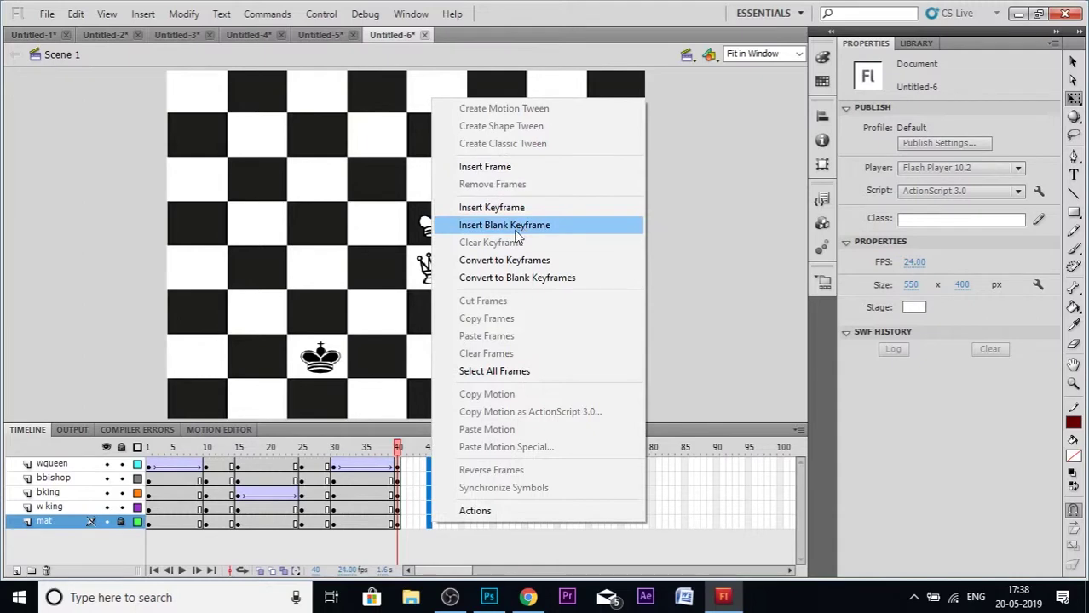
{"action": "left_click", "coordinate": [491, 207]}
{"action": "left_click_drag", "start_coordinate": [493, 462], "coordinate": [494, 522]}
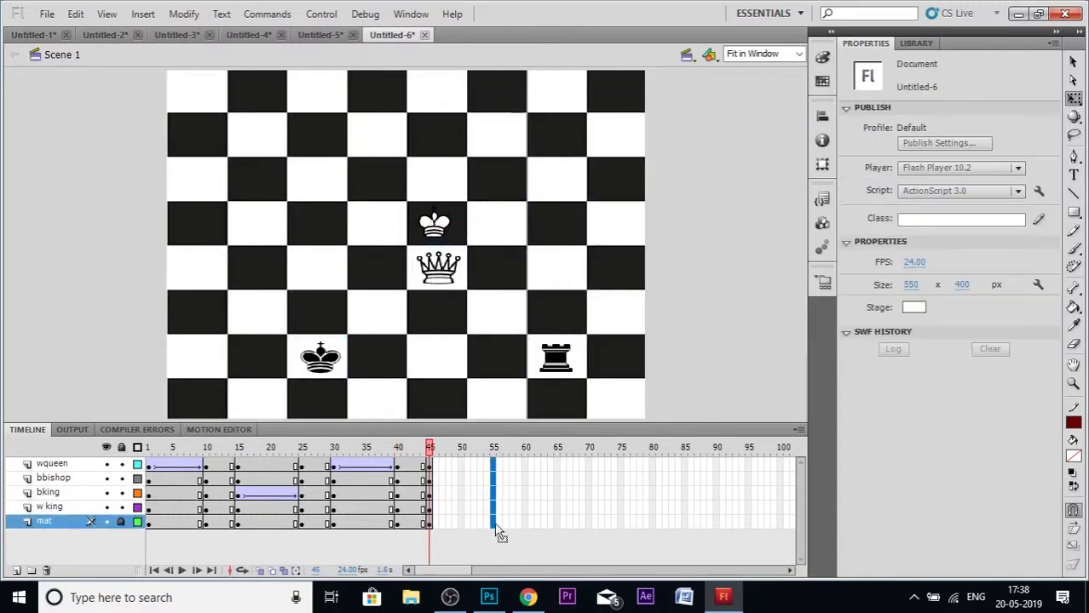
{"action": "right_click", "coordinate": [494, 522]}
{"action": "left_click", "coordinate": [554, 185]}
{"action": "left_click", "coordinate": [641, 260]}
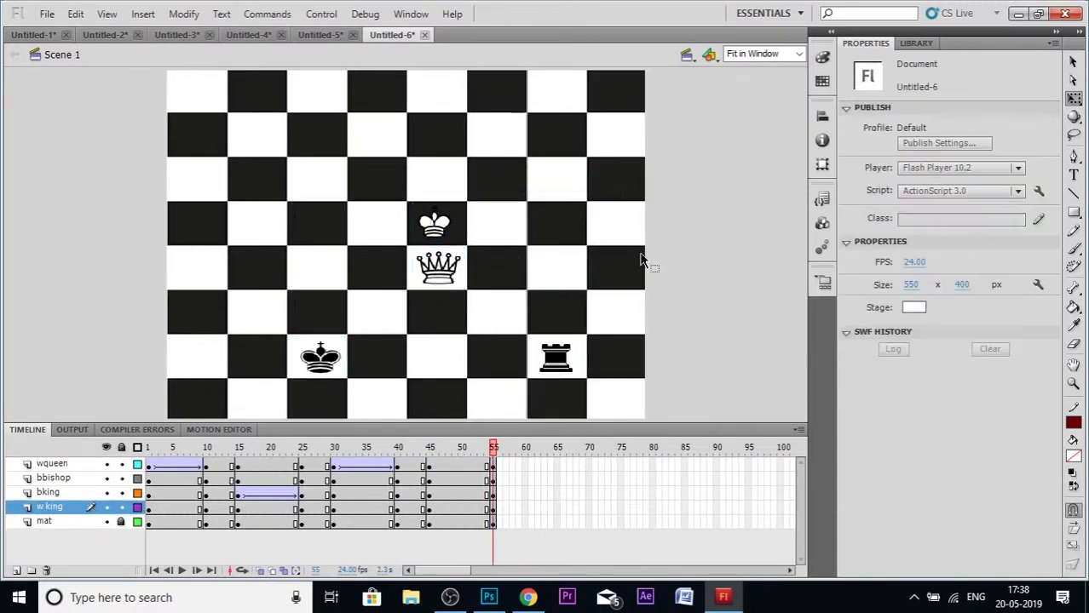
- Move the black king one square right at frame 55 and create a classic tween on bking from frame 45 to 55
{"action": "left_click_drag", "start_coordinate": [341, 368], "coordinate": [393, 368]}
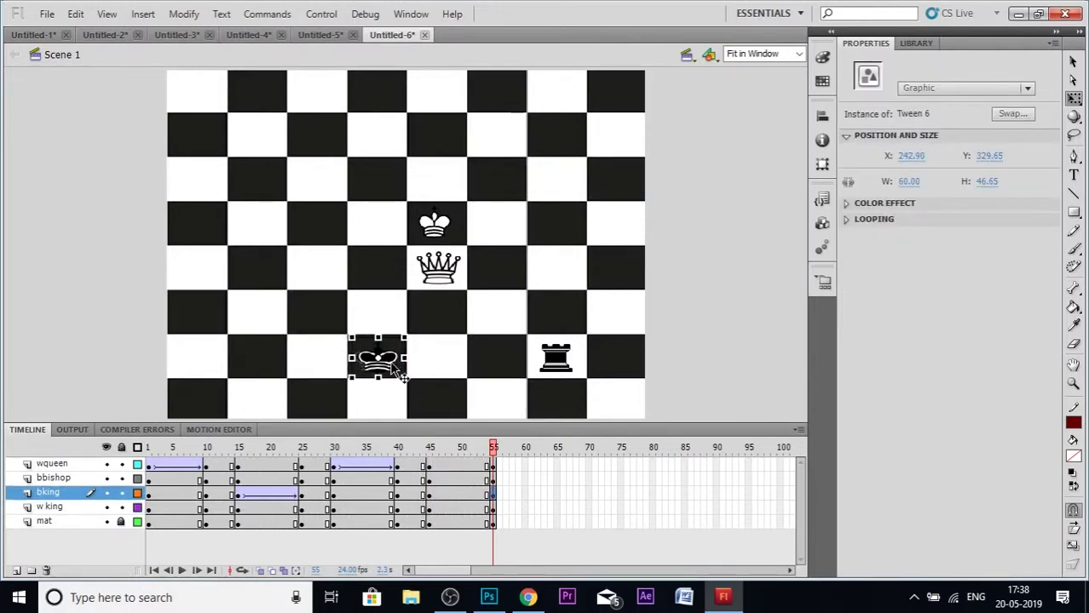
{"action": "right_click", "coordinate": [441, 494]}
{"action": "left_click", "coordinate": [558, 172]}
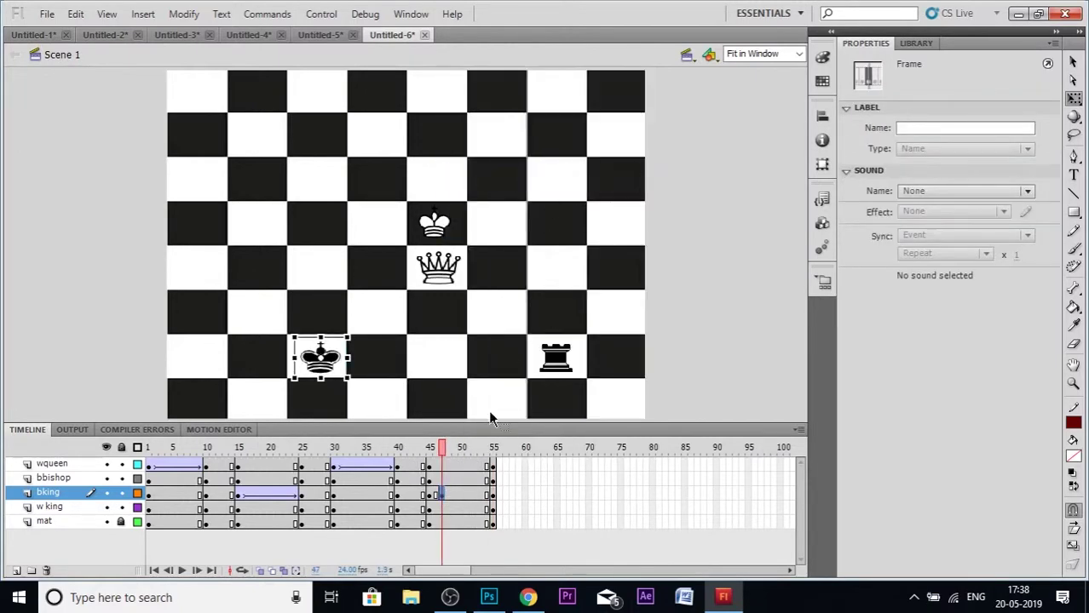
{"action": "left_click", "coordinate": [448, 494]}
{"action": "right_click", "coordinate": [448, 494]}
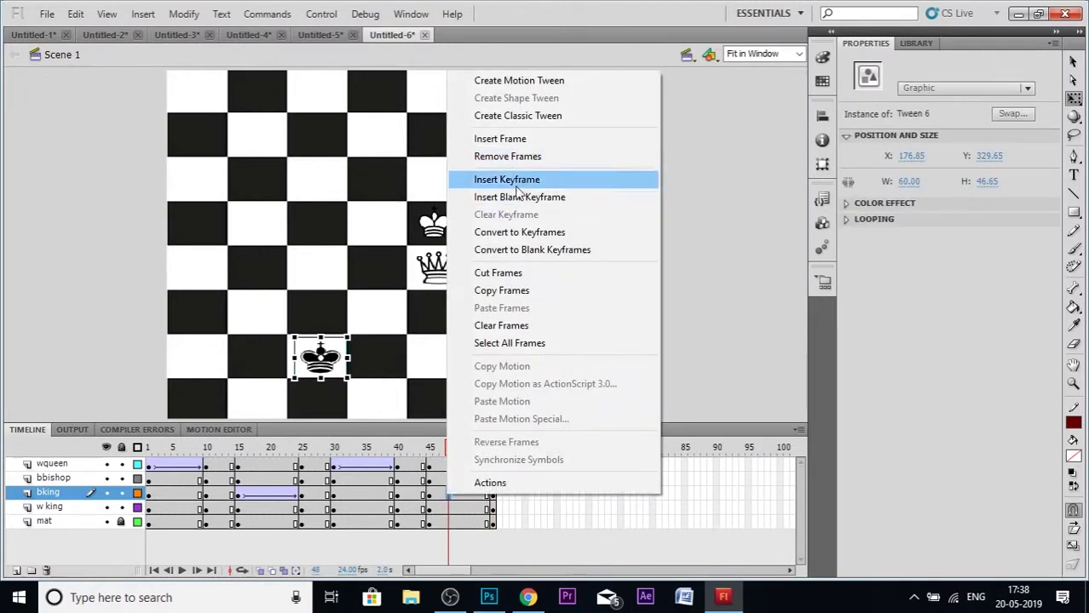
{"action": "left_click", "coordinate": [518, 116]}
{"action": "left_click", "coordinate": [493, 447]}
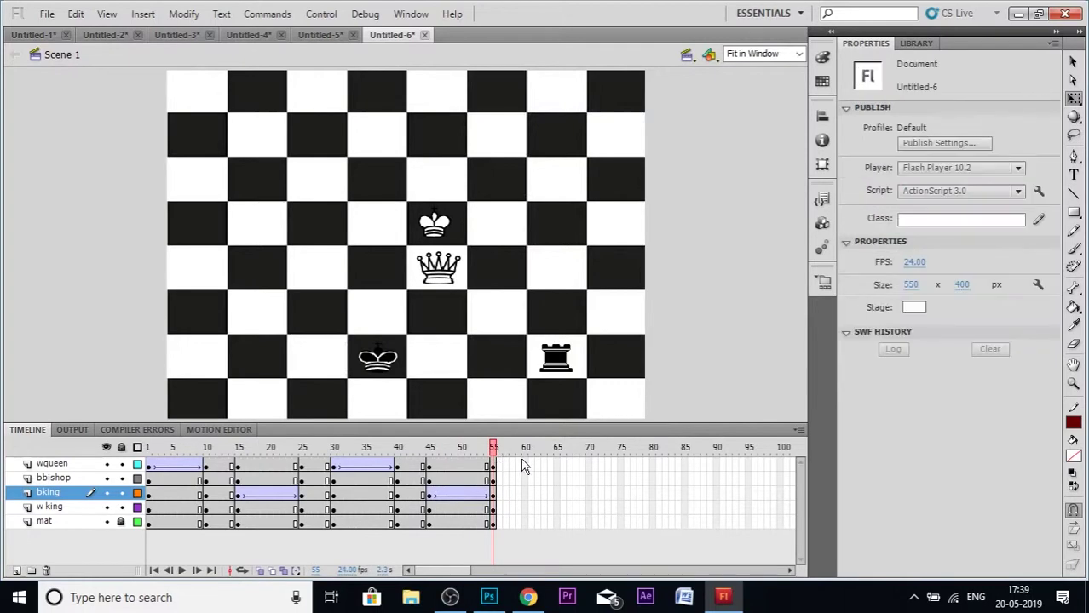
- Insert keyframes on all layers at frames 60 and 70
{"action": "left_click_drag", "start_coordinate": [526, 465], "coordinate": [527, 521]}
{"action": "right_click", "coordinate": [526, 508]}
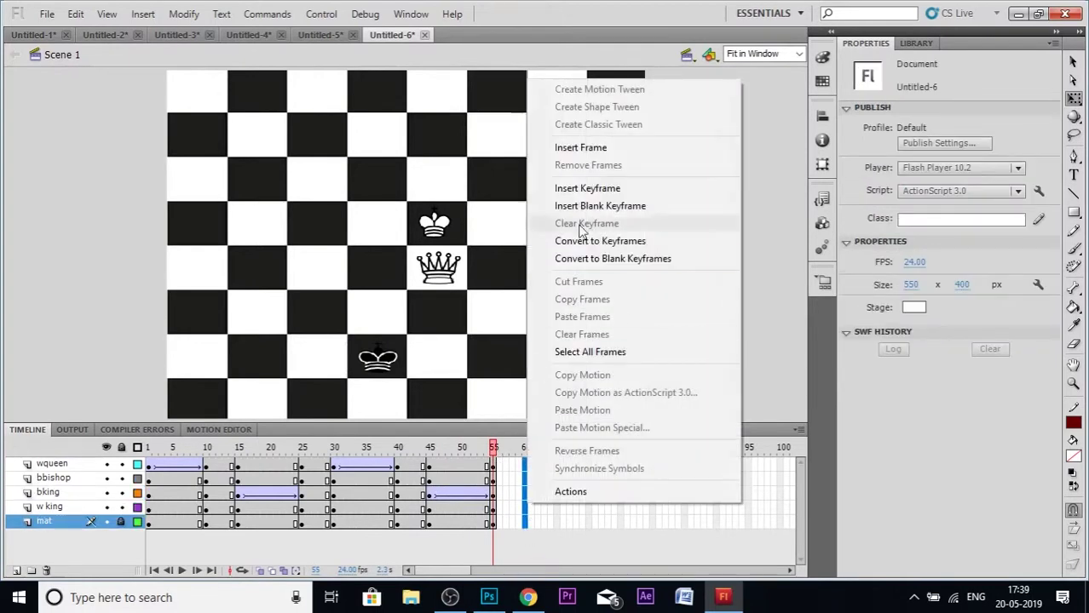
{"action": "left_click", "coordinate": [586, 188]}
{"action": "left_click_drag", "start_coordinate": [591, 464], "coordinate": [591, 521]}
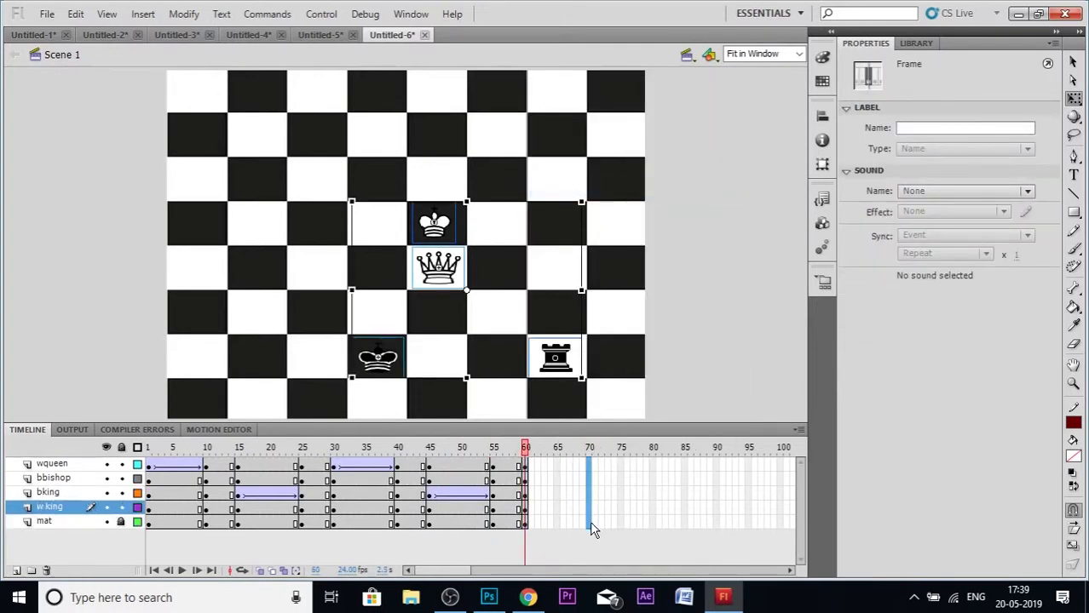
{"action": "right_click", "coordinate": [590, 521]}
{"action": "left_click", "coordinate": [647, 207]}
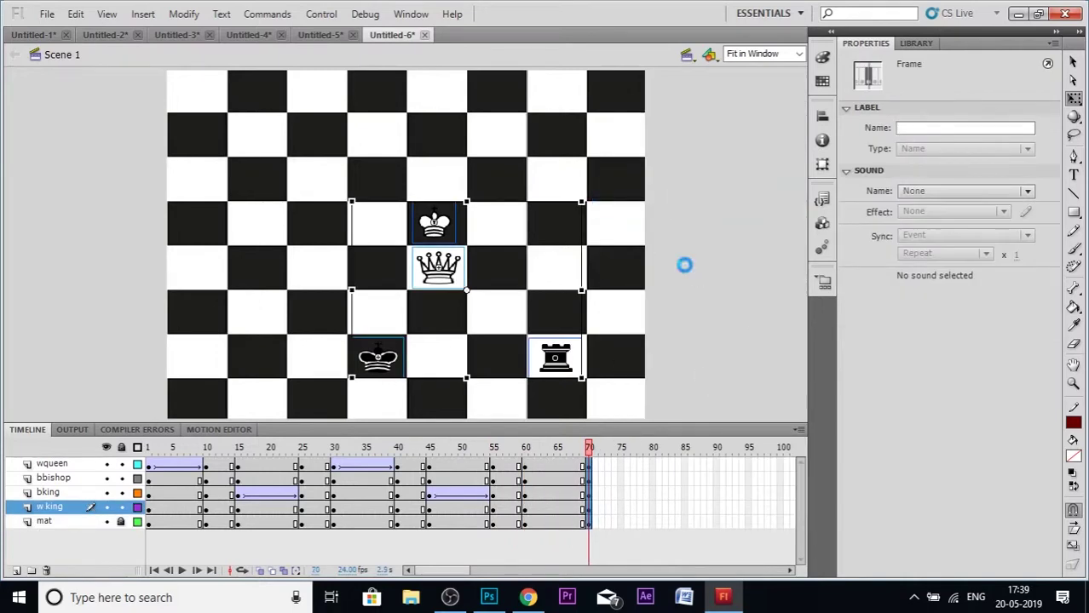
{"action": "left_click", "coordinate": [669, 271]}
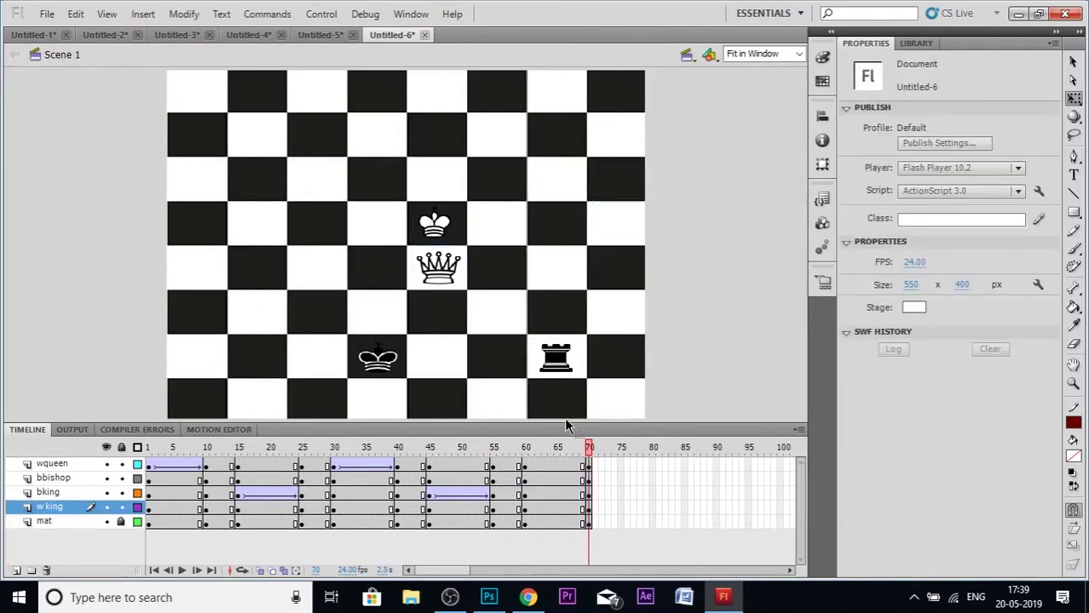
{"action": "left_click_drag", "start_coordinate": [588, 451], "coordinate": [593, 528]}
- Move the white king one square left at frame 70 and create a classic tween on w king from frame 60 to 70
{"action": "left_click", "coordinate": [434, 224]}
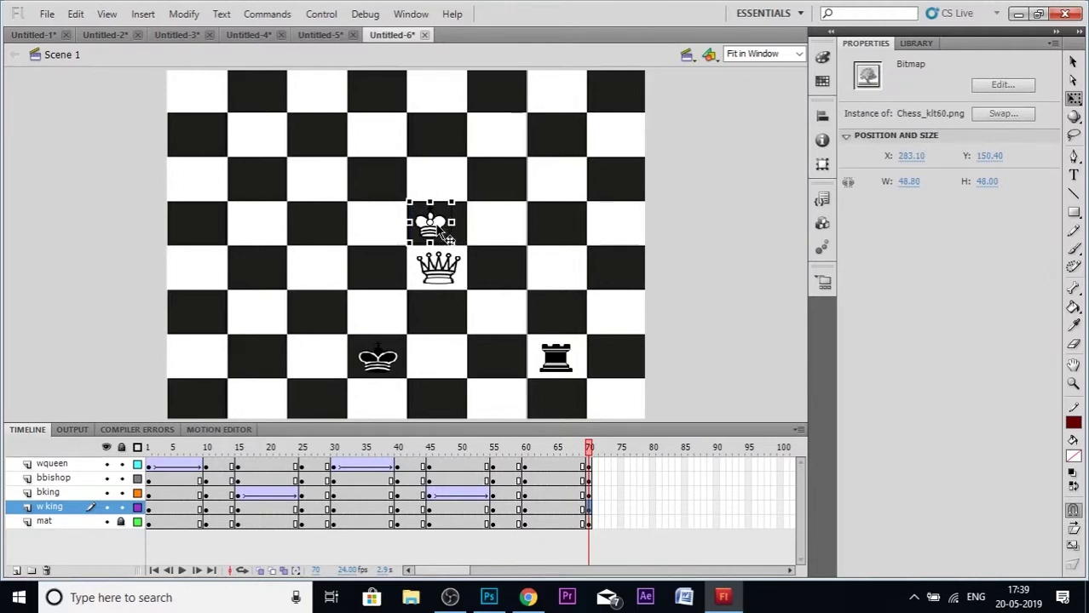
{"action": "left_click_drag", "start_coordinate": [447, 226], "coordinate": [387, 224]}
{"action": "right_click", "coordinate": [550, 506]}
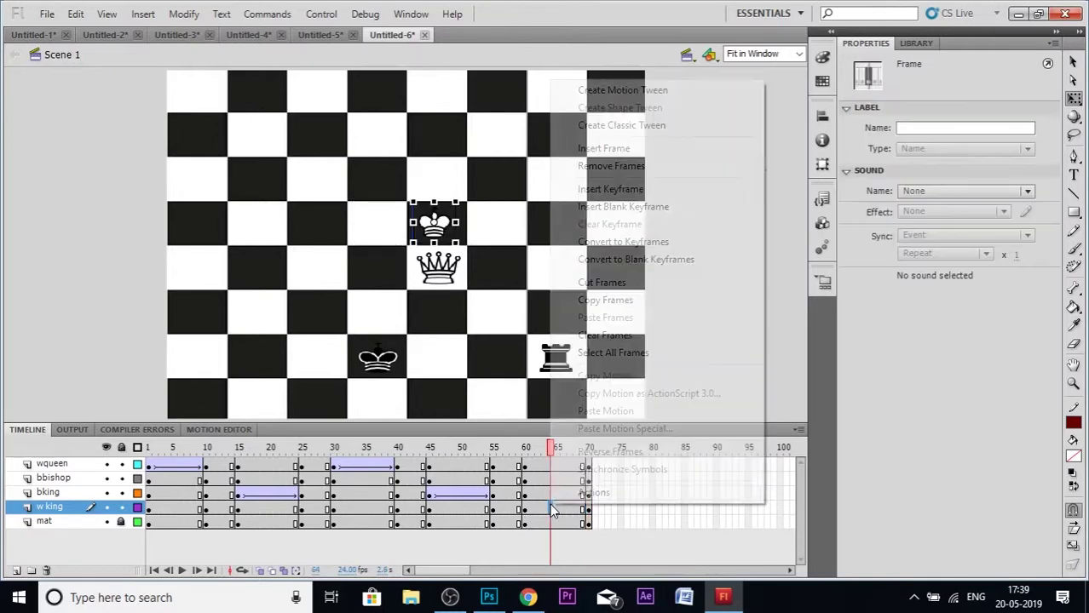
{"action": "left_click", "coordinate": [621, 125]}
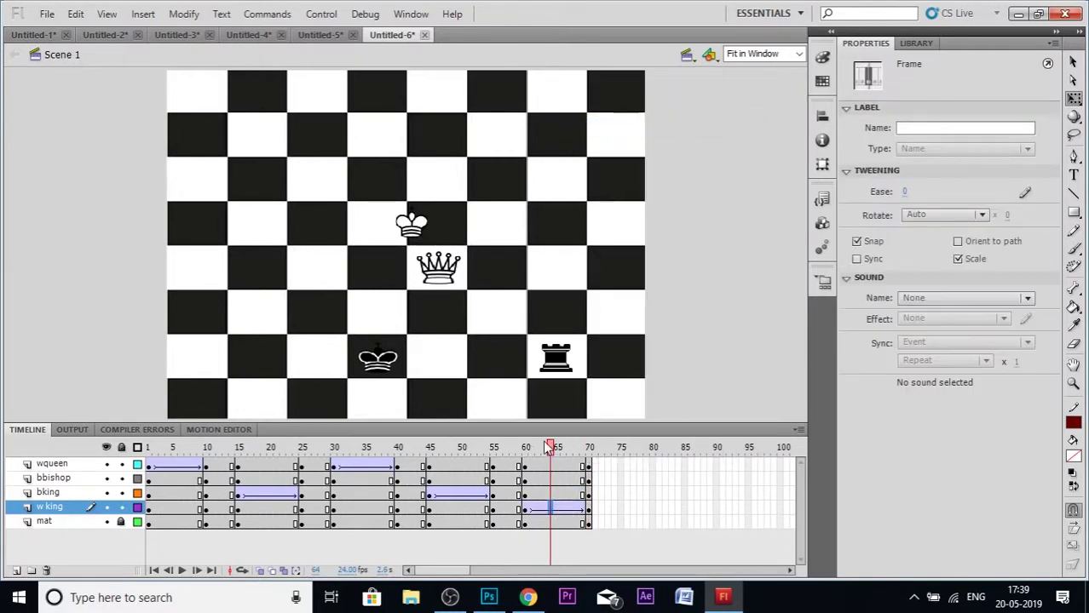
- Insert keyframes on all layers at frames 75 and 85
{"action": "left_click_drag", "start_coordinate": [550, 449], "coordinate": [587, 449]}
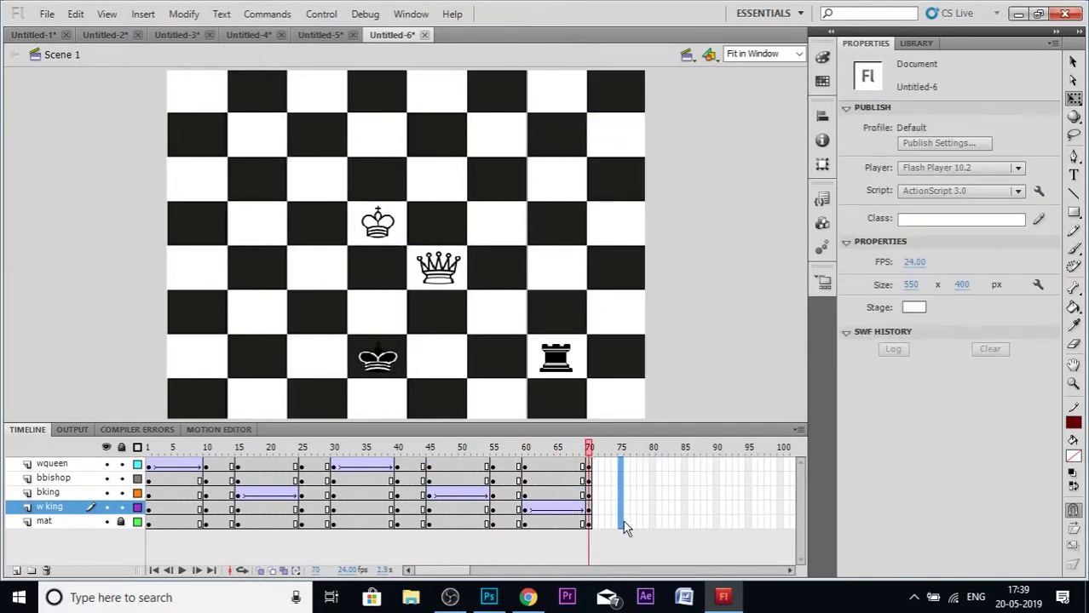
{"action": "right_click", "coordinate": [620, 518]}
{"action": "left_click", "coordinate": [673, 194]}
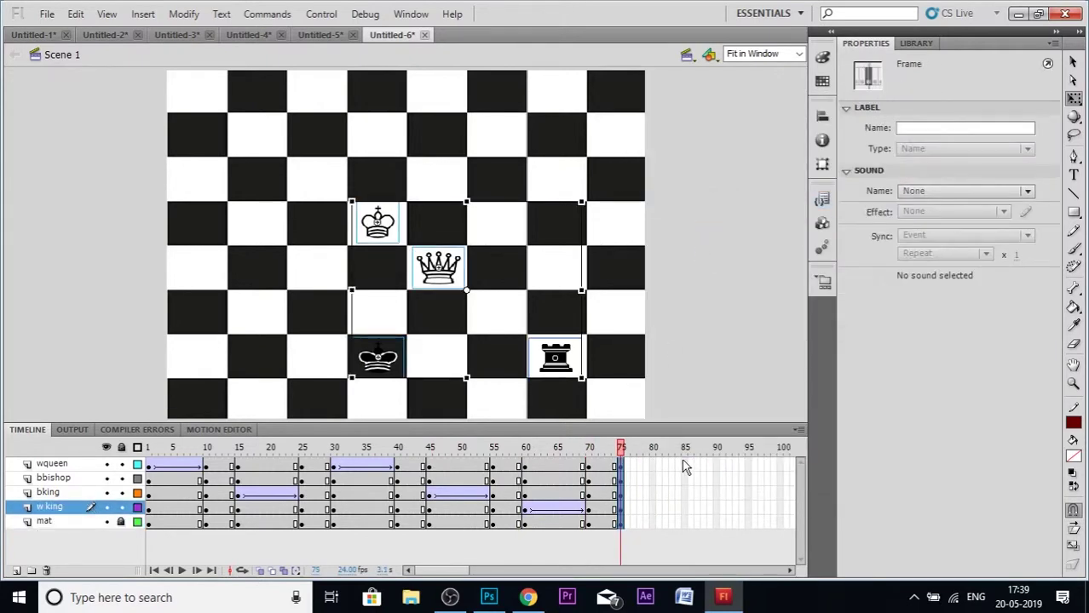
{"action": "left_click", "coordinate": [684, 466]}
{"action": "left_click_drag", "start_coordinate": [686, 535], "coordinate": [680, 536]}
{"action": "right_click", "coordinate": [684, 513]}
{"action": "left_click", "coordinate": [785, 178]}
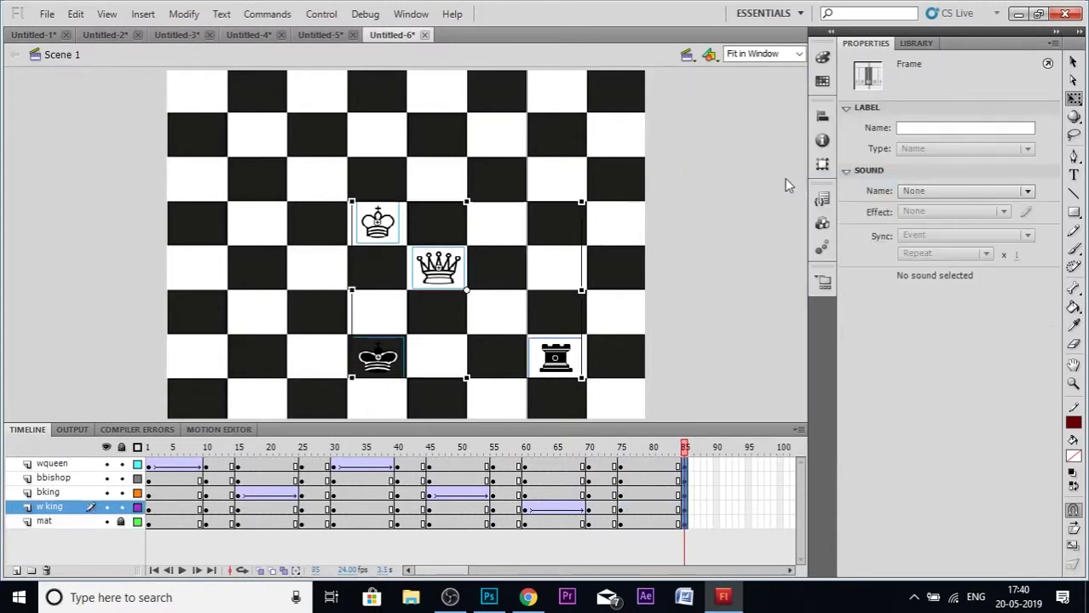
- Move the black rook on the bbishop layer three squares up at frame 85
{"action": "left_click", "coordinate": [558, 358]}
{"action": "left_click_drag", "start_coordinate": [568, 360], "coordinate": [569, 230]}
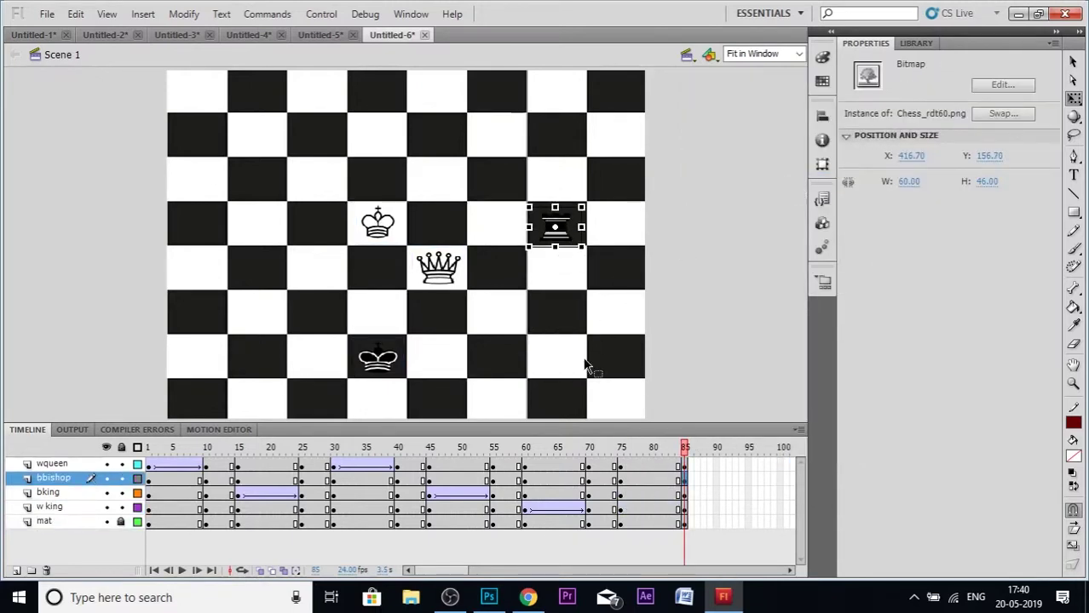
{"action": "left_click", "coordinate": [653, 479]}
{"action": "right_click", "coordinate": [652, 479]}
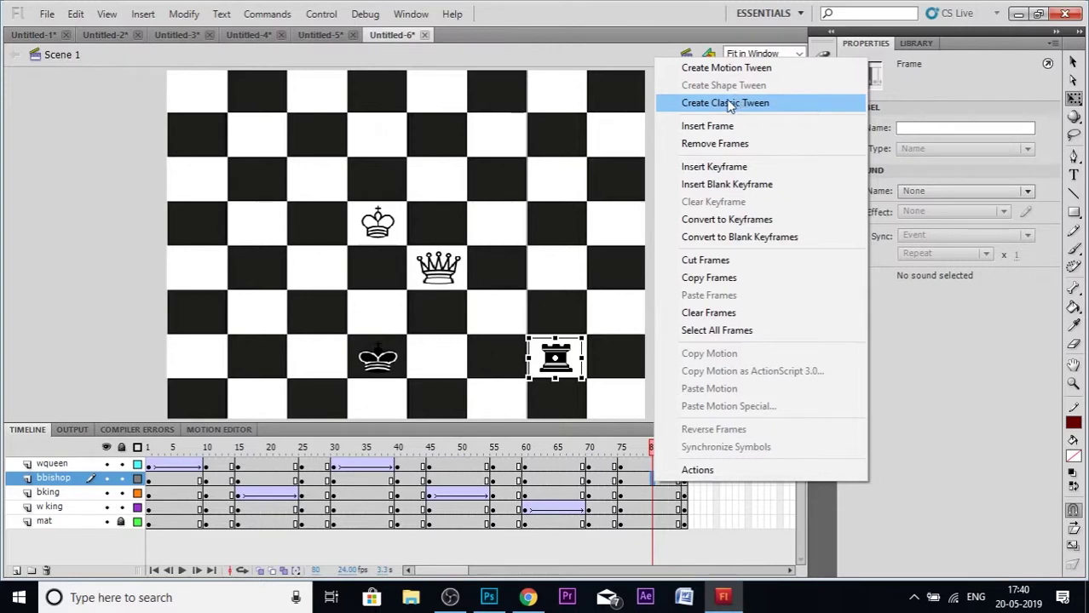
{"action": "left_click", "coordinate": [632, 402]}
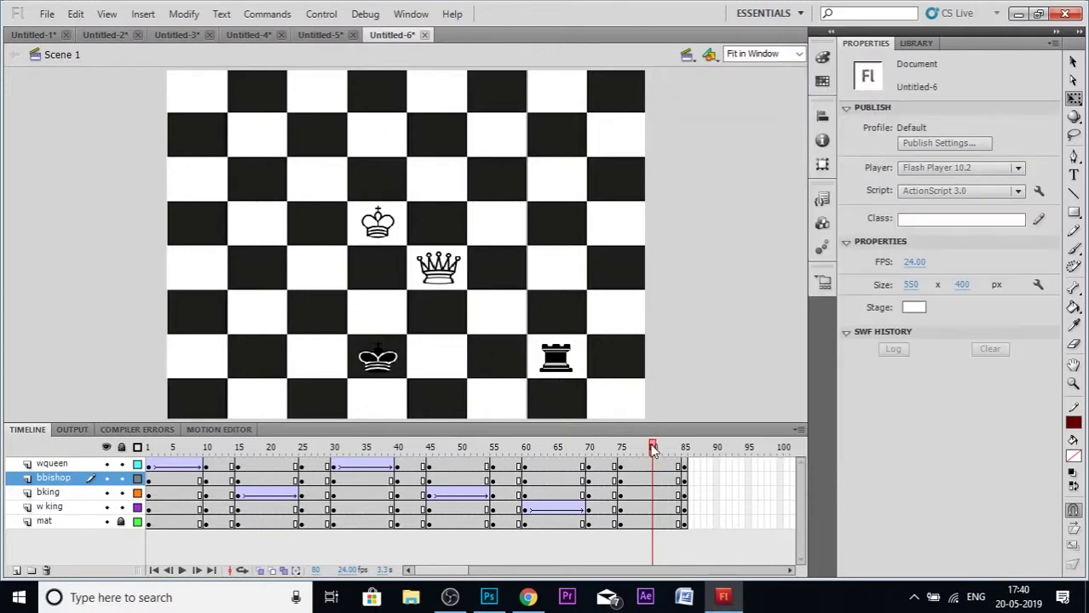
- Remove the w king tween between frames 60 and 70 and move the white king back one square right at frame 70
{"action": "left_click_drag", "start_coordinate": [652, 449], "coordinate": [526, 481]}
{"action": "right_click", "coordinate": [536, 510]}
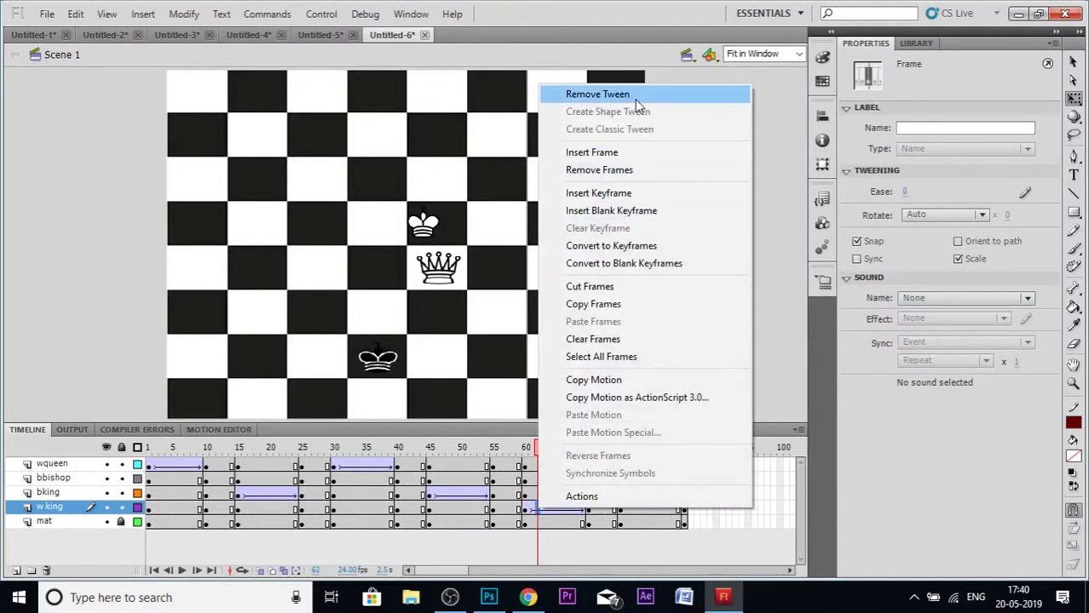
{"action": "left_click", "coordinate": [637, 101]}
{"action": "left_click", "coordinate": [589, 509]}
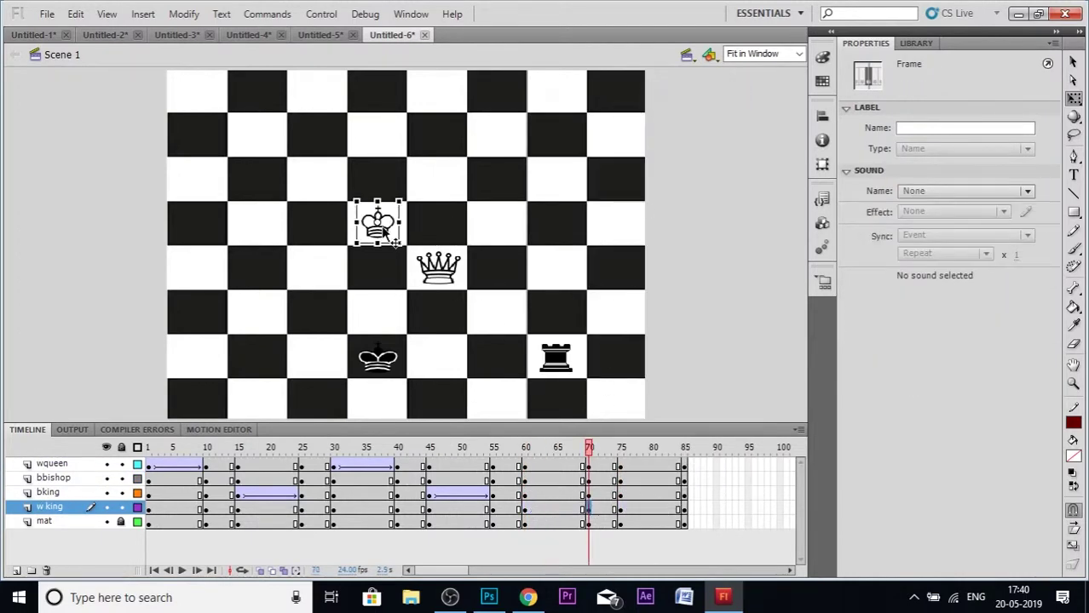
{"action": "left_click_drag", "start_coordinate": [383, 232], "coordinate": [437, 235]}
{"action": "mouse_move", "coordinate": [593, 445]}
{"action": "left_mouse_down"}
{"action": "mouse_move", "coordinate": [543, 446]}
{"action": "mouse_move", "coordinate": [589, 448]}
{"action": "left_mouse_up"}
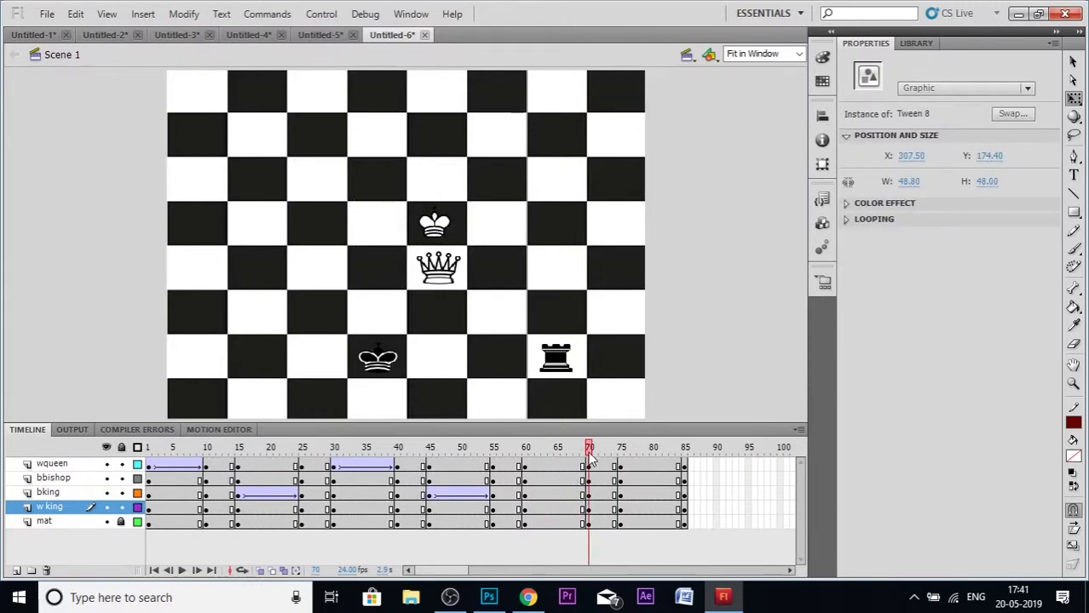
- Move the white queen one square diagonally down and right, next to the black rook, at frame 70
{"action": "left_click", "coordinate": [454, 271]}
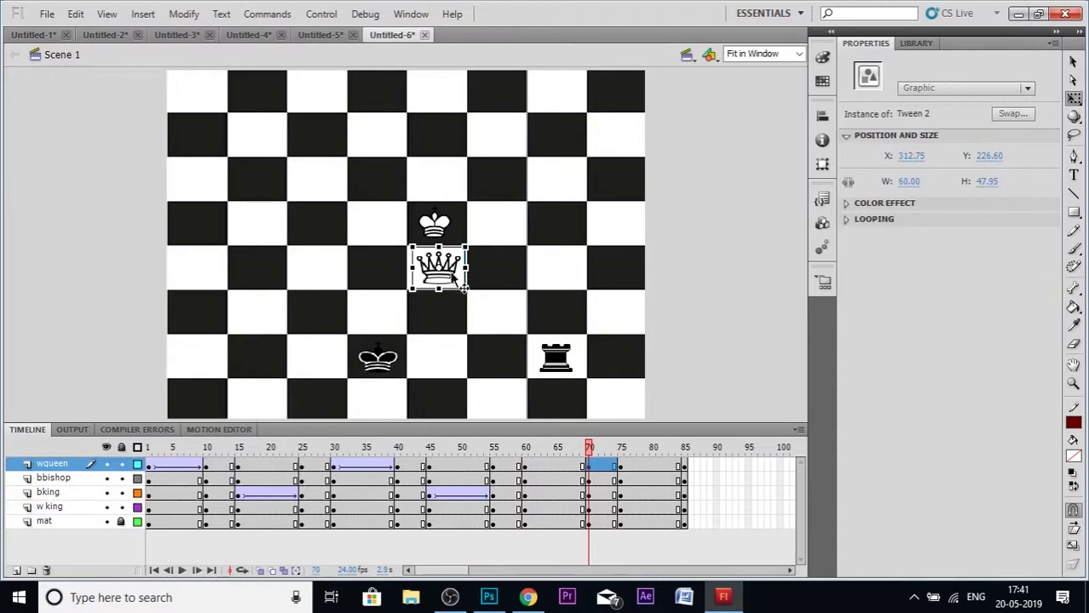
{"action": "left_click_drag", "start_coordinate": [451, 269], "coordinate": [510, 311]}
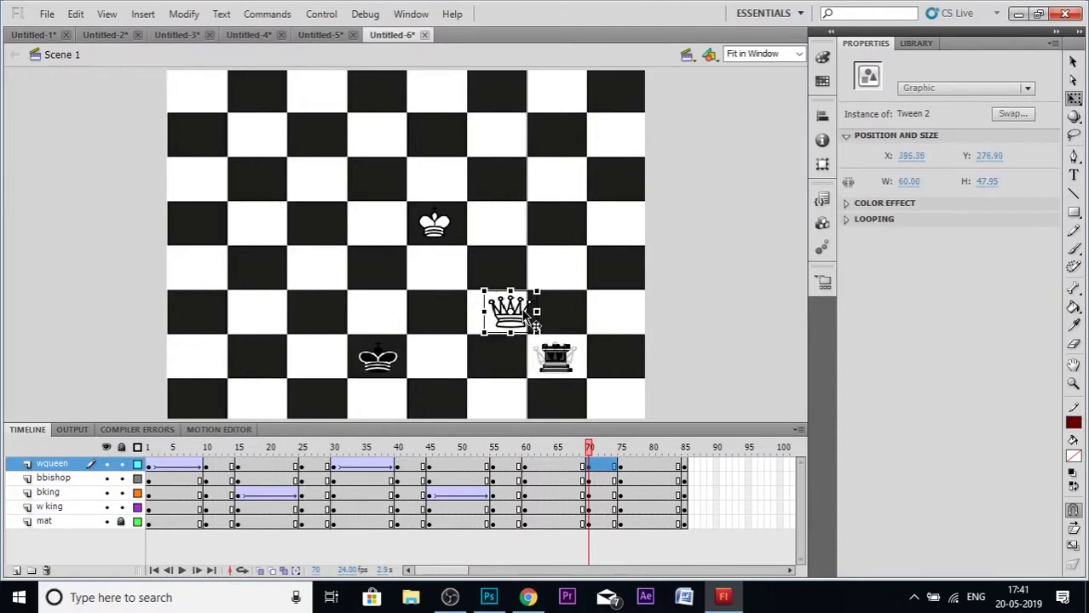
{"action": "right_click", "coordinate": [564, 363]}
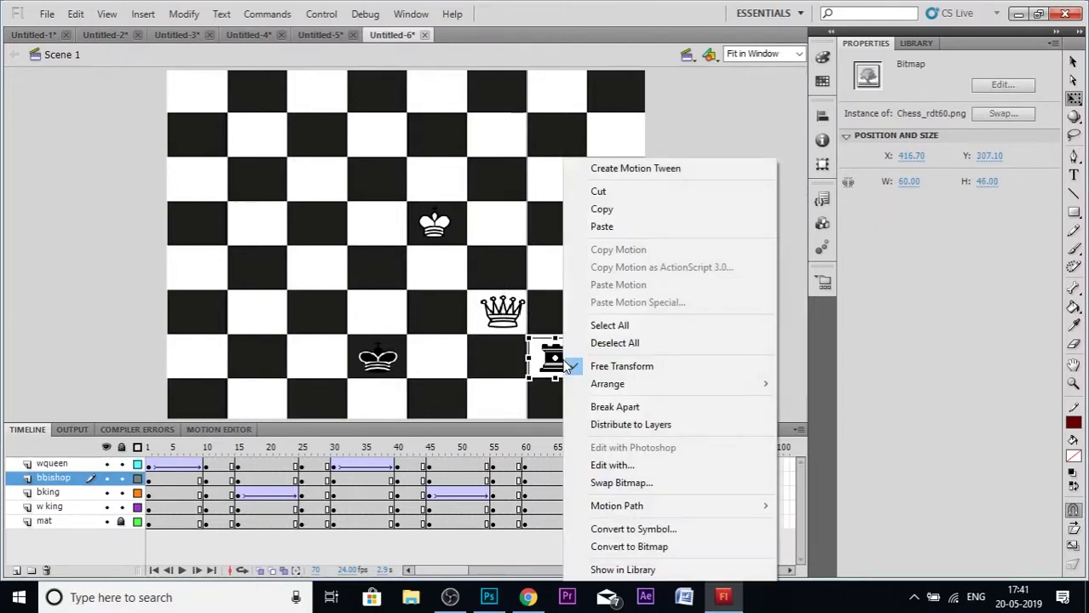
{"action": "left_click", "coordinate": [655, 354]}
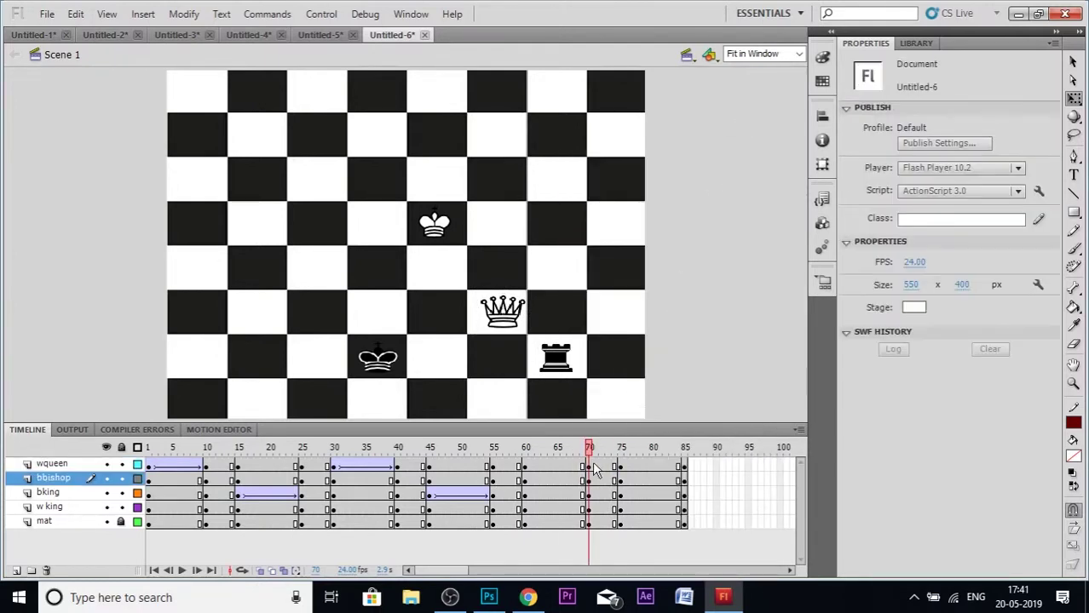
- Remove the frames after frame 70 through frame 85 on all layers
{"action": "left_click_drag", "start_coordinate": [597, 471], "coordinate": [683, 508]}
{"action": "right_click", "coordinate": [683, 509]}
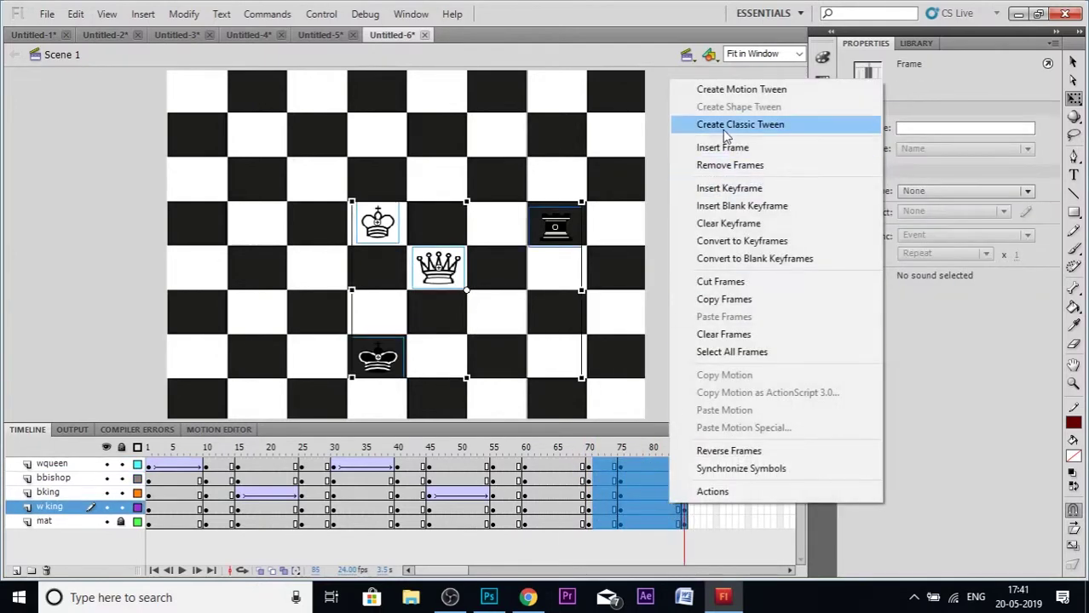
{"action": "left_click", "coordinate": [728, 223]}
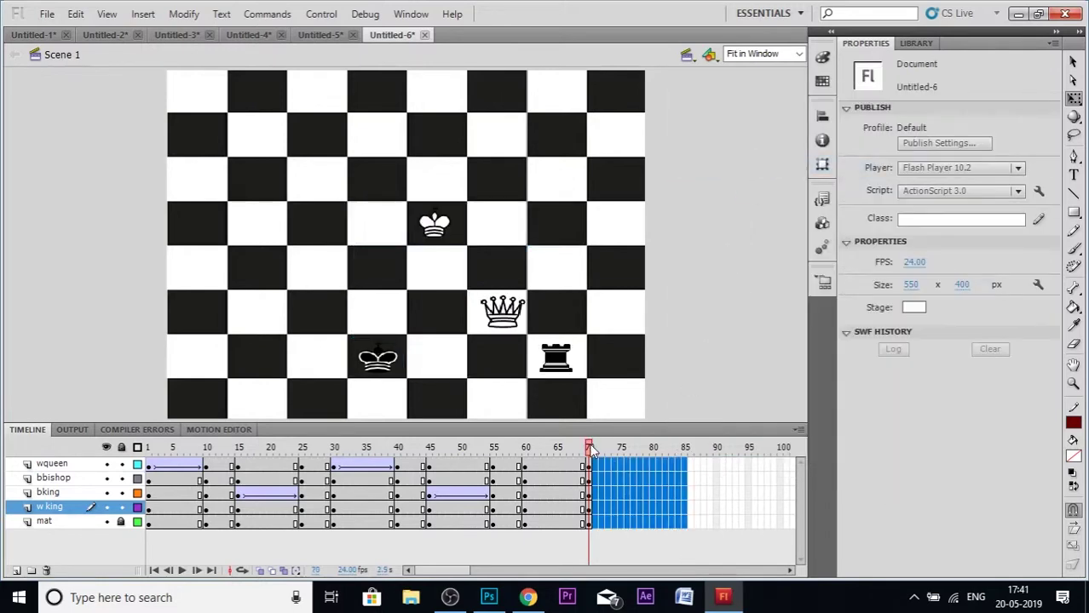
{"action": "mouse_move", "coordinate": [591, 449]}
{"action": "left_mouse_down"}
{"action": "mouse_move", "coordinate": [519, 449]}
{"action": "mouse_move", "coordinate": [590, 449]}
{"action": "left_mouse_up"}
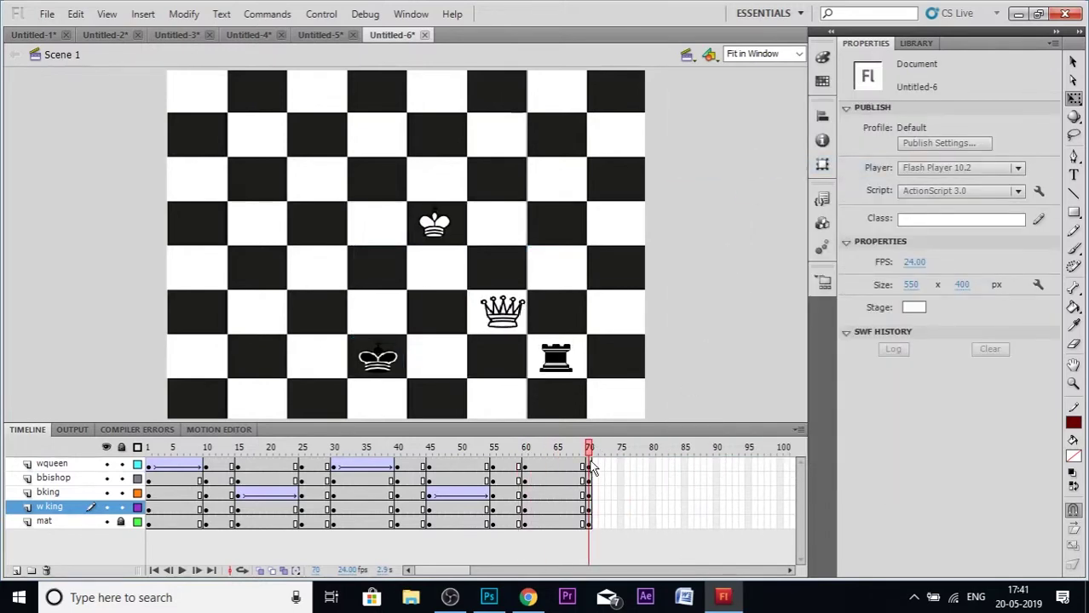
- Delete the black rook at frame 70 and move the white queen onto its square
{"action": "left_click", "coordinate": [509, 328]}
{"action": "left_click", "coordinate": [552, 375]}
{"action": "key", "text": "Delete"}
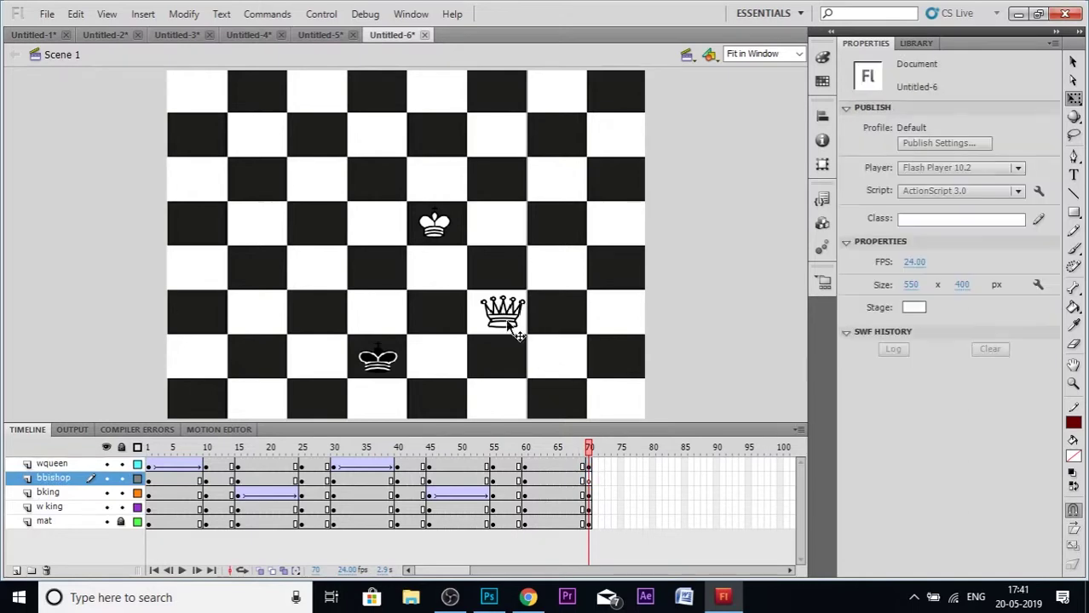
{"action": "left_click", "coordinate": [504, 325]}
{"action": "left_click_drag", "start_coordinate": [504, 325], "coordinate": [556, 366]}
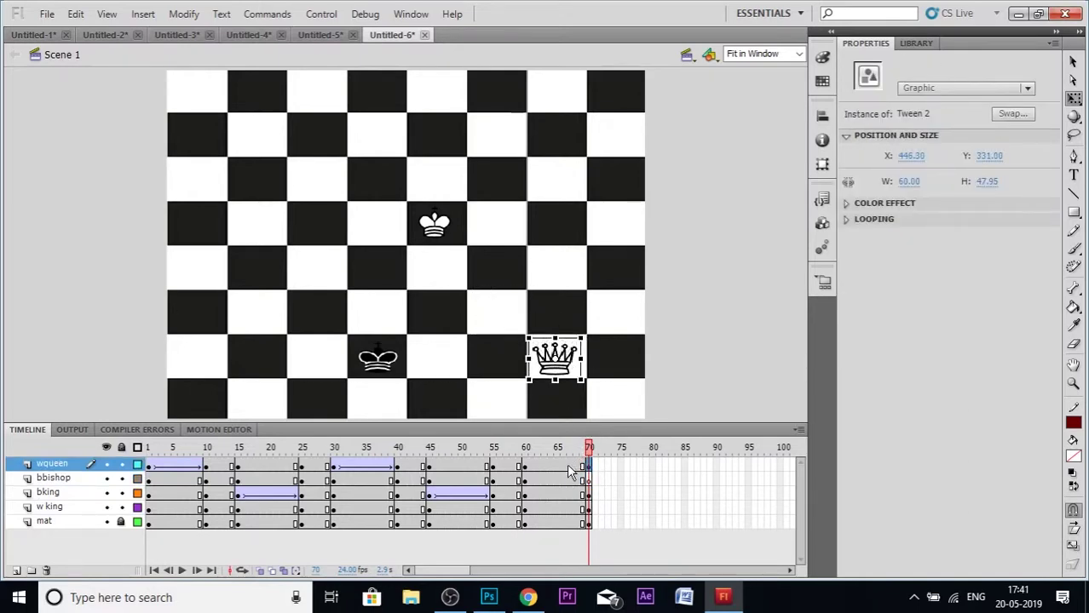
- Create a classic tween on the wqueen layer between frames 60 and 70
{"action": "right_click", "coordinate": [569, 467]}
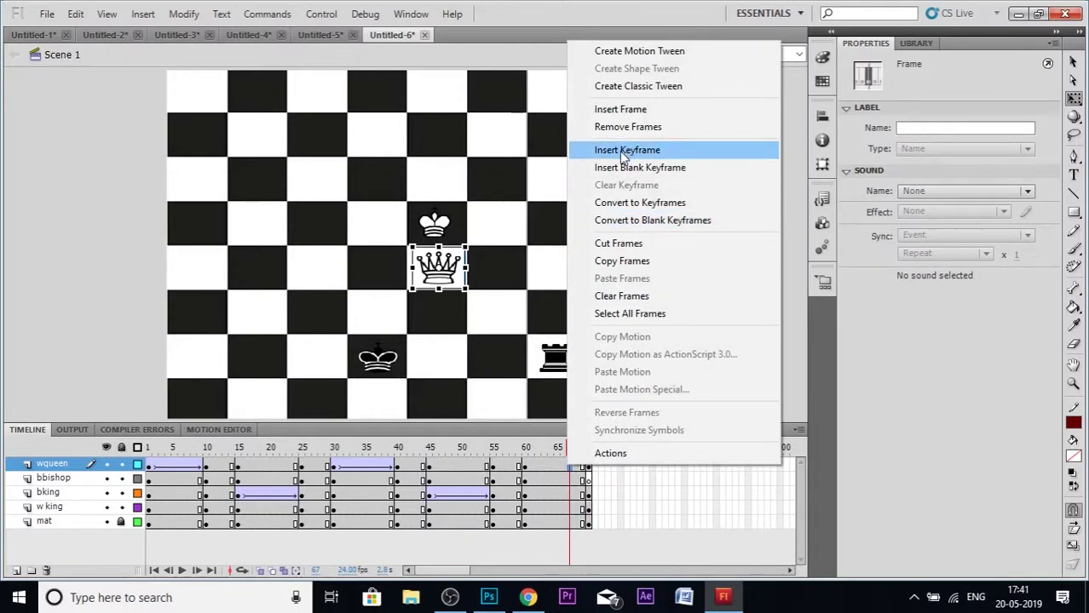
{"action": "left_click", "coordinate": [638, 86]}
{"action": "left_click_drag", "start_coordinate": [569, 467], "coordinate": [625, 458]}
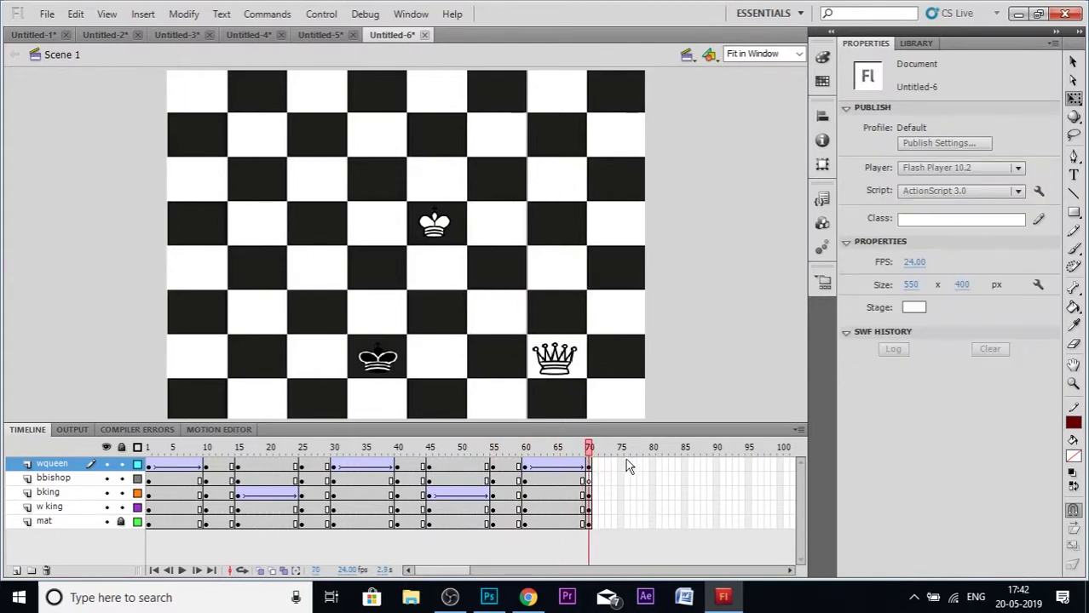
- Insert keyframes on all layers at frames 75 and 85
{"action": "right_click", "coordinate": [620, 515]}
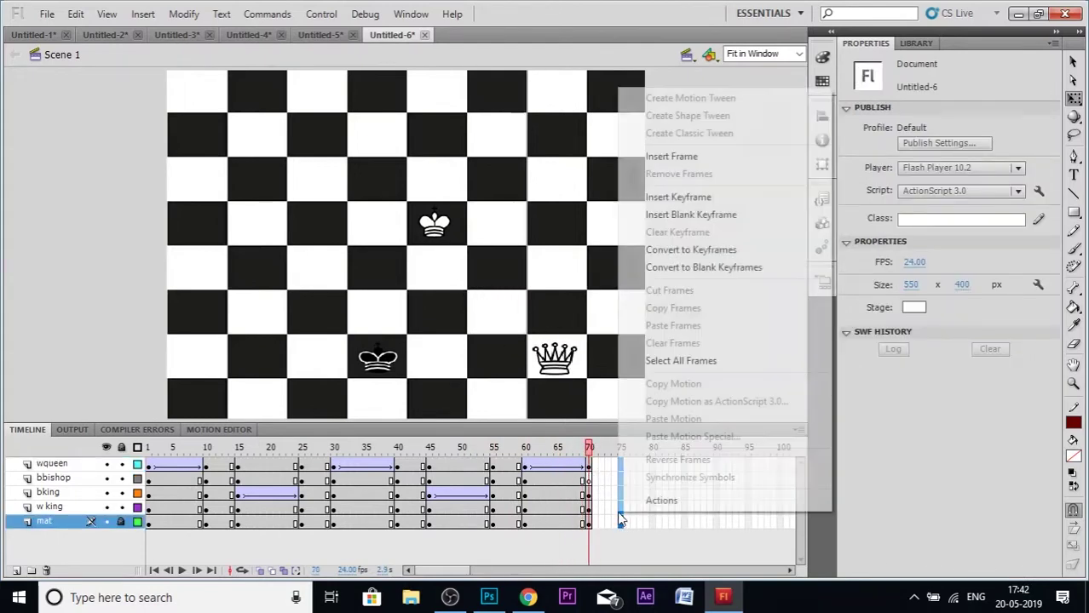
{"action": "left_click", "coordinate": [682, 195]}
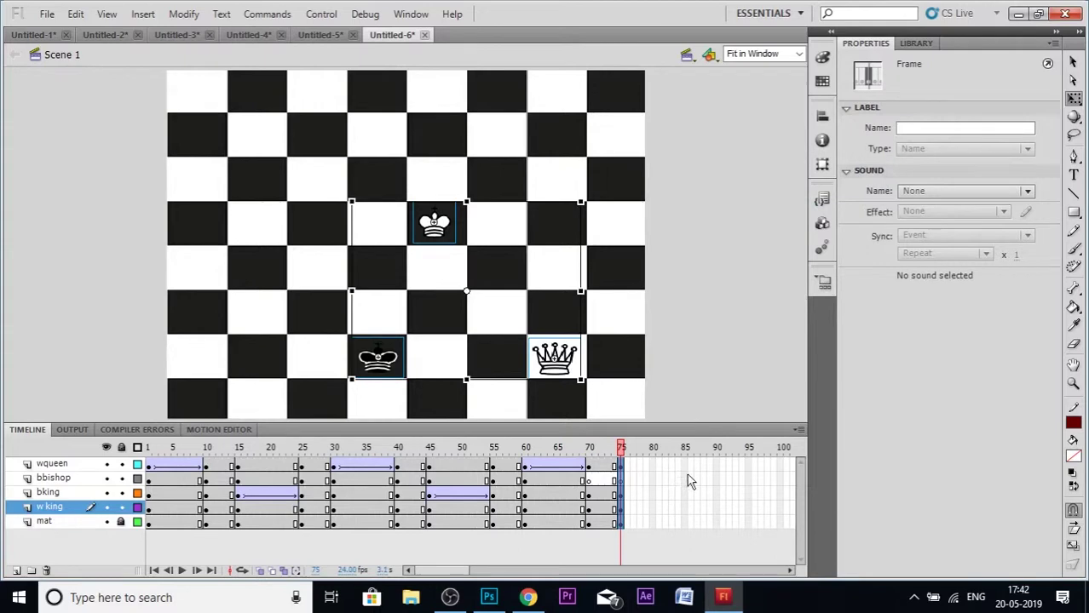
{"action": "left_click_drag", "start_coordinate": [687, 466], "coordinate": [686, 504]}
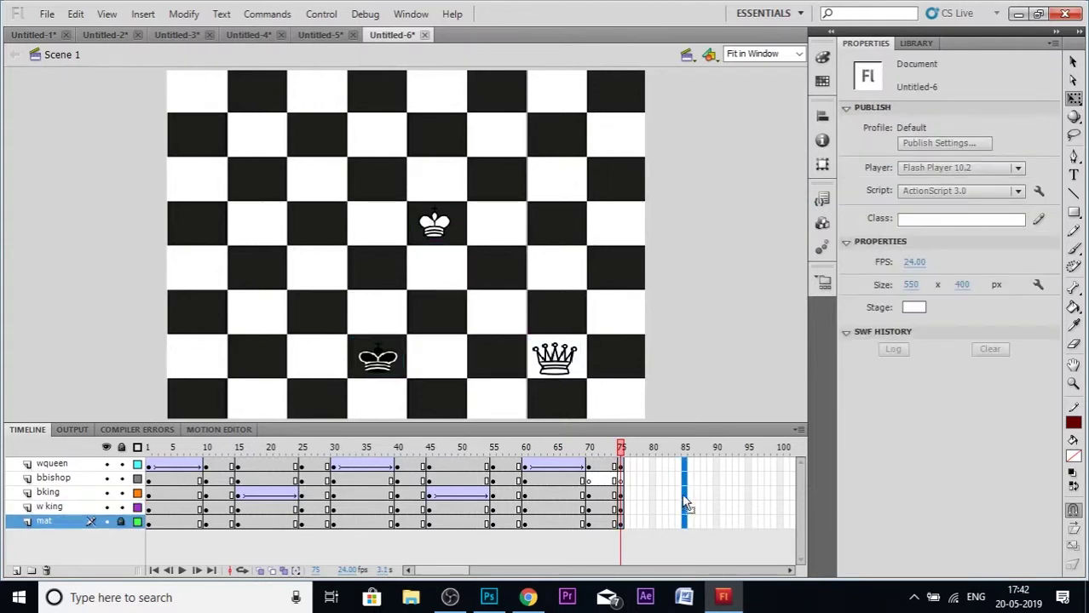
{"action": "right_click", "coordinate": [686, 504]}
{"action": "left_click", "coordinate": [729, 179]}
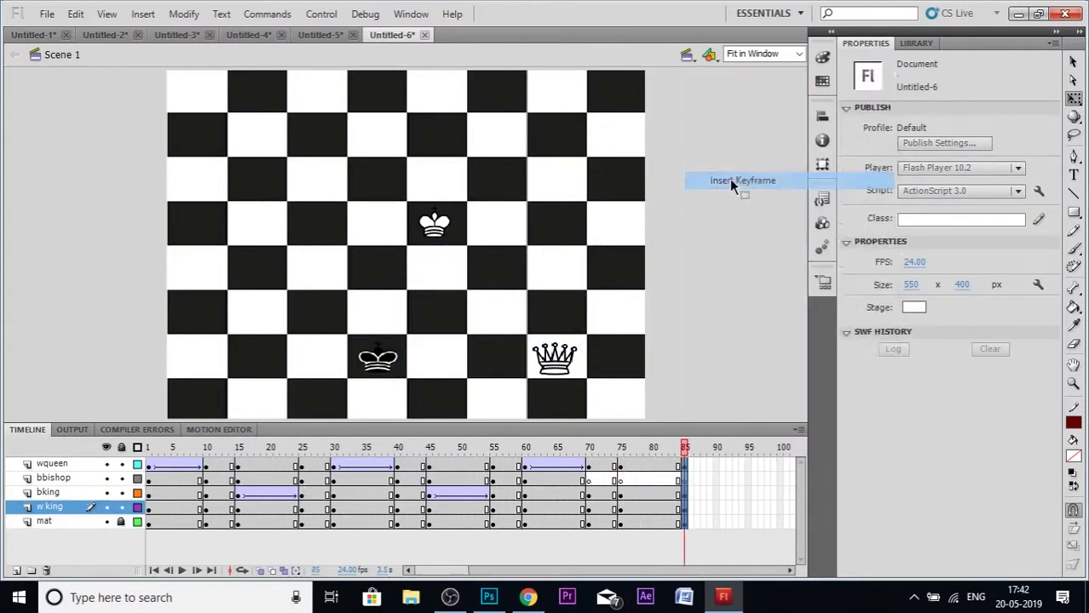
- Move the black king one square diagonally up and left at frame 85 and create a classic tween on bking from frame 75 to 85
{"action": "left_click", "coordinate": [646, 327]}
{"action": "left_click", "coordinate": [377, 362]}
{"action": "left_click_drag", "start_coordinate": [377, 362], "coordinate": [317, 317]}
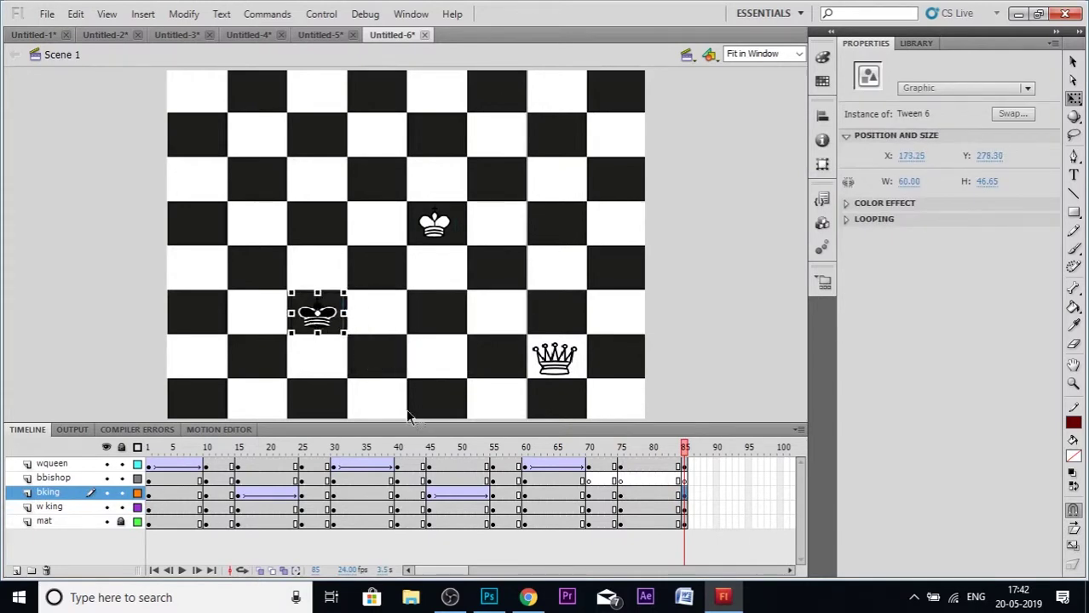
{"action": "right_click", "coordinate": [638, 494]}
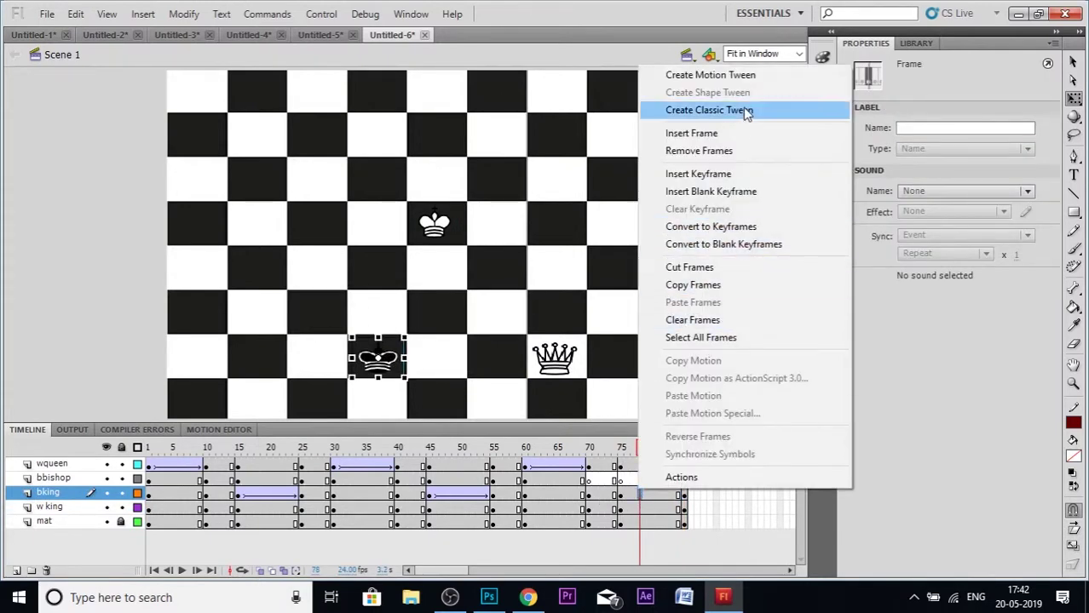
{"action": "left_click", "coordinate": [746, 112]}
{"action": "left_click_drag", "start_coordinate": [640, 449], "coordinate": [694, 454]}
- Insert keyframes on all layers at frames 90 and 100
{"action": "left_click", "coordinate": [720, 522]}
{"action": "right_click", "coordinate": [716, 519]}
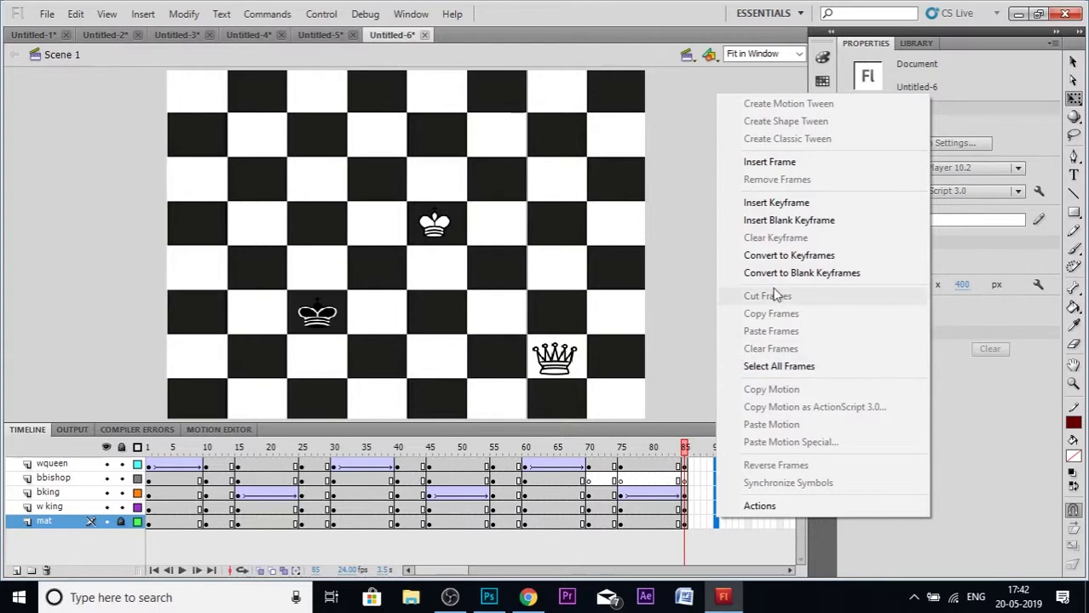
{"action": "left_click", "coordinate": [776, 203]}
{"action": "left_click_drag", "start_coordinate": [778, 466], "coordinate": [782, 523]}
{"action": "right_click", "coordinate": [781, 522]}
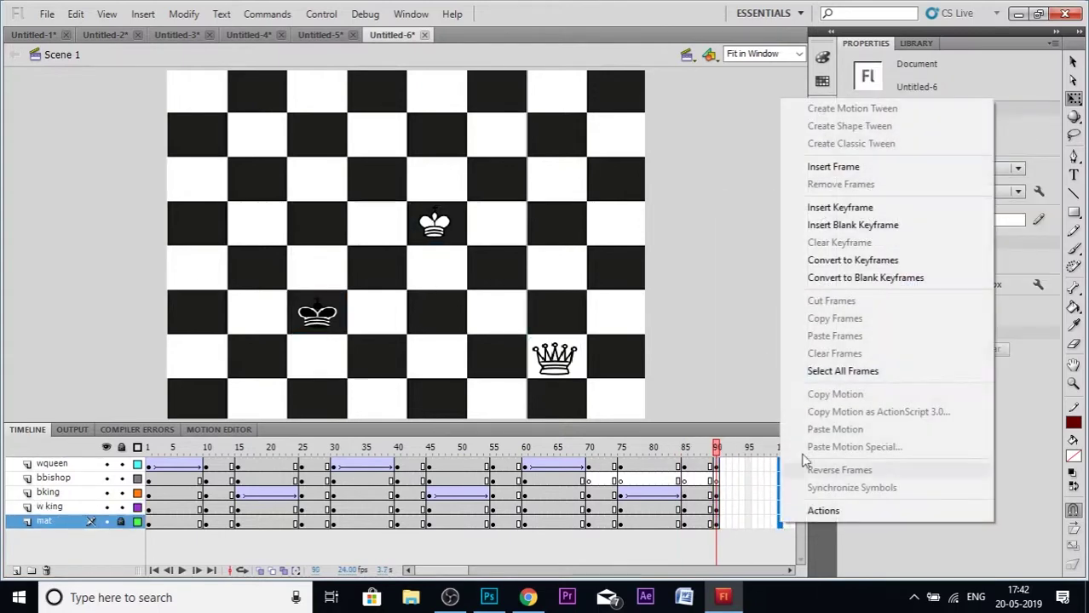
{"action": "left_click", "coordinate": [842, 208]}
- Move the white king one square left at frame 100 and create a classic tween on w king from frame 90 to 100
{"action": "left_click", "coordinate": [734, 364]}
{"action": "left_click", "coordinate": [554, 371]}
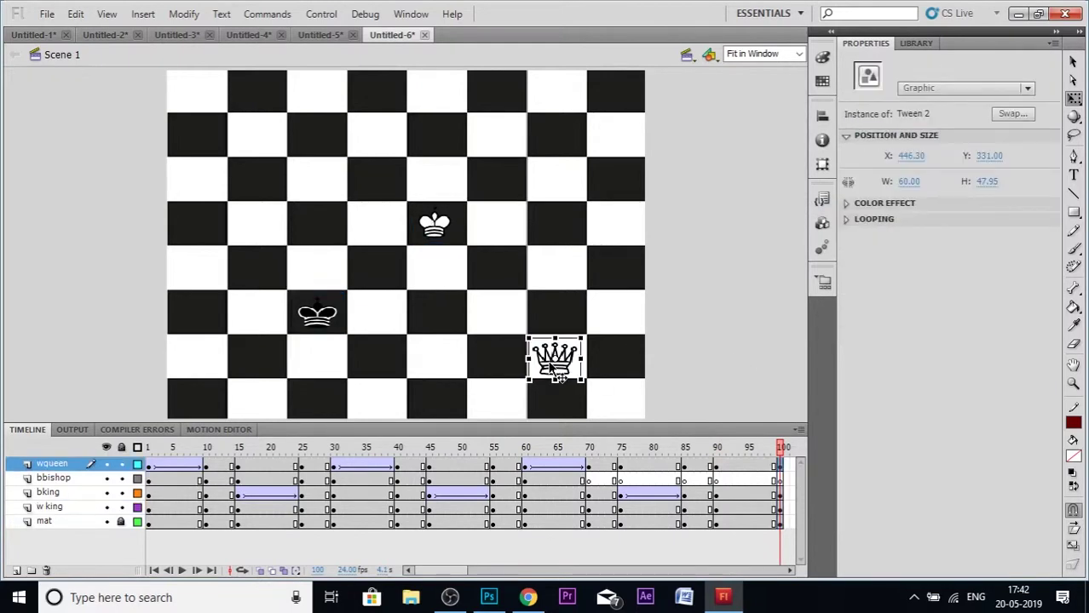
{"action": "left_click", "coordinate": [437, 223]}
{"action": "left_click_drag", "start_coordinate": [455, 241], "coordinate": [400, 241]}
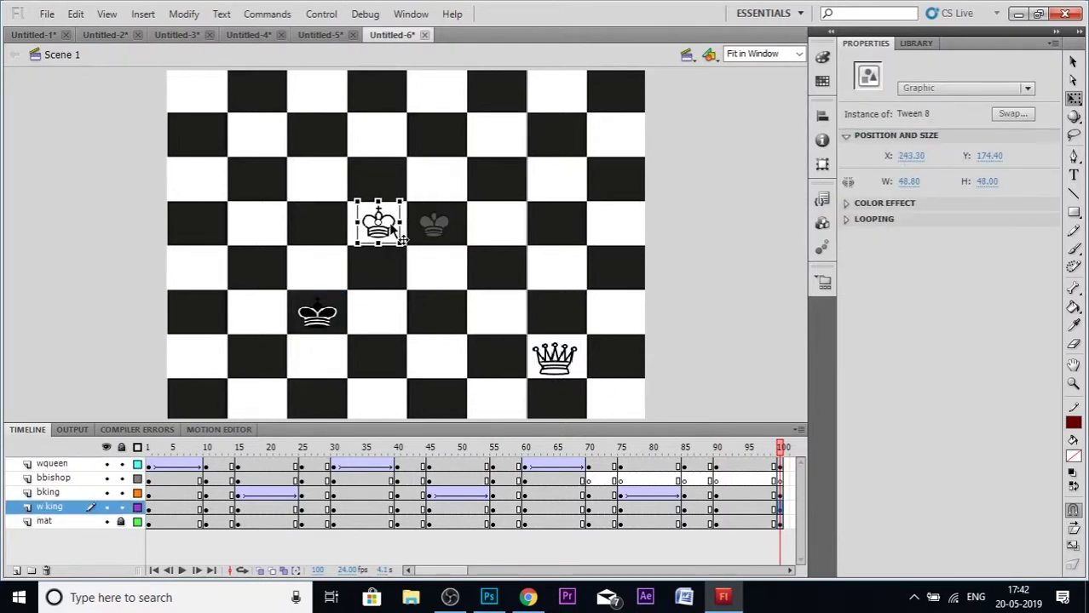
{"action": "right_click", "coordinate": [744, 507]}
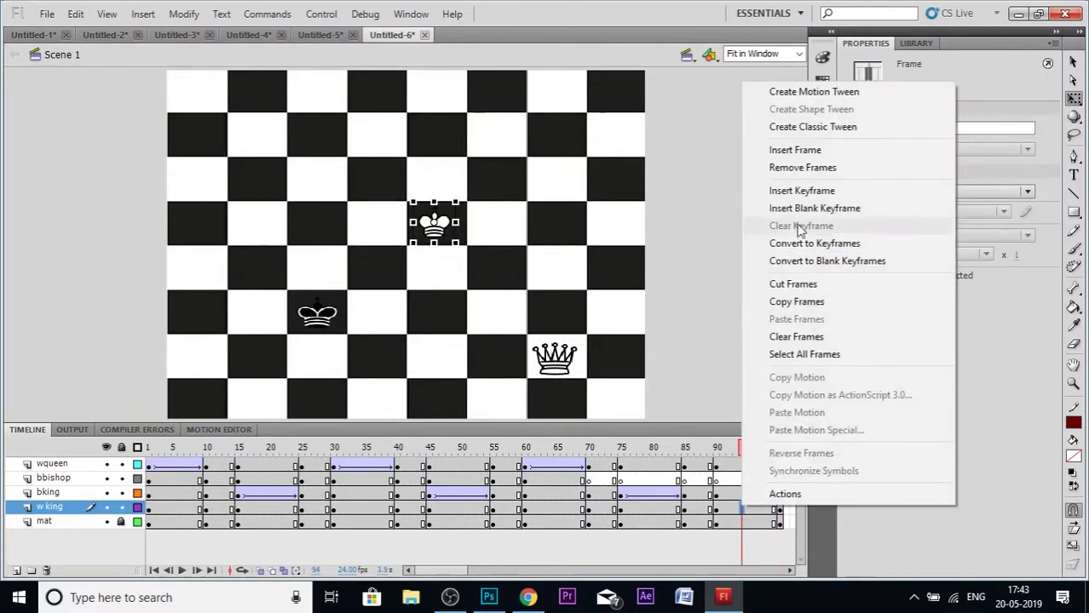
{"action": "left_click", "coordinate": [821, 126]}
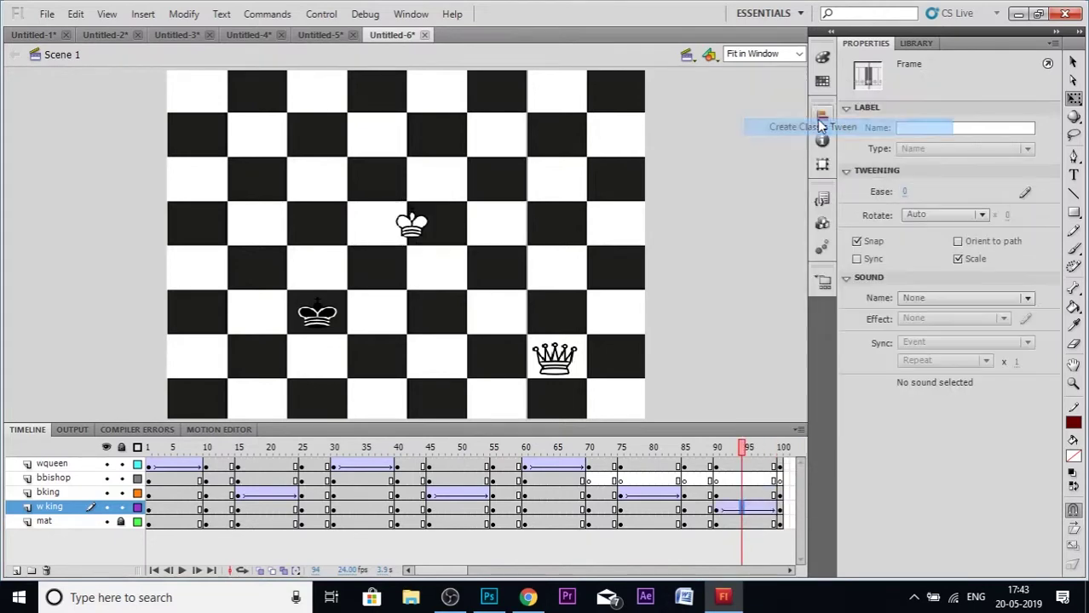
- Insert keyframes on all layers at frames 105 and 115
{"action": "left_click", "coordinate": [789, 570]}
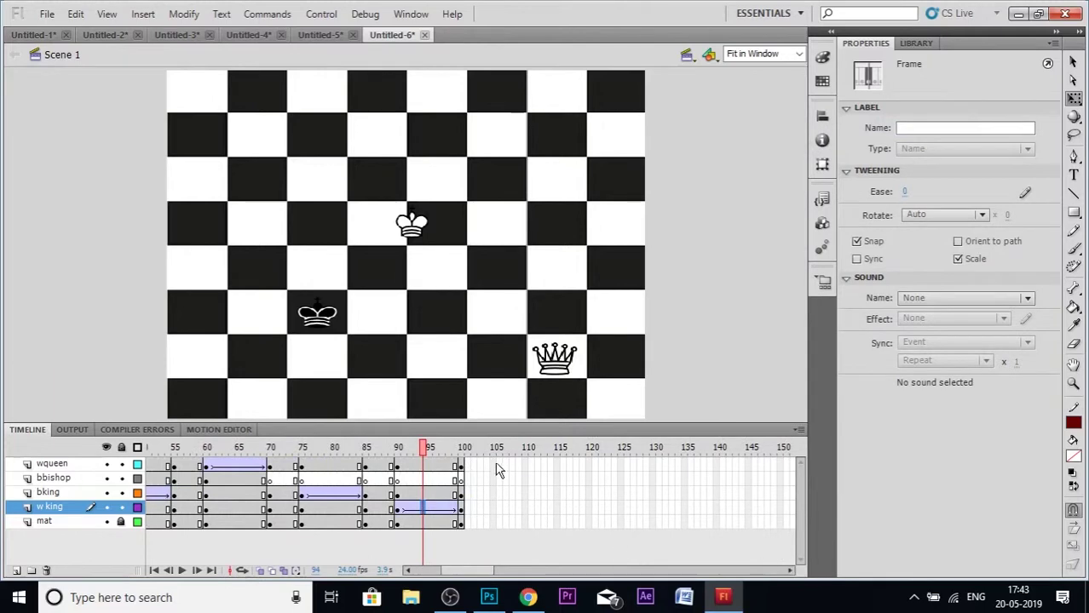
{"action": "left_click_drag", "start_coordinate": [498, 466], "coordinate": [495, 526]}
{"action": "right_click", "coordinate": [494, 524]}
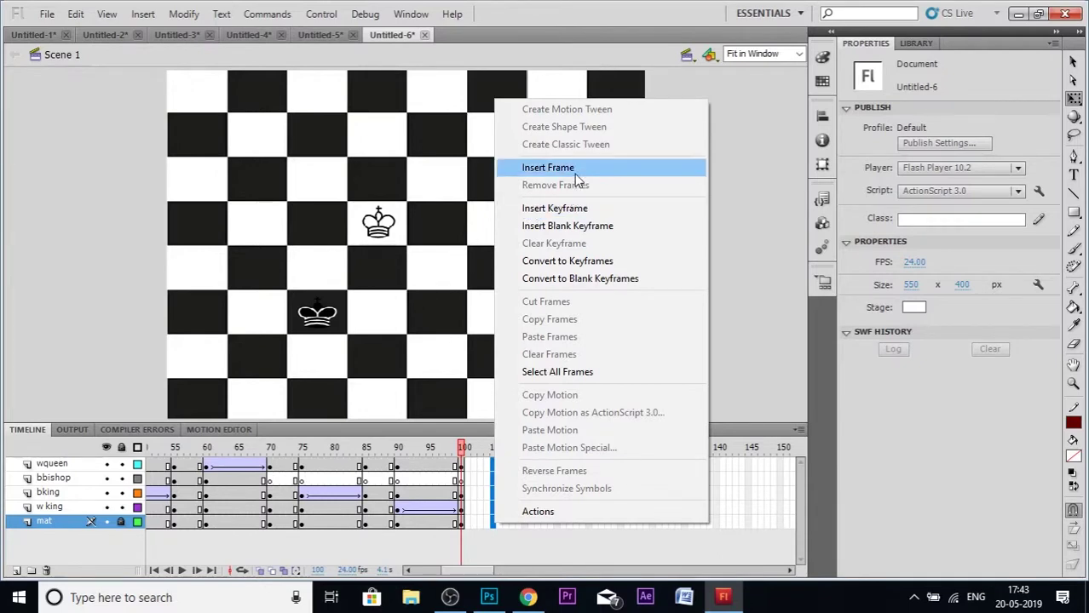
{"action": "left_click", "coordinate": [620, 211]}
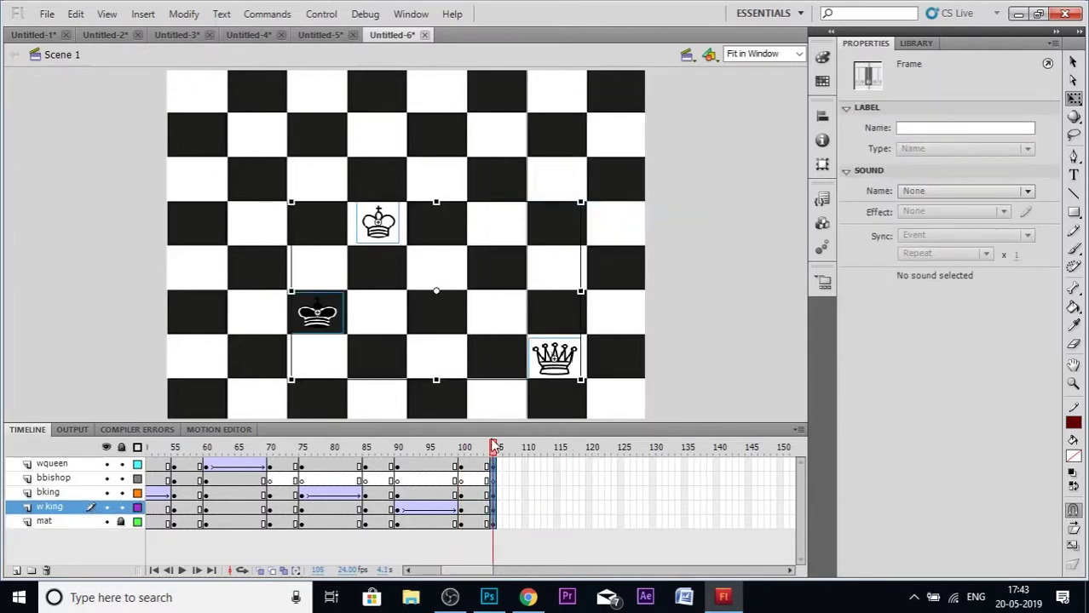
{"action": "mouse_move", "coordinate": [493, 447]}
{"action": "left_mouse_down"}
{"action": "mouse_move", "coordinate": [447, 451]}
{"action": "mouse_move", "coordinate": [494, 447]}
{"action": "left_mouse_up"}
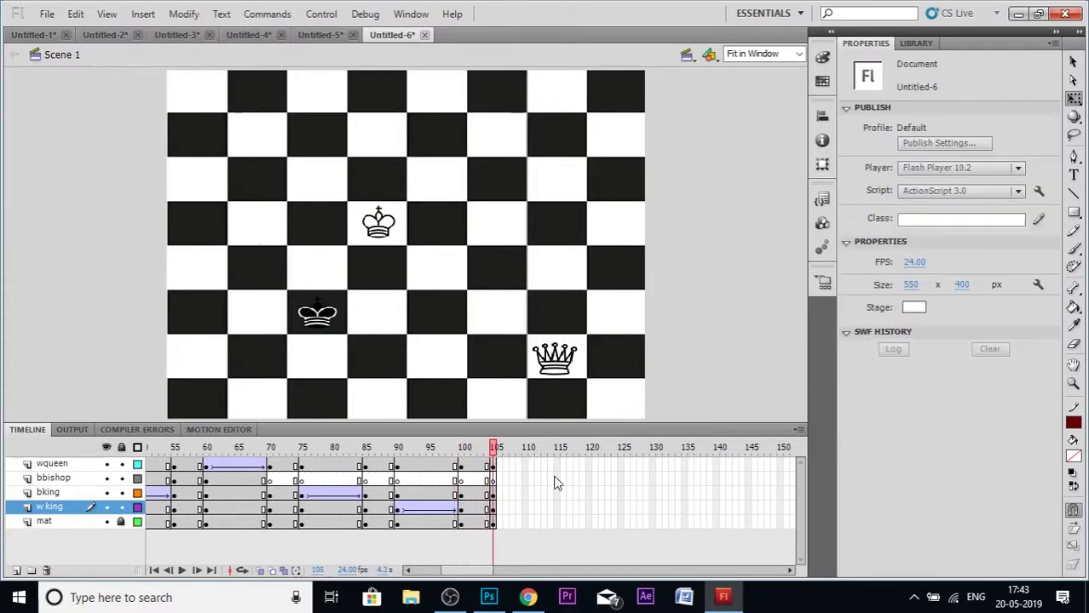
{"action": "left_click_drag", "start_coordinate": [556, 468], "coordinate": [555, 524]}
{"action": "right_click", "coordinate": [555, 525]}
{"action": "left_click", "coordinate": [611, 220]}
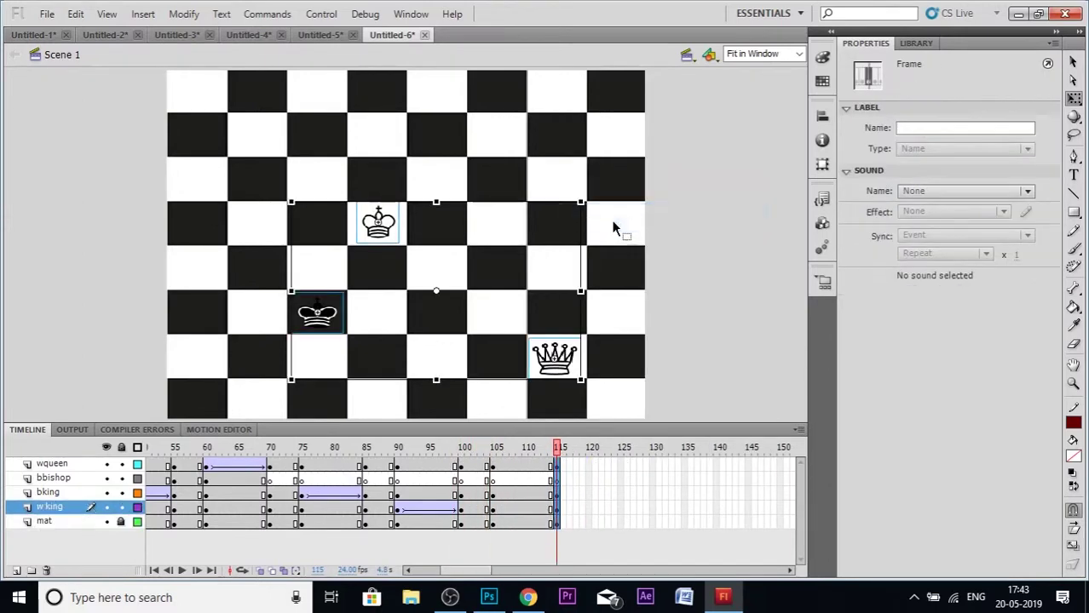
- Move the black king one square right at frame 115
{"action": "left_click", "coordinate": [560, 449]}
{"action": "left_click", "coordinate": [553, 379]}
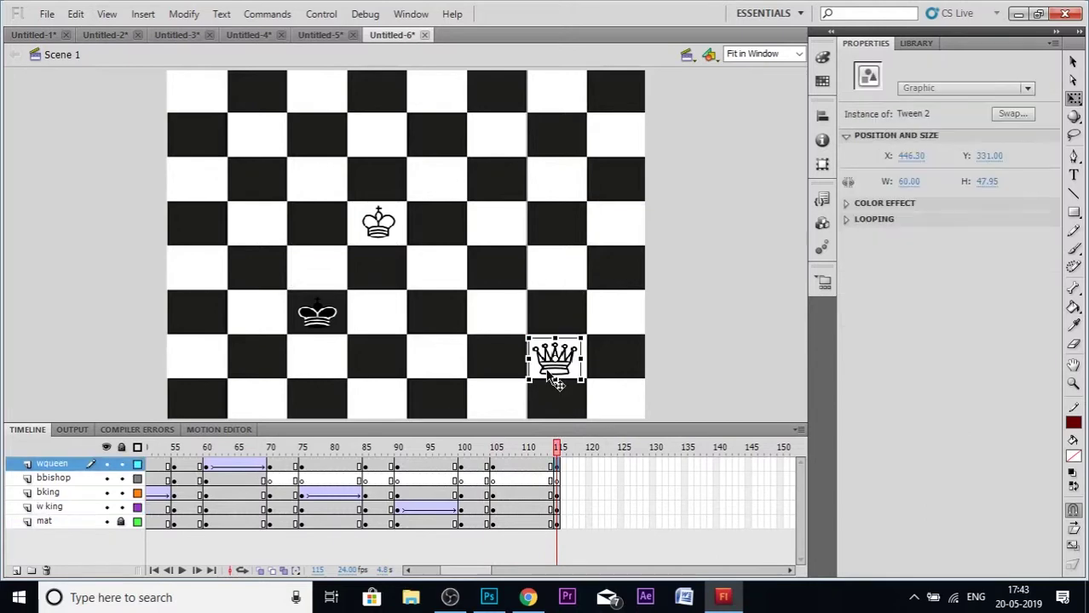
{"action": "left_click", "coordinate": [339, 333]}
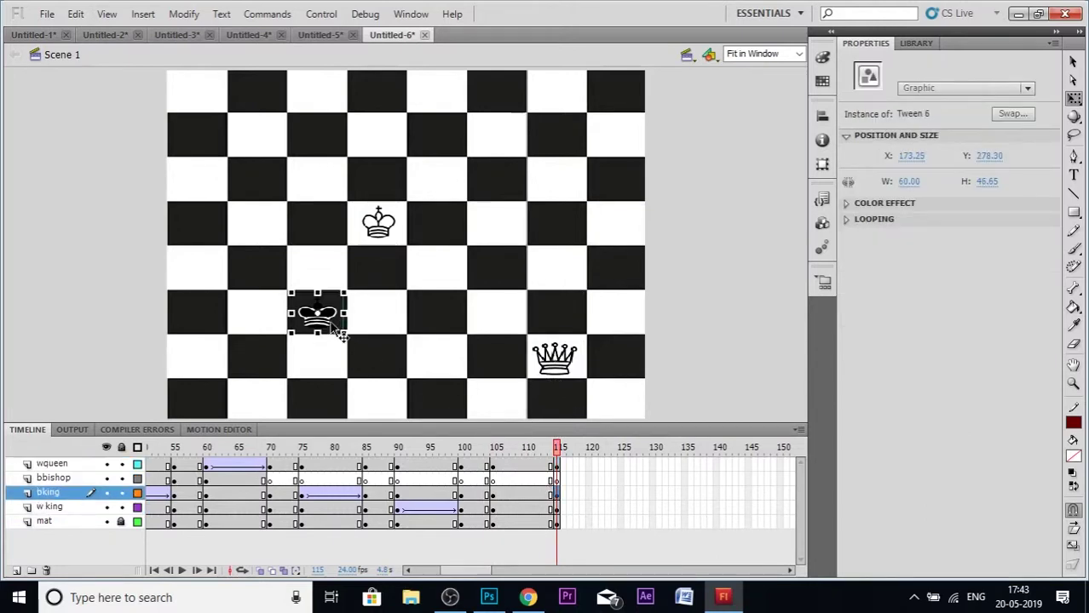
{"action": "left_click_drag", "start_coordinate": [331, 321], "coordinate": [389, 319]}
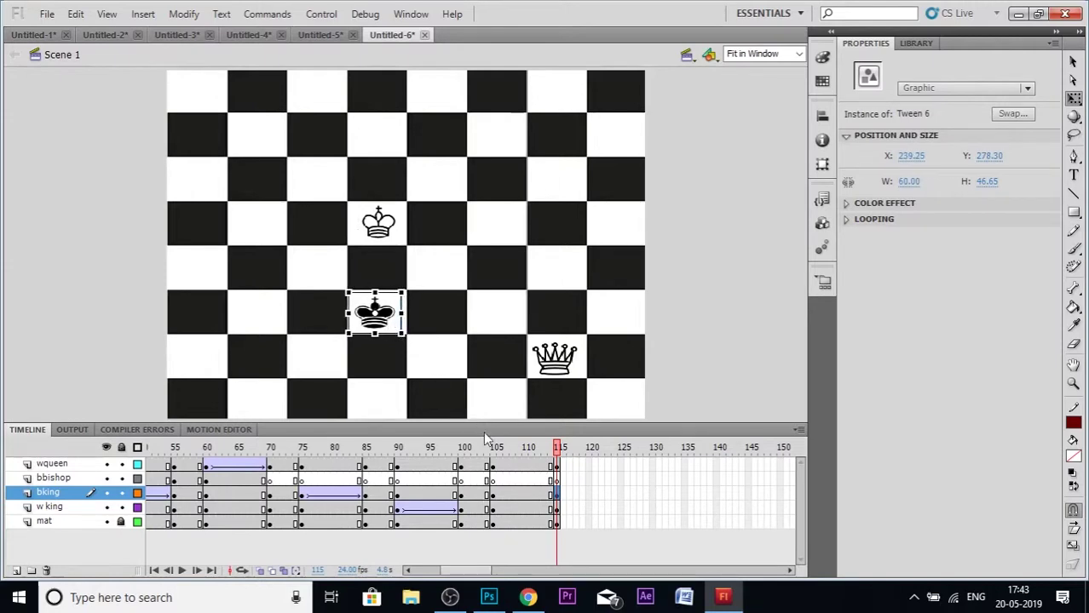
- Insert keyframes on all layers at frames 120 and 130
{"action": "left_click_drag", "start_coordinate": [588, 464], "coordinate": [586, 530]}
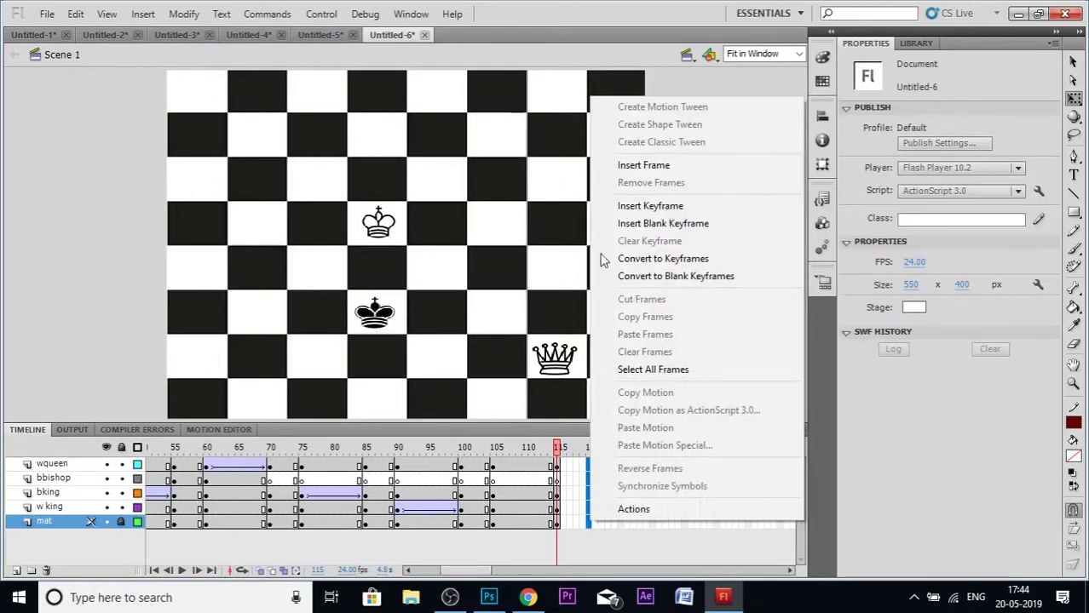
{"action": "left_click", "coordinate": [635, 206]}
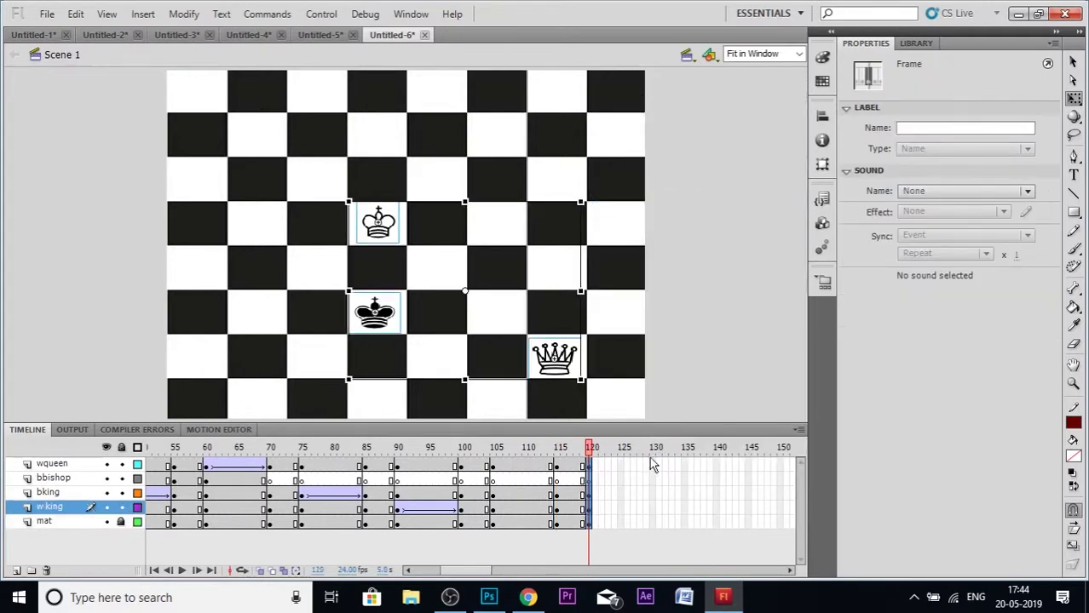
{"action": "left_click_drag", "start_coordinate": [651, 464], "coordinate": [654, 517]}
{"action": "right_click", "coordinate": [654, 517]}
{"action": "left_click", "coordinate": [698, 206]}
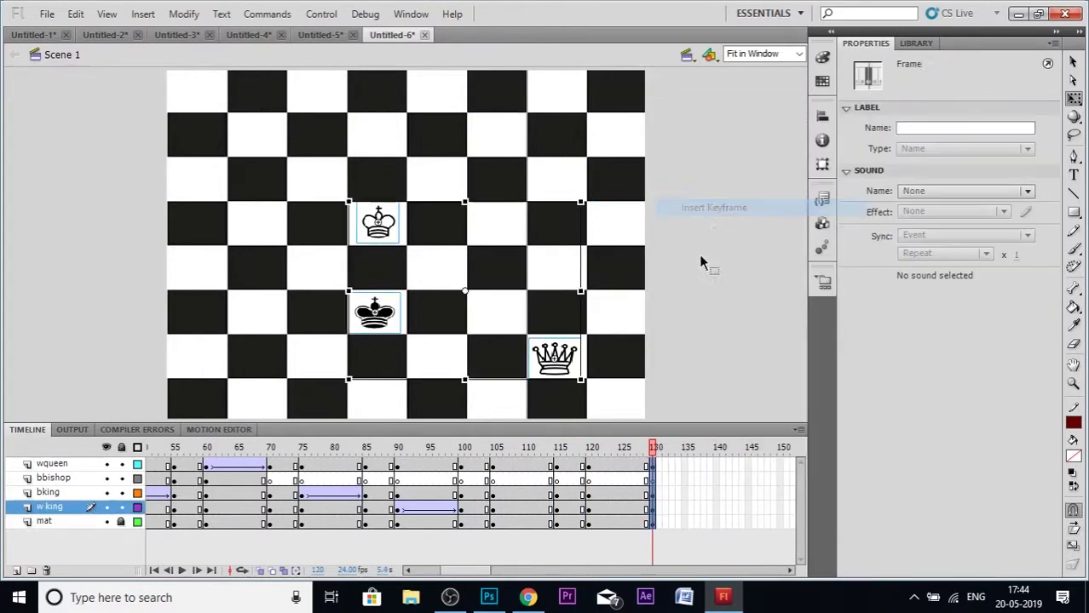
- Move the white queen one square diagonally up-left at frame 130 and create a classic tween on wqueen from frame 120 to 130
{"action": "left_click", "coordinate": [700, 330]}
{"action": "left_click", "coordinate": [576, 379]}
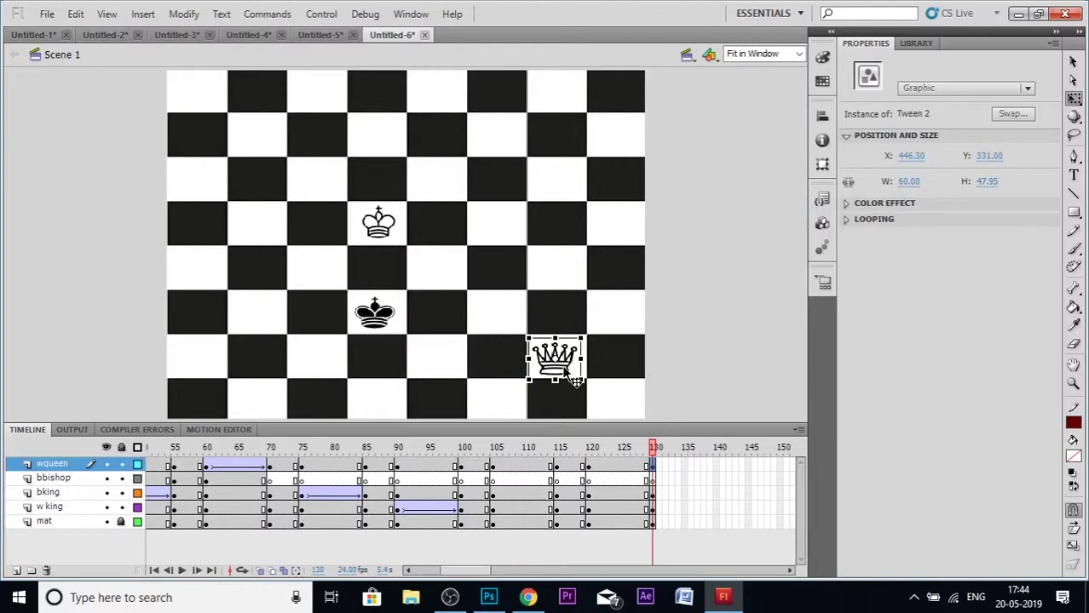
{"action": "left_click_drag", "start_coordinate": [576, 379], "coordinate": [508, 349]}
{"action": "left_click", "coordinate": [621, 466]}
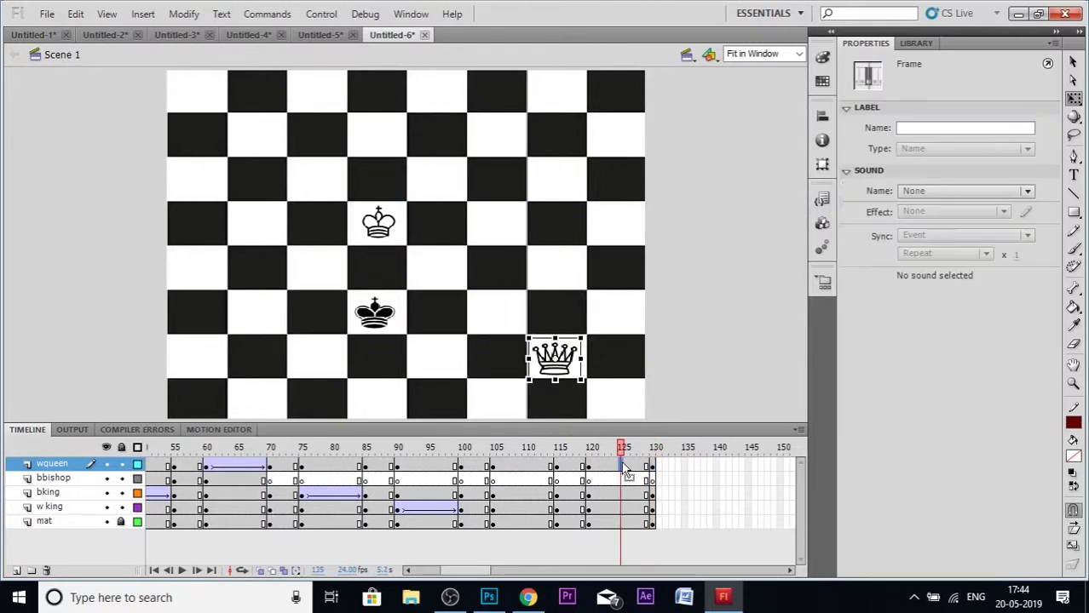
{"action": "right_click", "coordinate": [621, 466]}
{"action": "left_click", "coordinate": [694, 87]}
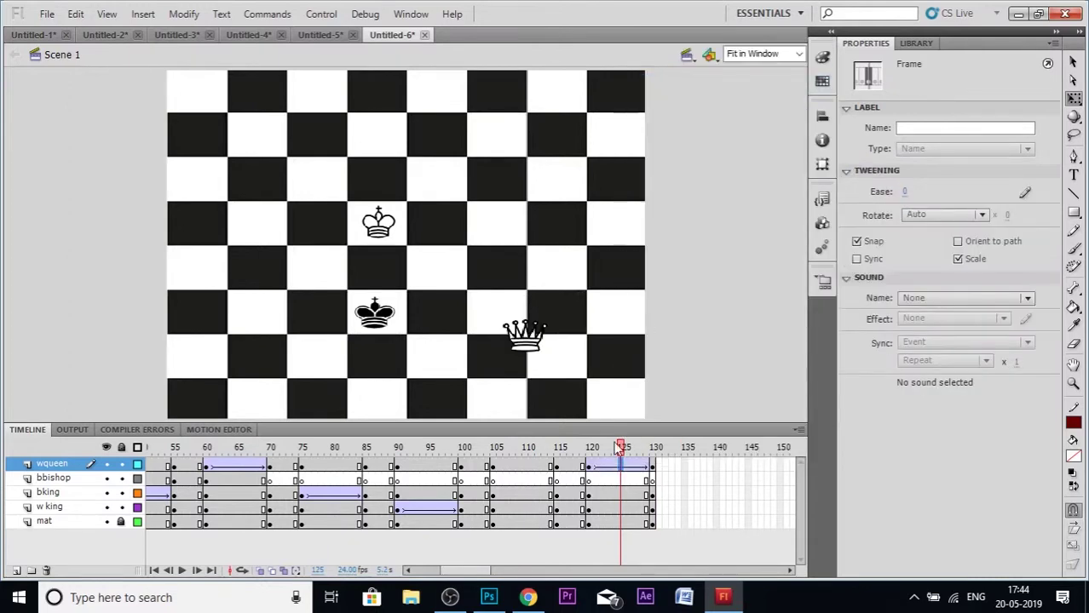
- Insert keyframes on all layers at frame 135
{"action": "left_click_drag", "start_coordinate": [626, 452], "coordinate": [681, 524]}
{"action": "left_click", "coordinate": [683, 530]}
{"action": "left_click_drag", "start_coordinate": [683, 465], "coordinate": [682, 528]}
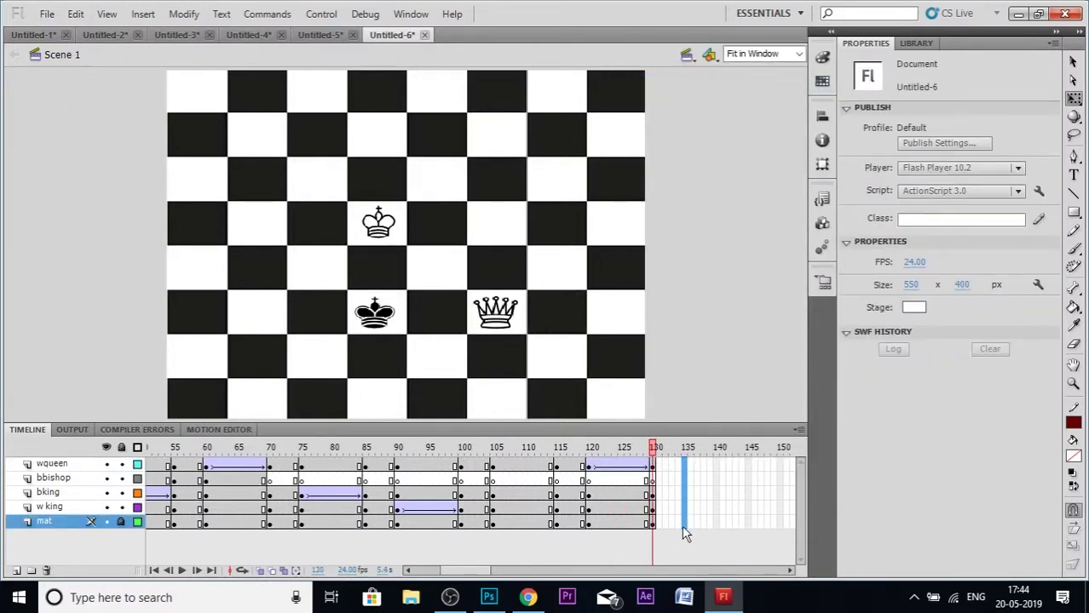
{"action": "right_click", "coordinate": [682, 528]}
{"action": "left_click", "coordinate": [741, 209]}
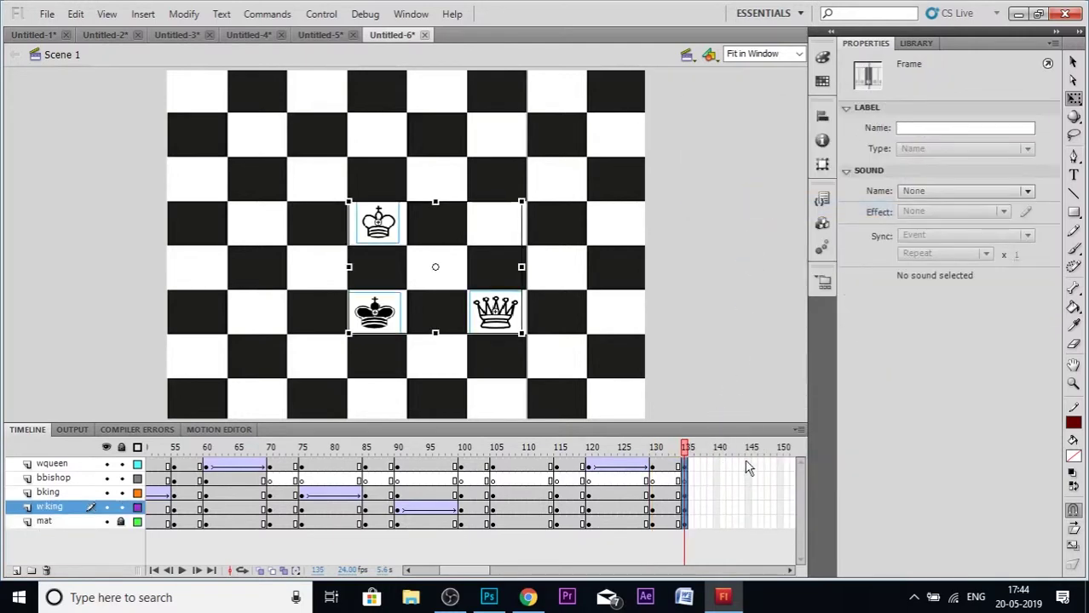
- Insert keyframes on all layers at frame 145 and move the black king one square diagonally down-left there
{"action": "left_click_drag", "start_coordinate": [746, 467], "coordinate": [748, 523]}
{"action": "right_click", "coordinate": [749, 523]}
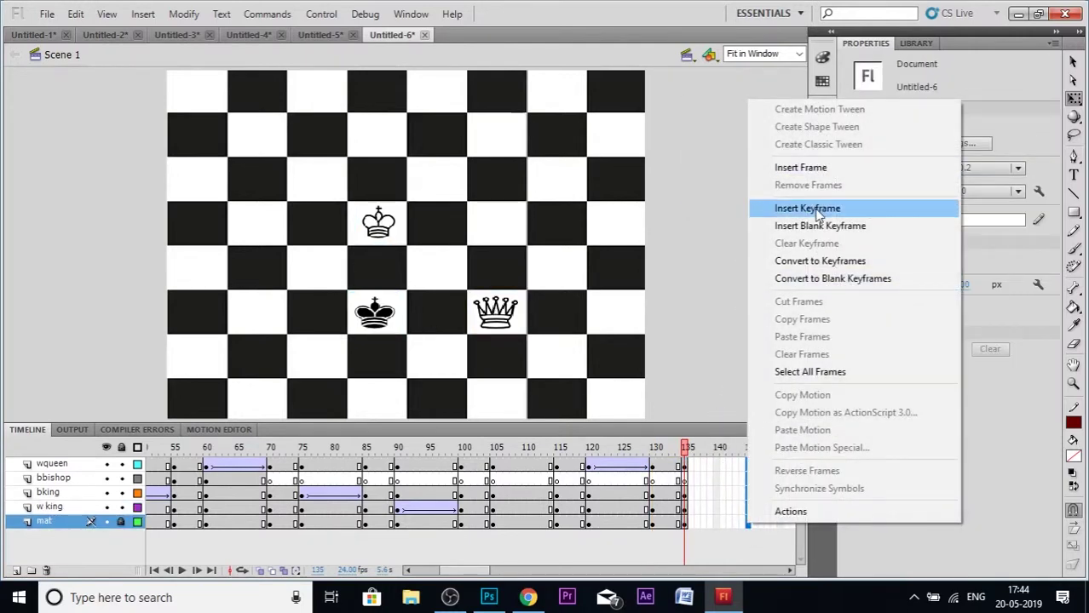
{"action": "left_click", "coordinate": [816, 210]}
{"action": "left_click", "coordinate": [756, 216]}
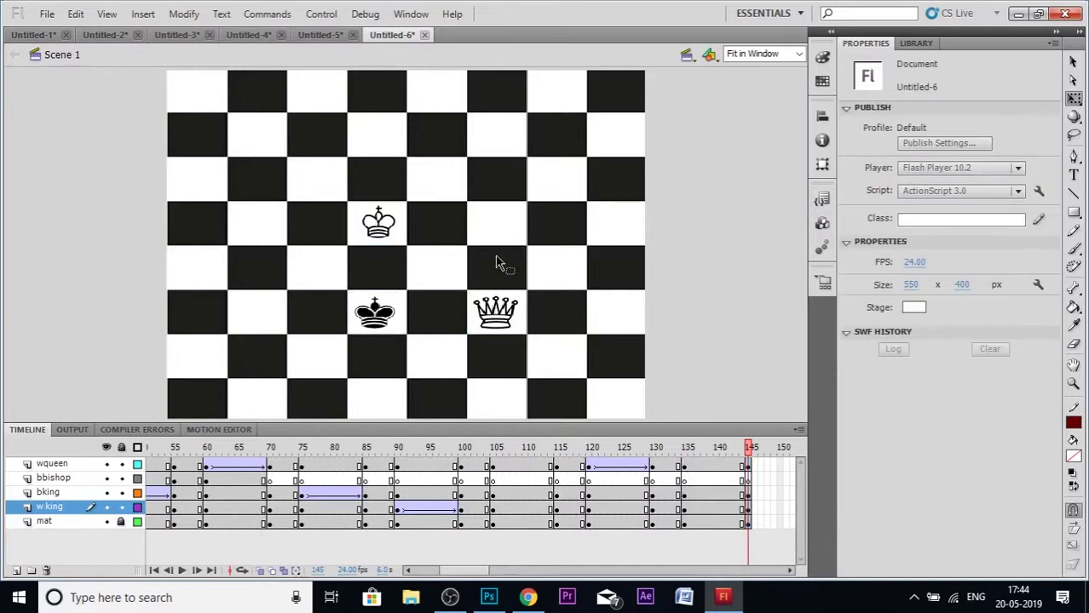
{"action": "left_click_drag", "start_coordinate": [376, 314], "coordinate": [322, 372]}
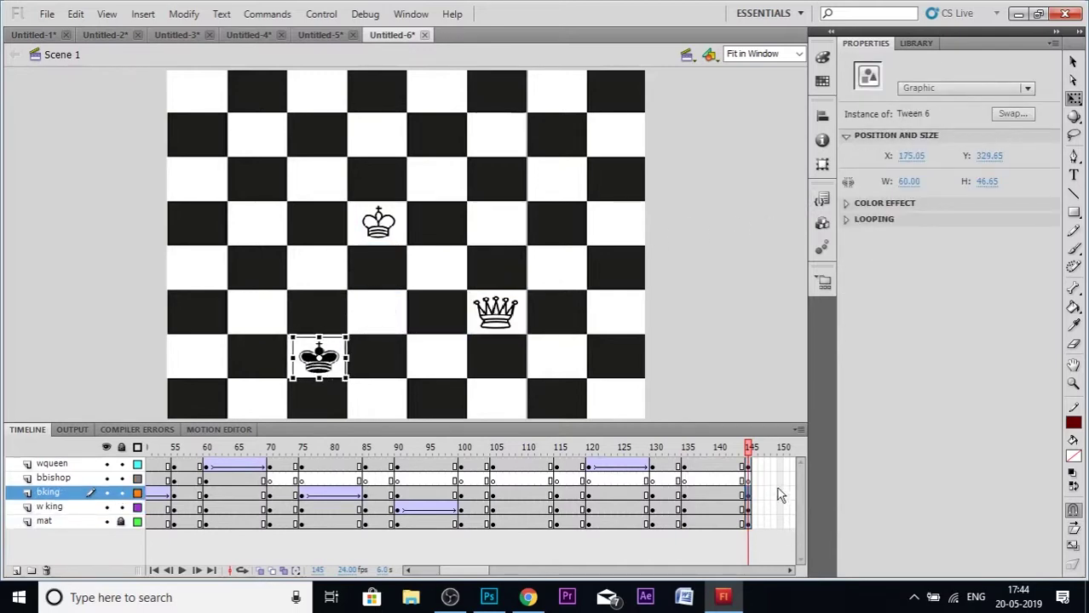
- Insert keyframes on all layers at frames 150 and 160
{"action": "left_click", "coordinate": [787, 571]}
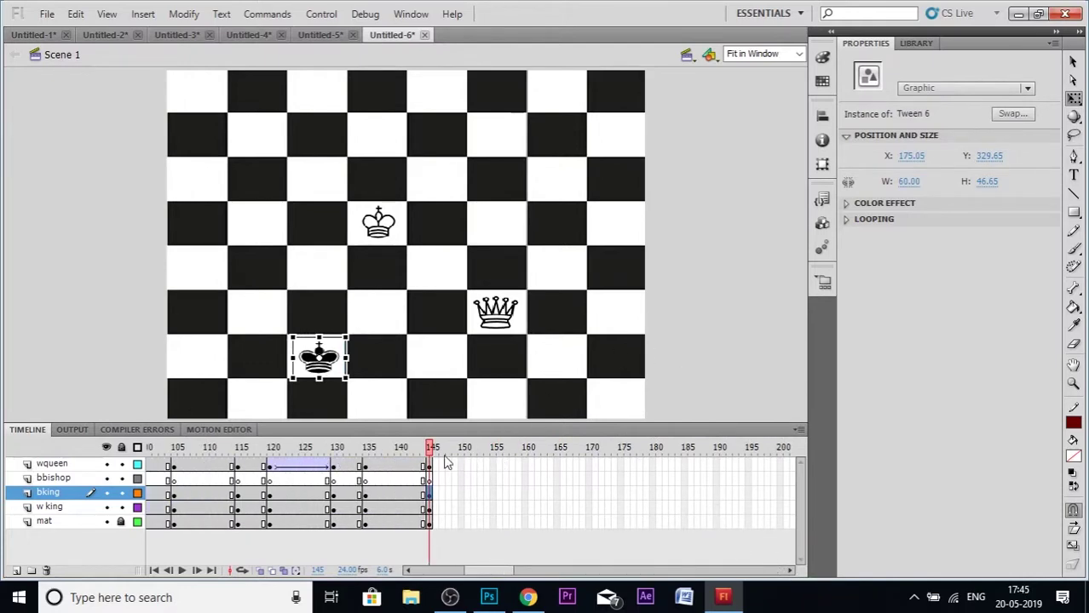
{"action": "left_click_drag", "start_coordinate": [461, 464], "coordinate": [462, 521]}
{"action": "right_click", "coordinate": [461, 521]}
{"action": "left_click", "coordinate": [511, 201]}
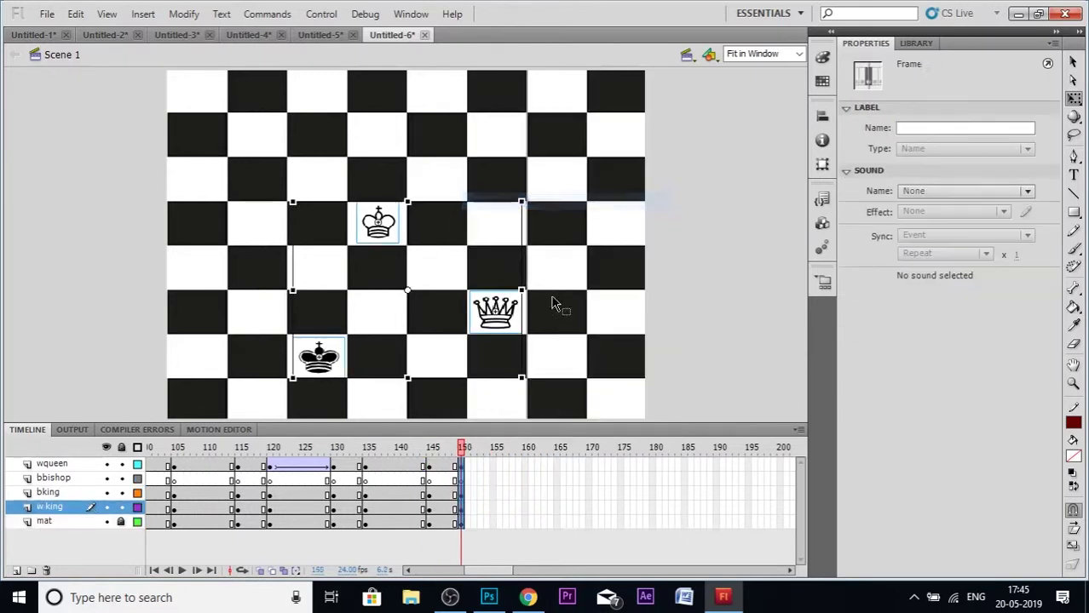
{"action": "left_click_drag", "start_coordinate": [527, 466], "coordinate": [524, 521]}
{"action": "right_click", "coordinate": [524, 522]}
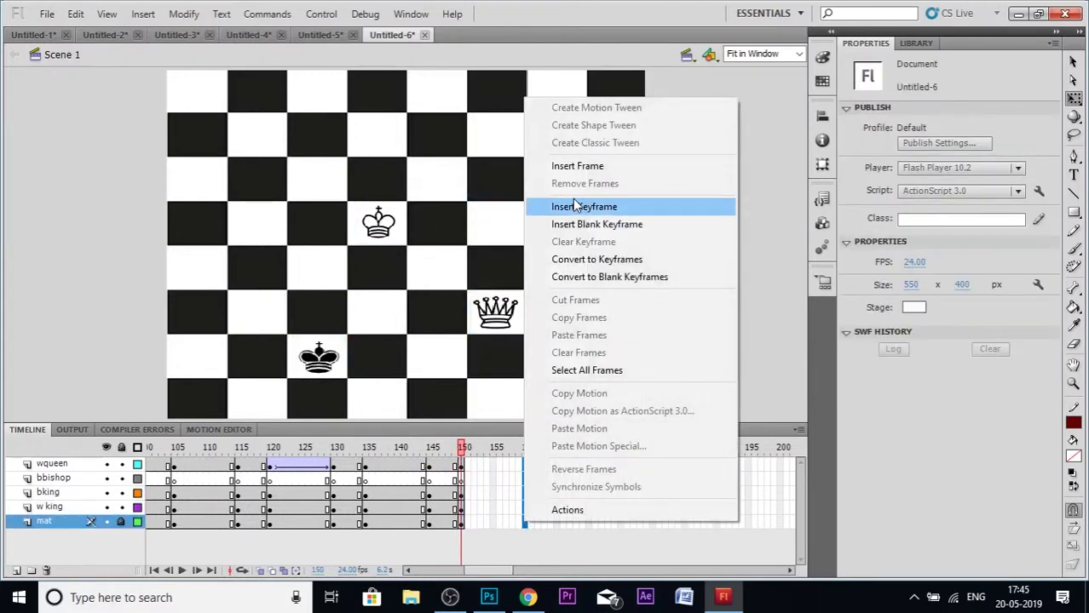
{"action": "left_click", "coordinate": [575, 206]}
- Move the white king one square diagonally down-left at frame 160
{"action": "left_click", "coordinate": [731, 272]}
{"action": "left_click", "coordinate": [378, 224]}
{"action": "left_click_drag", "start_coordinate": [378, 224], "coordinate": [320, 287]}
{"action": "left_click", "coordinate": [481, 509]}
{"action": "right_click", "coordinate": [481, 510]}
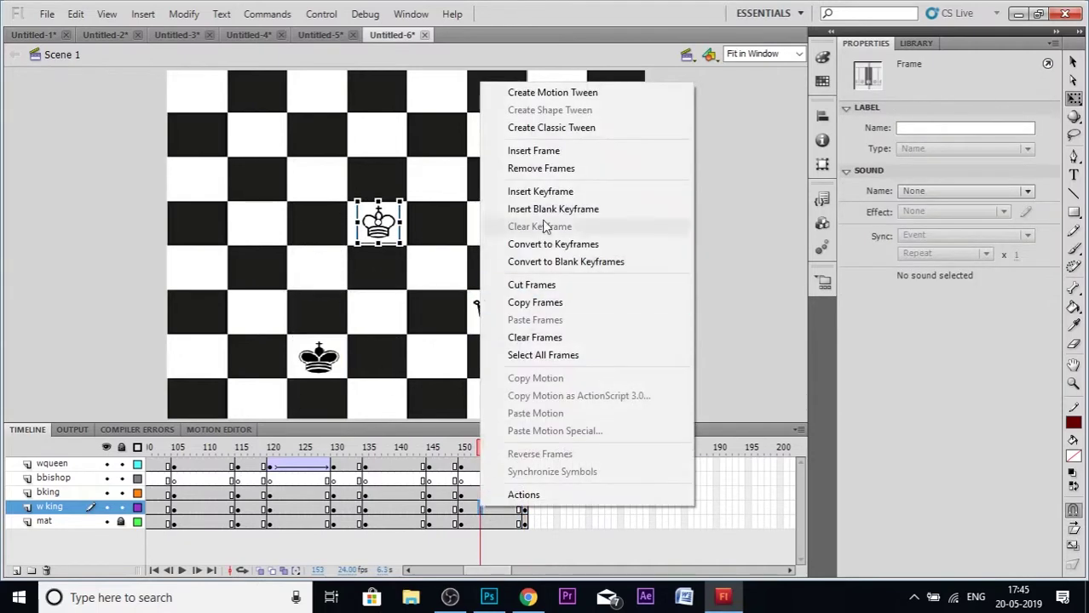
{"action": "left_click", "coordinate": [554, 209]}
{"action": "key", "text": "ctrl+z"}
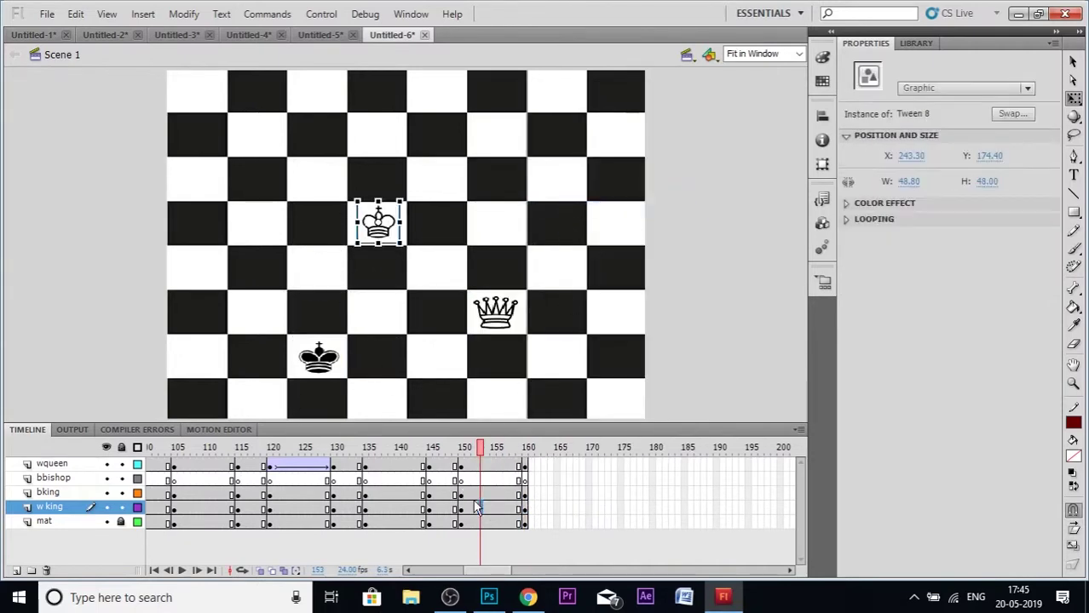
- Create a classic tween on the w king layer from frame 150 to 160
{"action": "right_click", "coordinate": [479, 509]}
{"action": "left_click", "coordinate": [572, 125]}
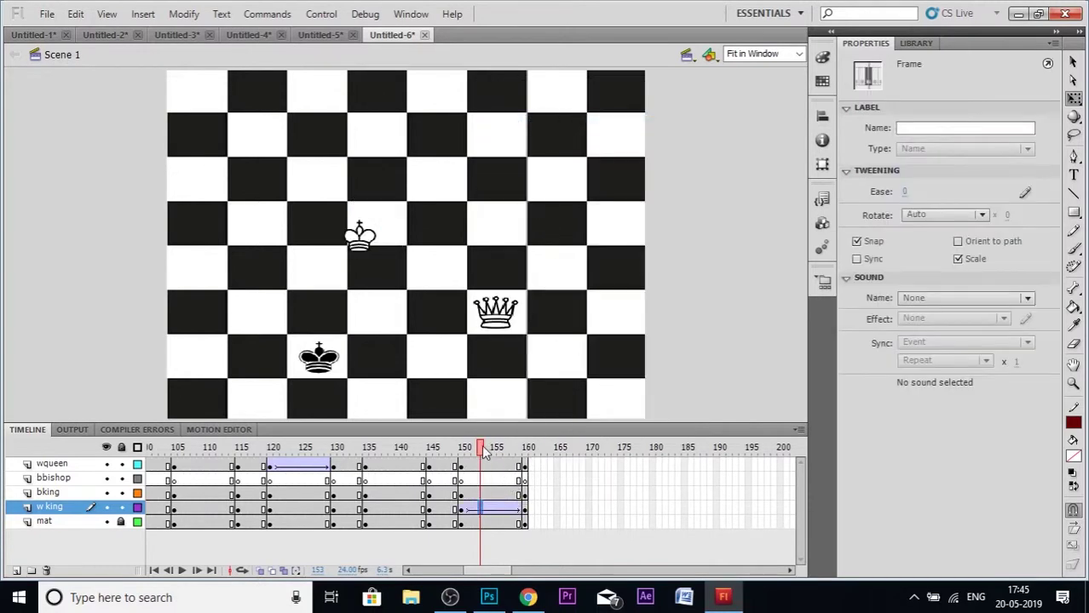
{"action": "left_click_drag", "start_coordinate": [483, 452], "coordinate": [520, 430]}
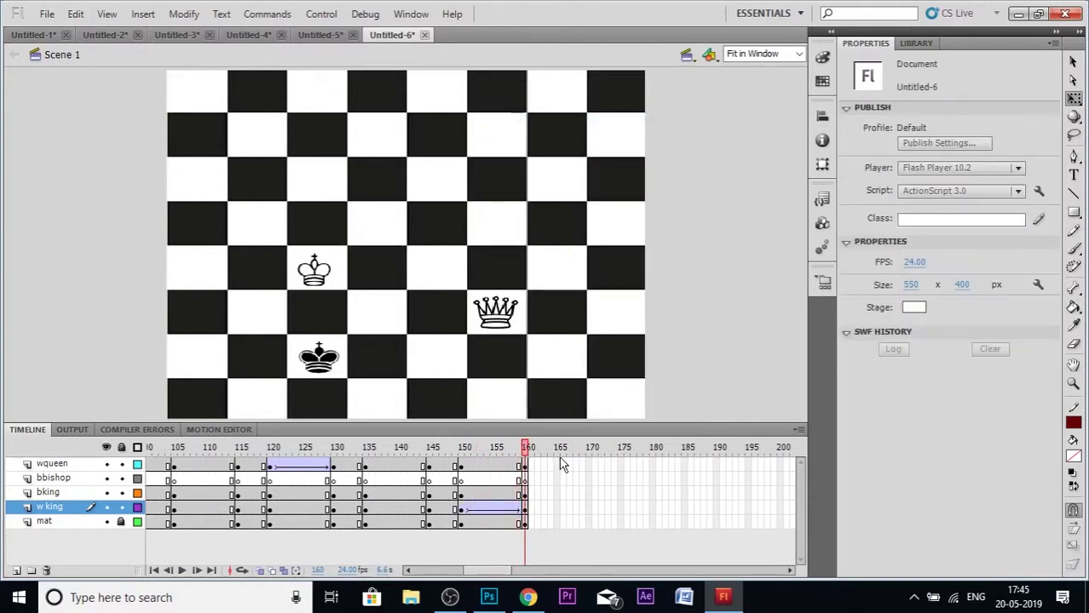
- Insert keyframes on all layers at frame 165 and select frame 175 across all layers
{"action": "left_click_drag", "start_coordinate": [558, 475], "coordinate": [557, 521]}
{"action": "right_click", "coordinate": [557, 521]}
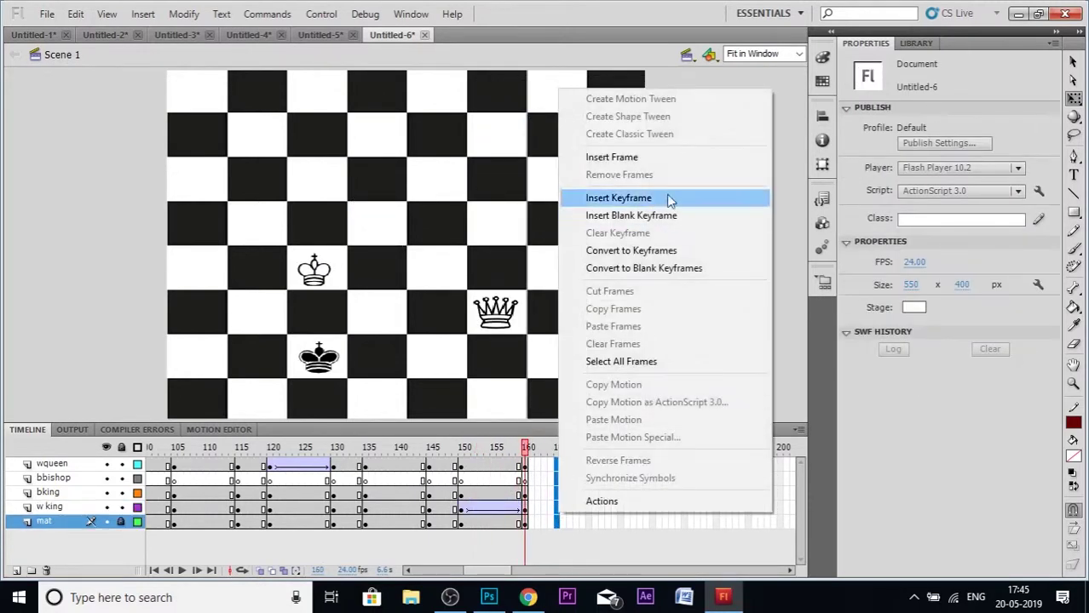
{"action": "left_click", "coordinate": [661, 198]}
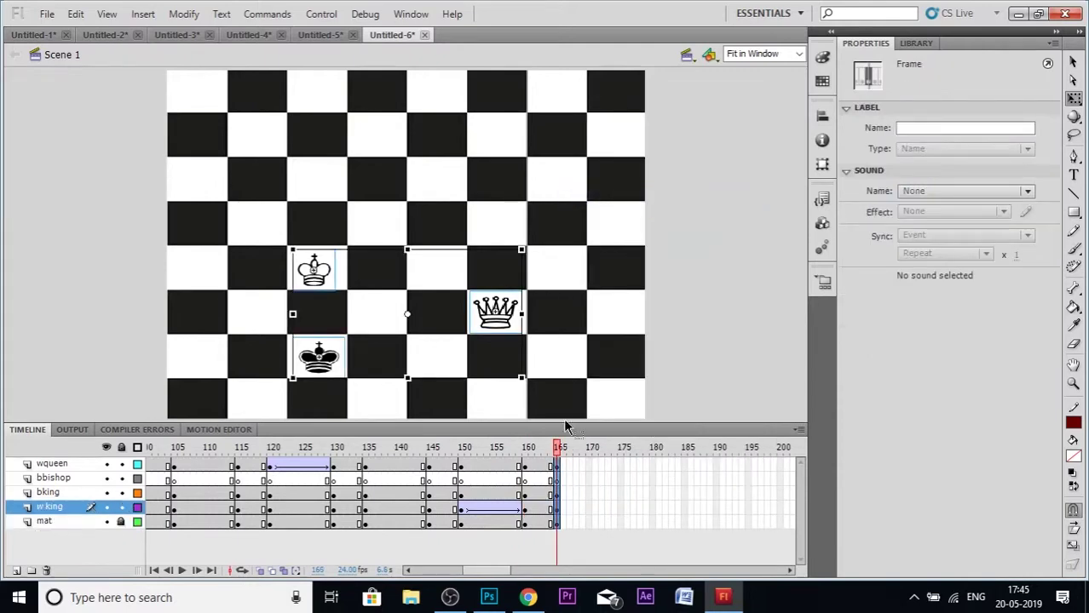
{"action": "left_click_drag", "start_coordinate": [621, 464], "coordinate": [620, 521]}
{"action": "right_click", "coordinate": [620, 521]}
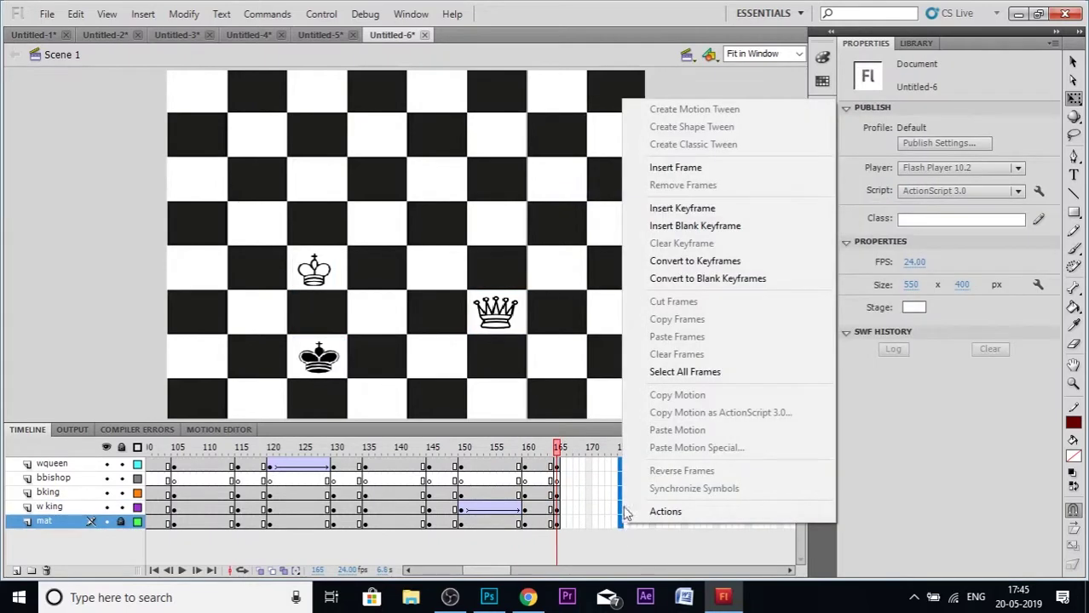
{"action": "left_click", "coordinate": [676, 210]}
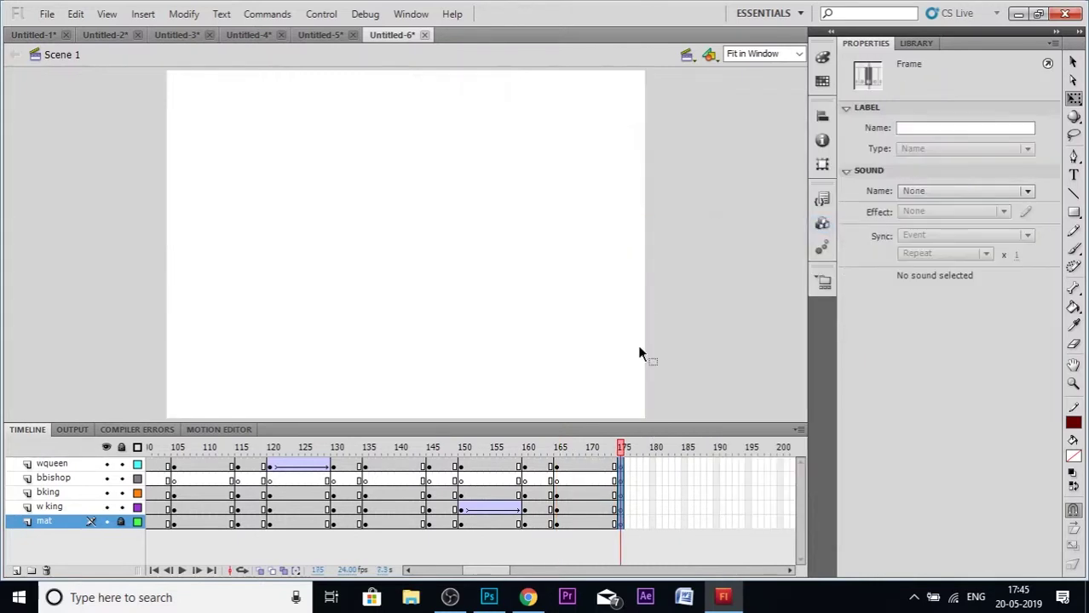
{"action": "right_click", "coordinate": [624, 493]}
{"action": "left_click", "coordinate": [693, 185]}
{"action": "key", "text": "ctrl+z"}
- Insert keyframes on all layers at frame 175 and move the black king one square diagonally down-right there
{"action": "right_click", "coordinate": [619, 474]}
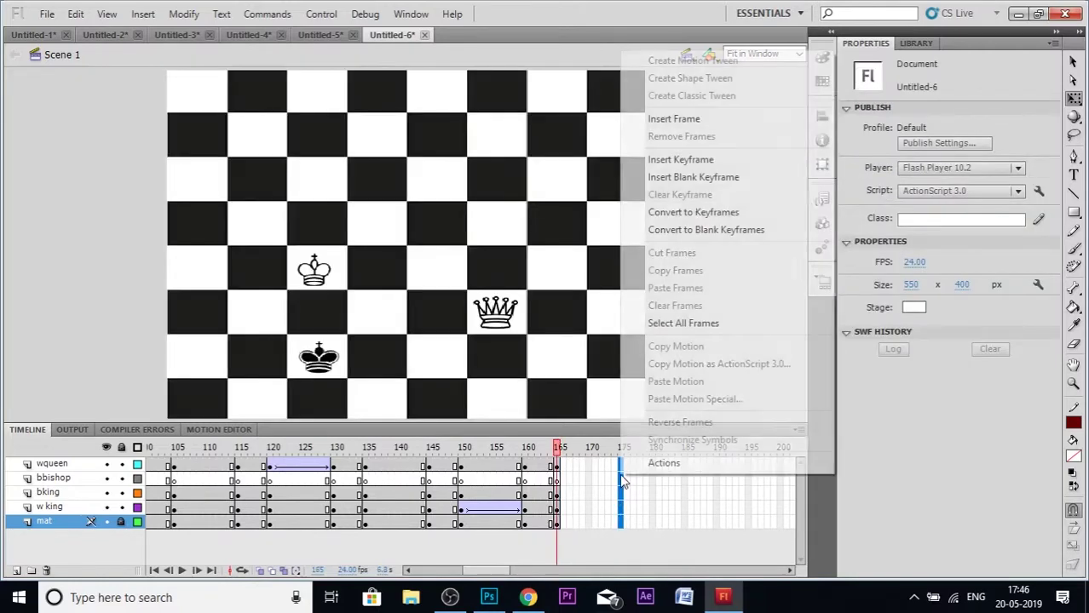
{"action": "left_click", "coordinate": [703, 157]}
{"action": "left_click", "coordinate": [664, 260]}
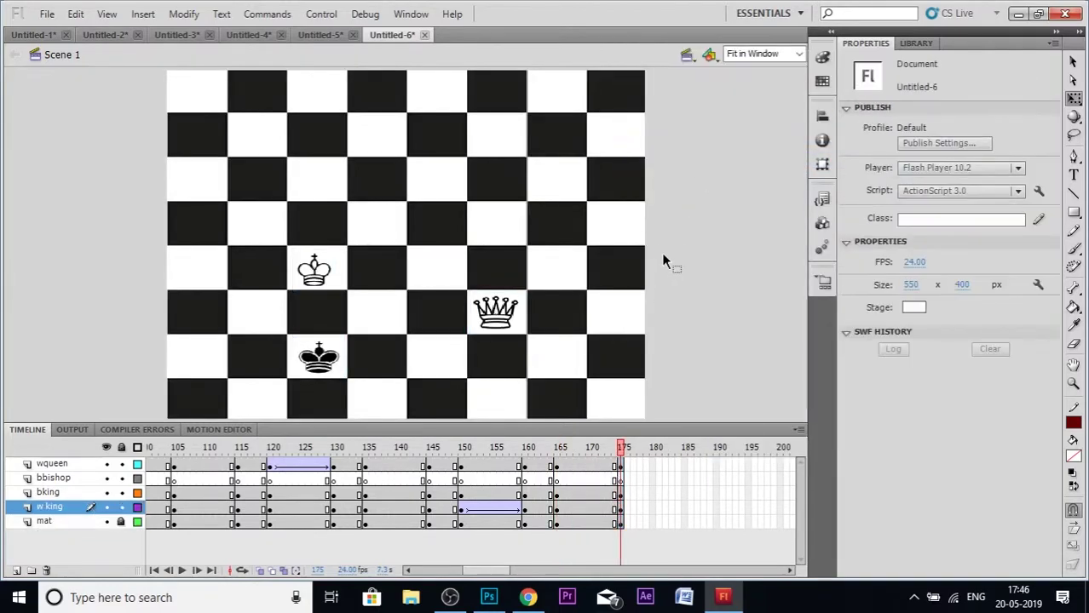
{"action": "left_click", "coordinate": [315, 384]}
{"action": "left_click_drag", "start_coordinate": [341, 366], "coordinate": [411, 406]}
{"action": "left_click", "coordinate": [716, 363]}
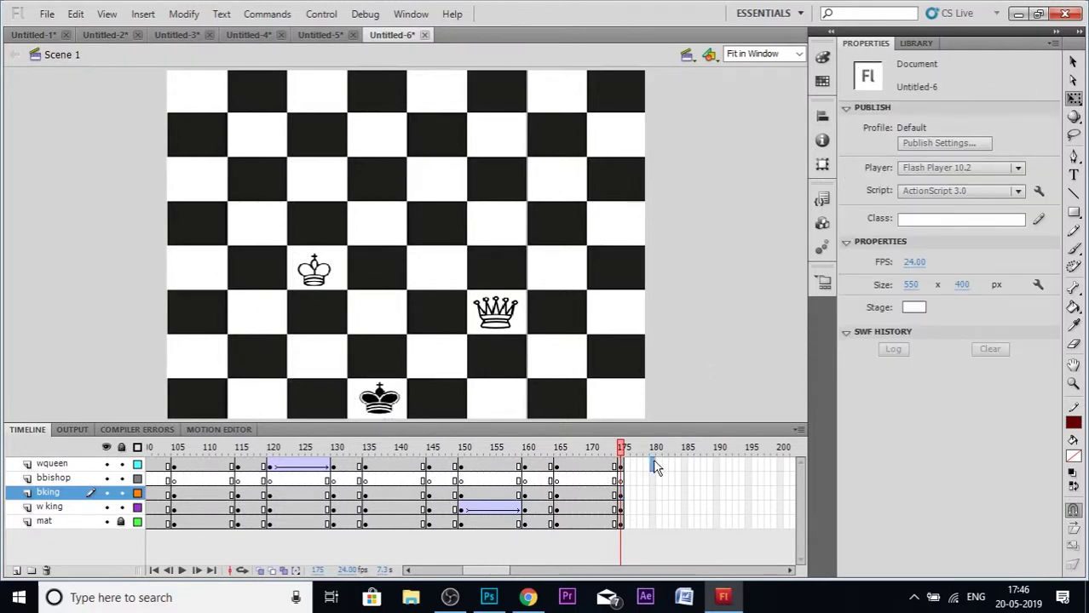
- Insert keyframes on all layers at frames 180 and 190
{"action": "left_click_drag", "start_coordinate": [654, 465], "coordinate": [653, 521]}
{"action": "right_click", "coordinate": [652, 507]}
{"action": "left_click", "coordinate": [700, 202]}
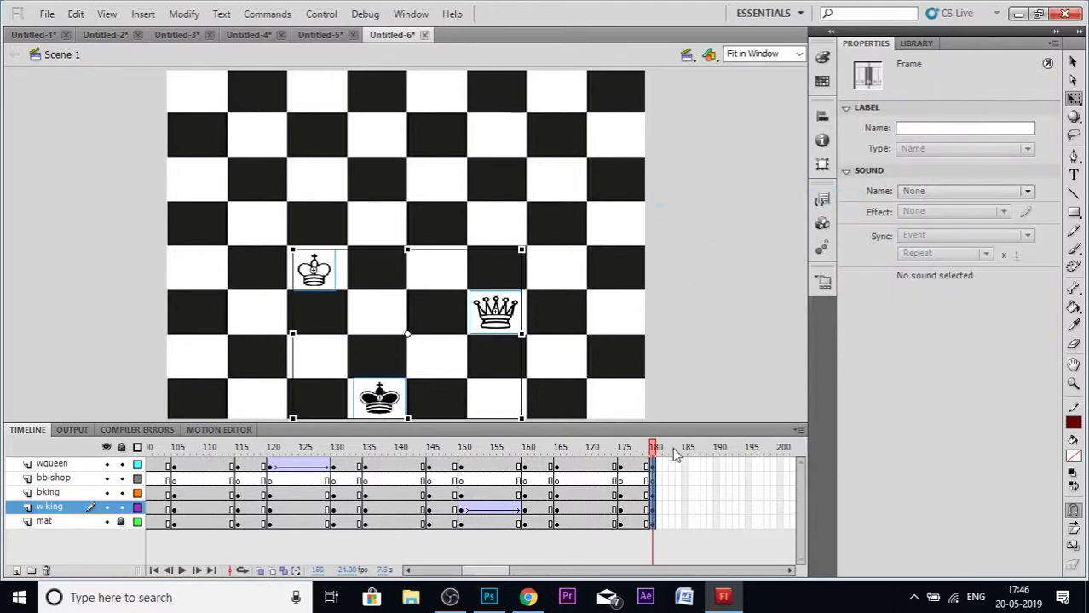
{"action": "left_click_drag", "start_coordinate": [718, 465], "coordinate": [718, 521]}
{"action": "right_click", "coordinate": [717, 507]}
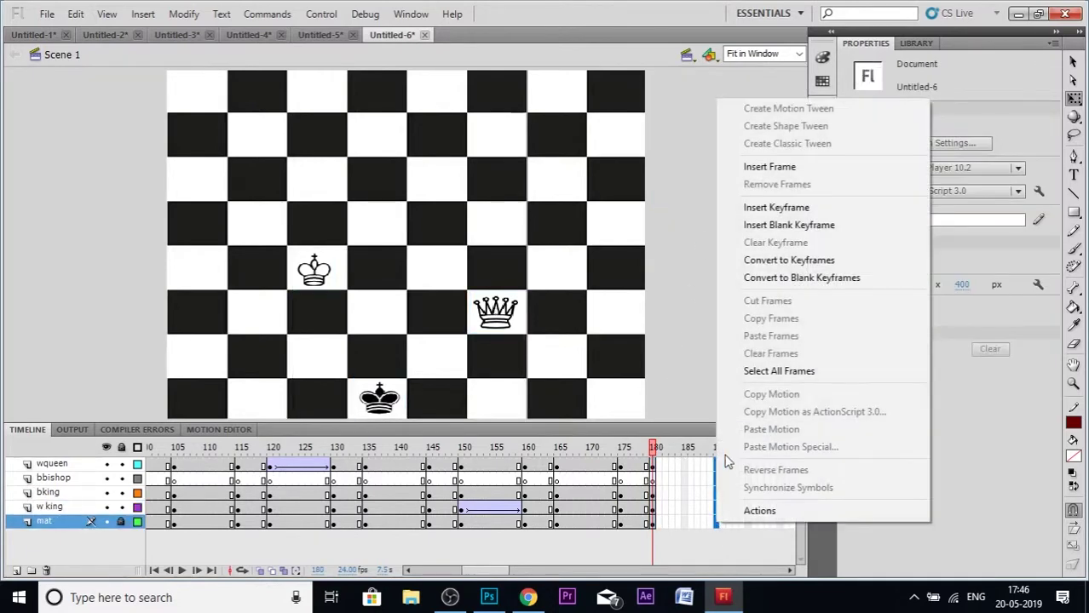
{"action": "left_click", "coordinate": [788, 207]}
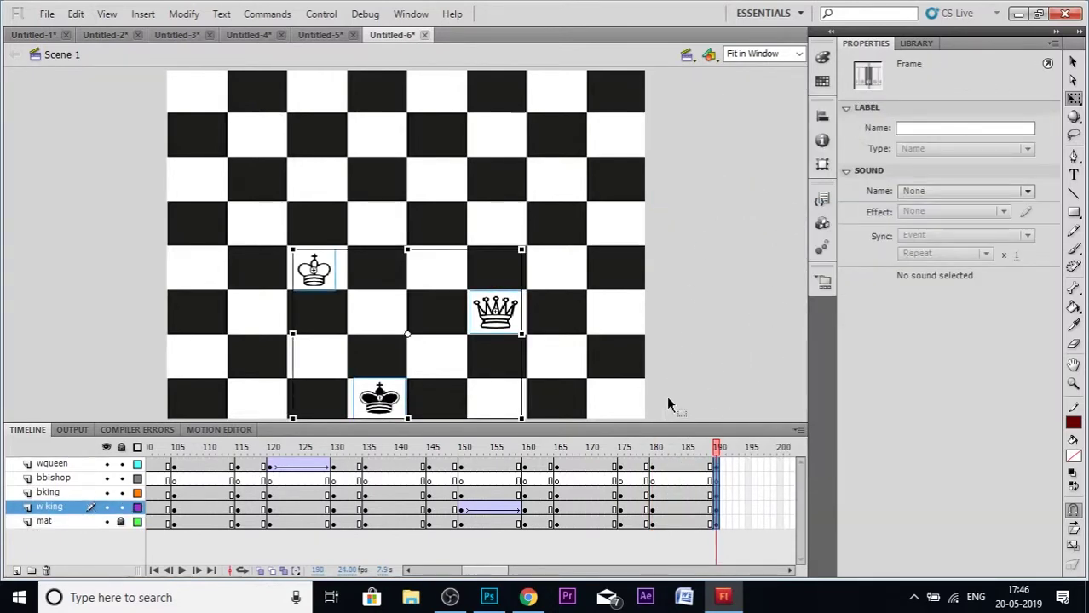
- Move the white king one square down at frame 190 and create a classic tween on w king from frame 180 to 190
{"action": "left_click", "coordinate": [737, 282]}
{"action": "left_click", "coordinate": [313, 271]}
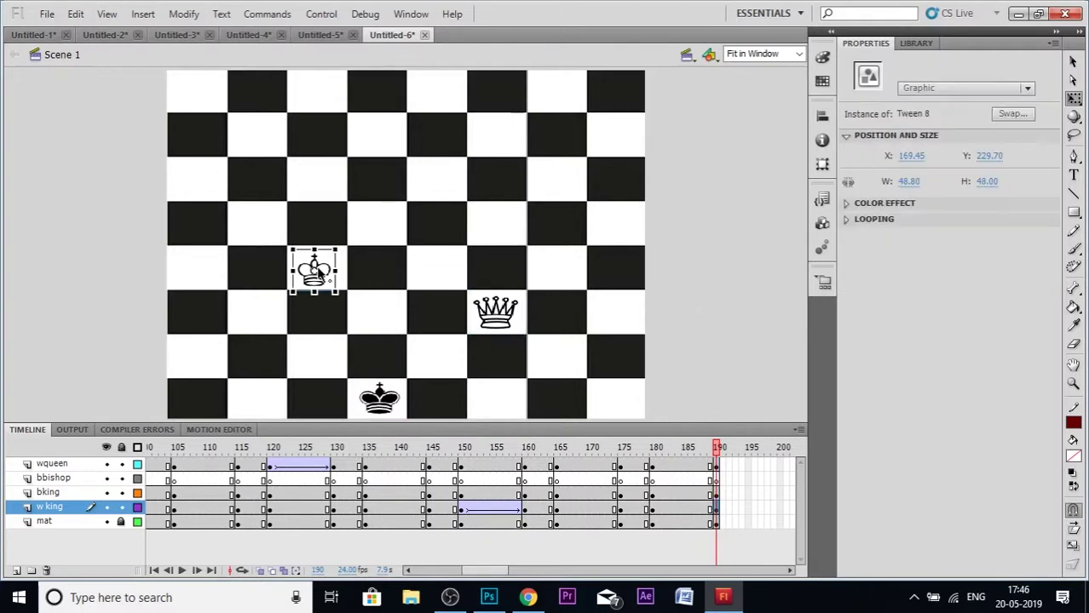
{"action": "left_click_drag", "start_coordinate": [327, 281], "coordinate": [325, 320]}
{"action": "right_click", "coordinate": [677, 509]}
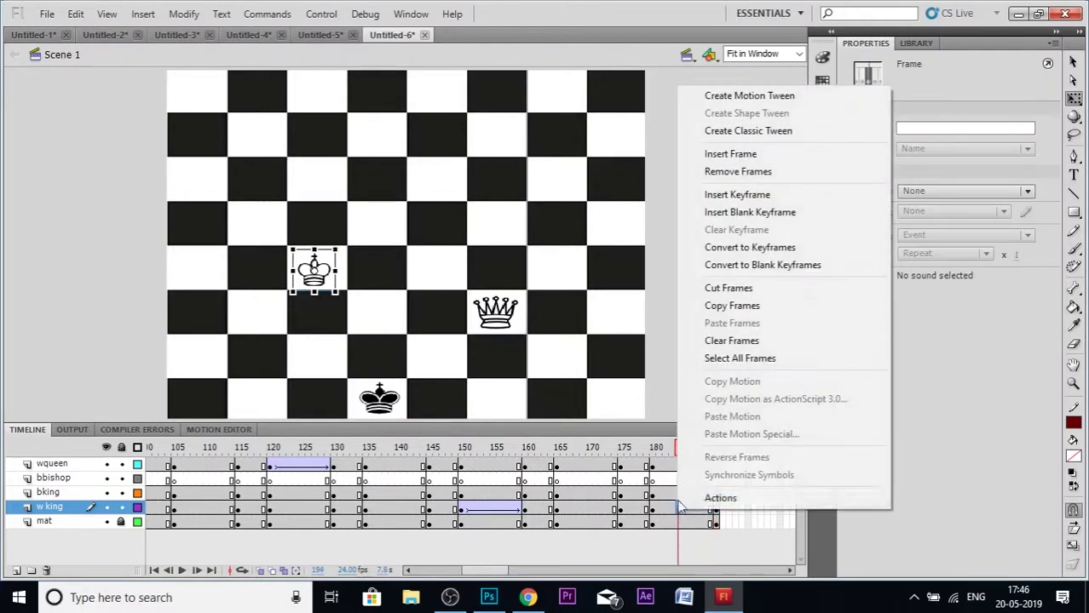
{"action": "left_click", "coordinate": [752, 128]}
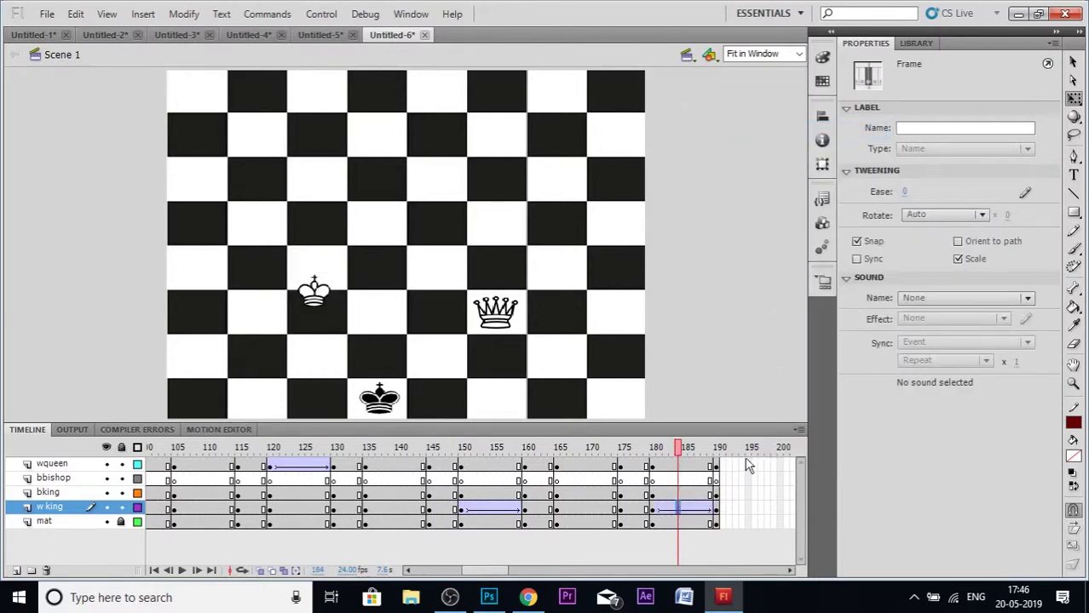
- Insert keyframes on all layers at frames 195 and 205
{"action": "left_click_drag", "start_coordinate": [746, 465], "coordinate": [748, 521]}
{"action": "right_click", "coordinate": [748, 521]}
{"action": "left_click", "coordinate": [812, 210]}
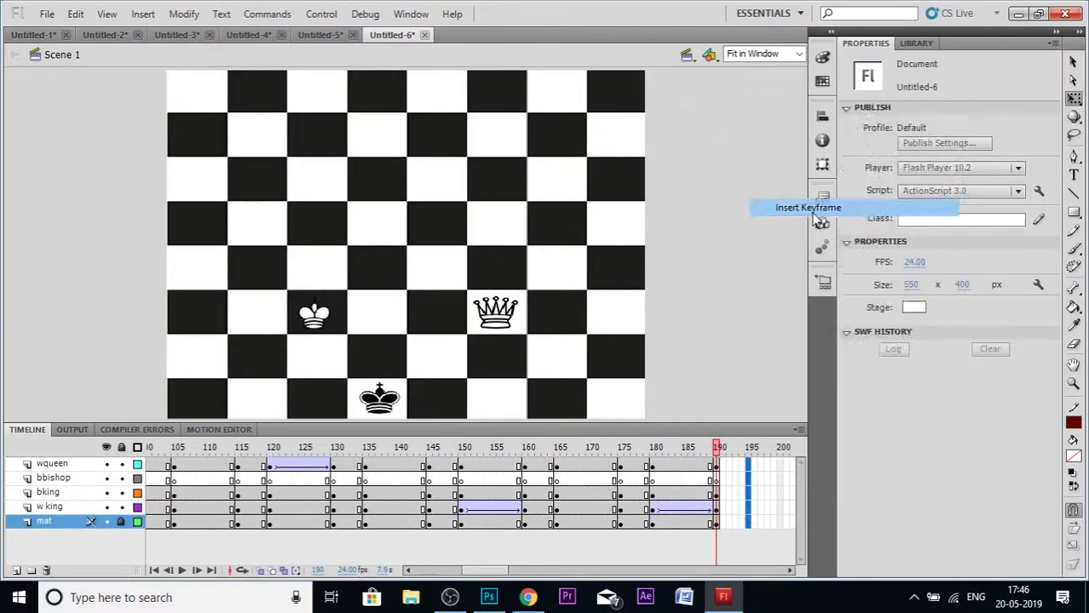
{"action": "left_click", "coordinate": [788, 571]}
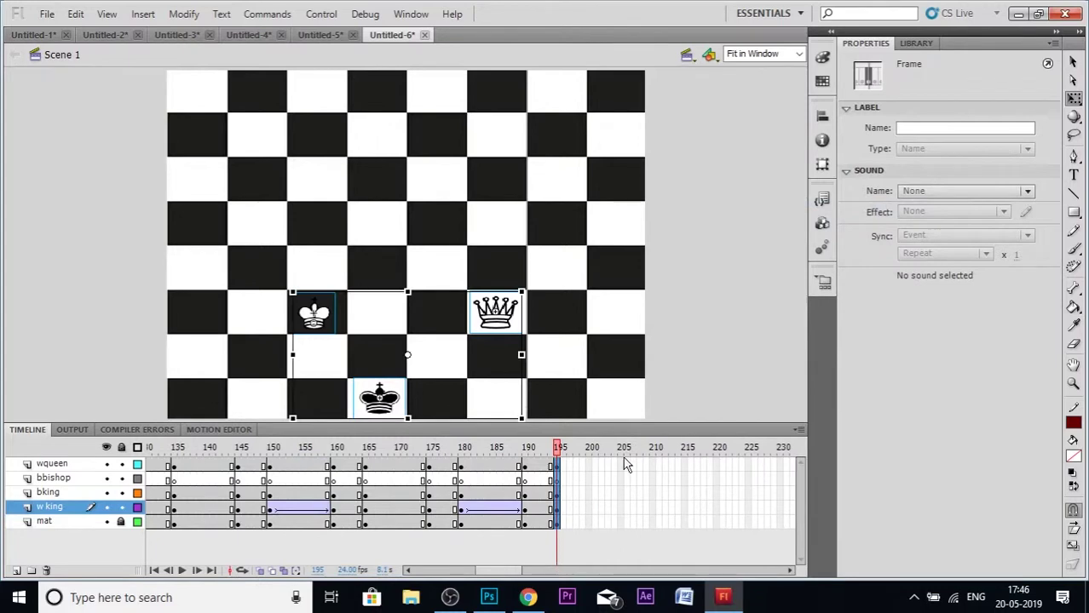
{"action": "left_click_drag", "start_coordinate": [623, 464], "coordinate": [623, 522]}
{"action": "right_click", "coordinate": [623, 522]}
{"action": "left_click", "coordinate": [704, 201]}
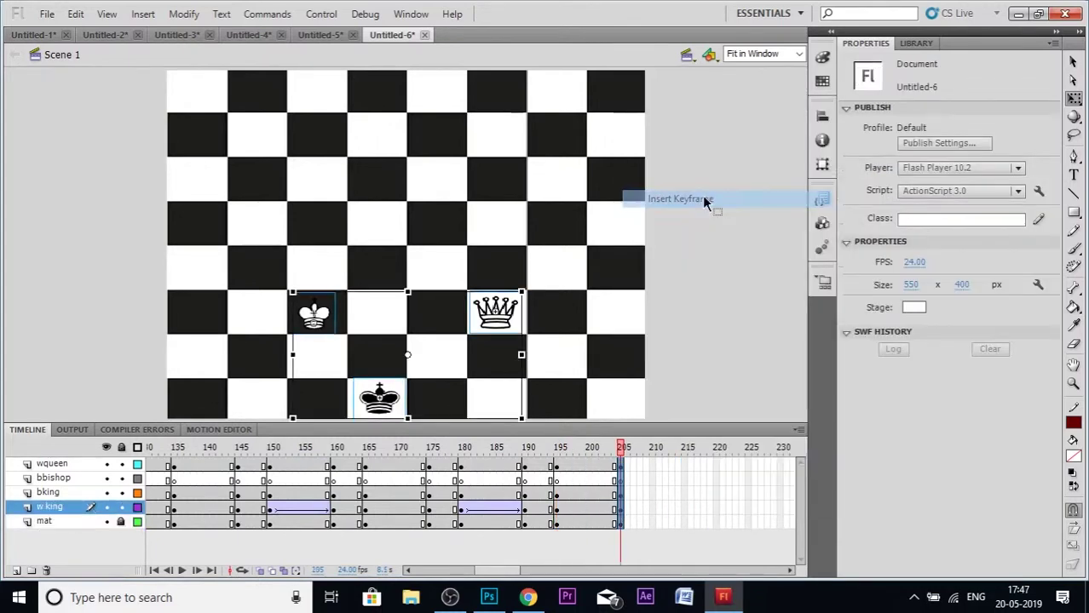
- Move the black king one square left at frame 205
{"action": "left_click", "coordinate": [680, 349]}
{"action": "left_click", "coordinate": [385, 402]}
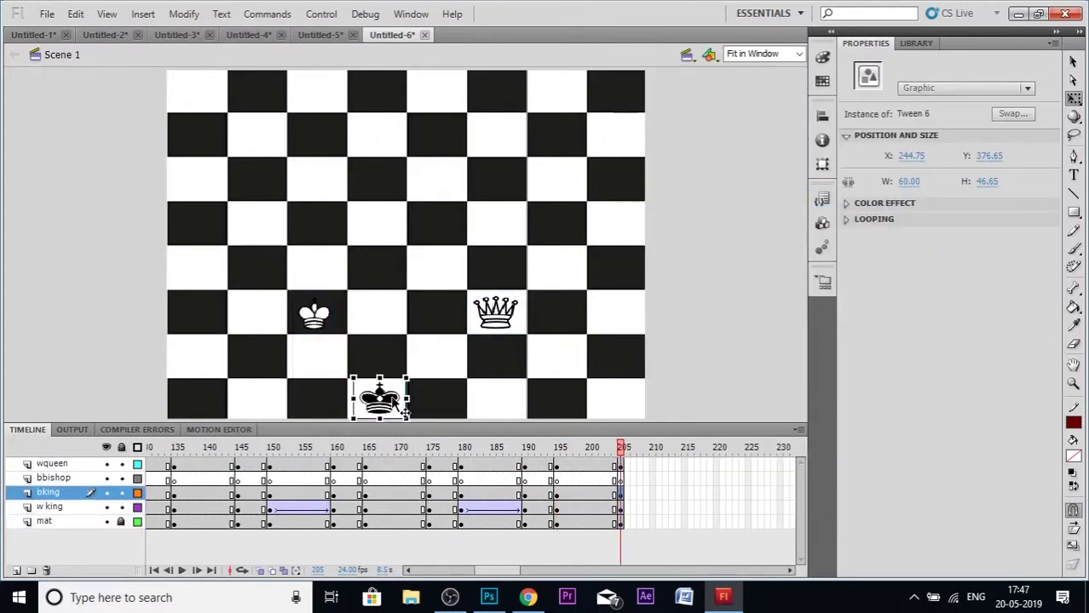
{"action": "left_click_drag", "start_coordinate": [406, 412], "coordinate": [340, 410]}
{"action": "left_click", "coordinate": [594, 494]}
{"action": "right_click", "coordinate": [594, 493]}
{"action": "left_click", "coordinate": [648, 175]}
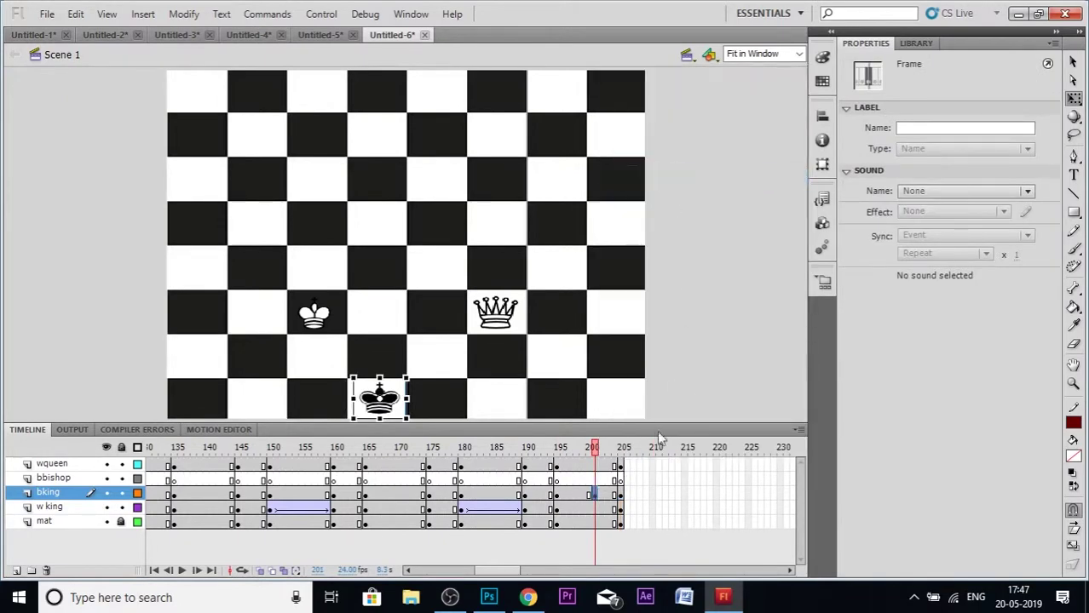
{"action": "key", "text": "ctrl+z"}
- Create a classic tween on the bking layer from frame 195 to 205
{"action": "left_click", "coordinate": [596, 494]}
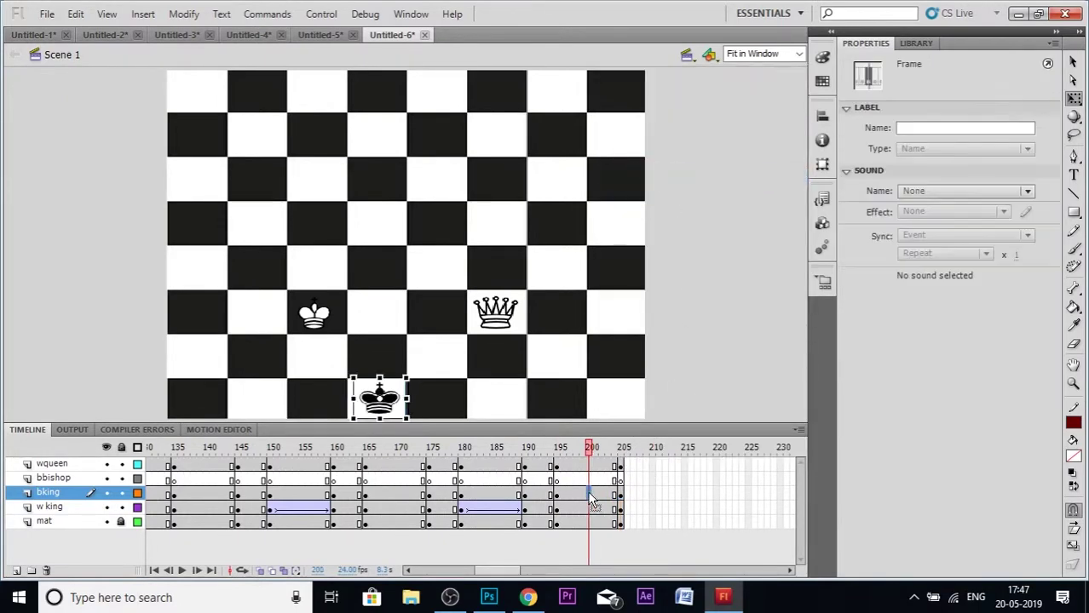
{"action": "left_click", "coordinate": [576, 494]}
{"action": "right_click", "coordinate": [576, 494]}
{"action": "left_click", "coordinate": [667, 110]}
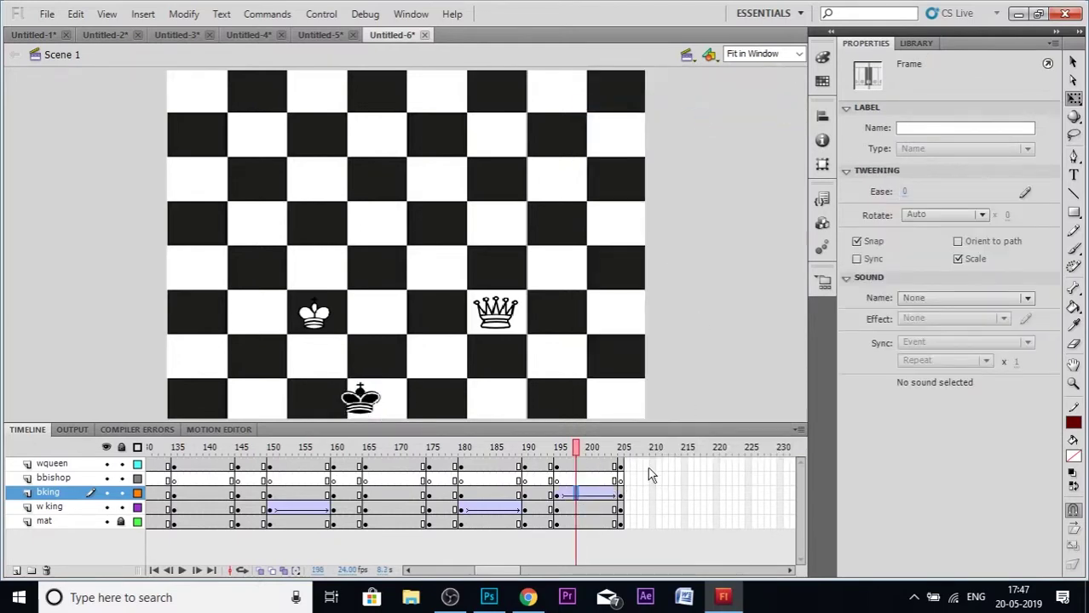
- Insert keyframes on all layers at frames 210 and 220
{"action": "left_click_drag", "start_coordinate": [652, 494], "coordinate": [652, 521]}
{"action": "right_click", "coordinate": [651, 521]}
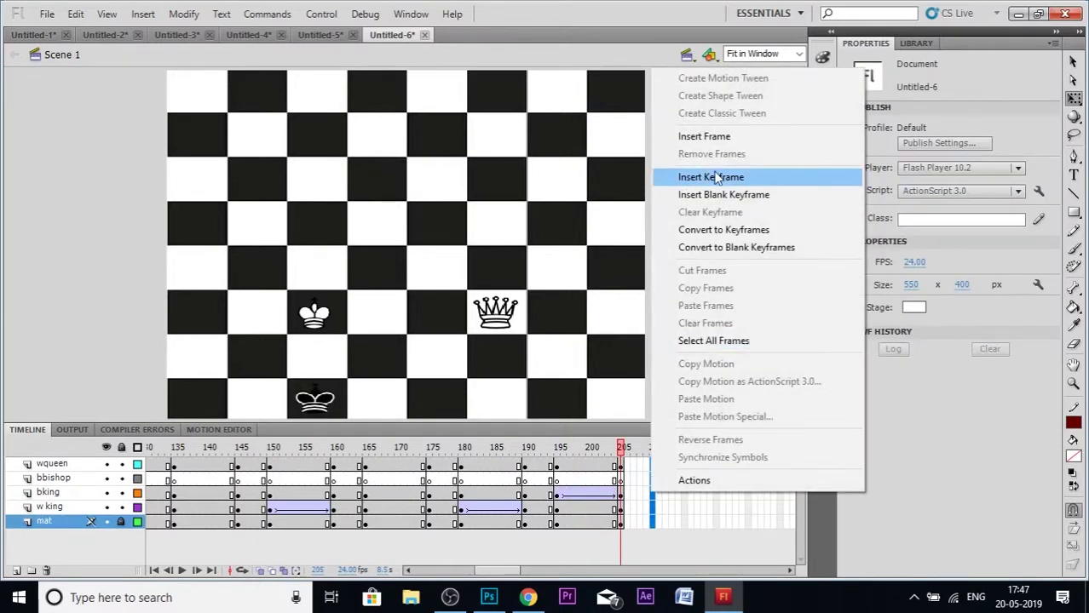
{"action": "left_click", "coordinate": [712, 177]}
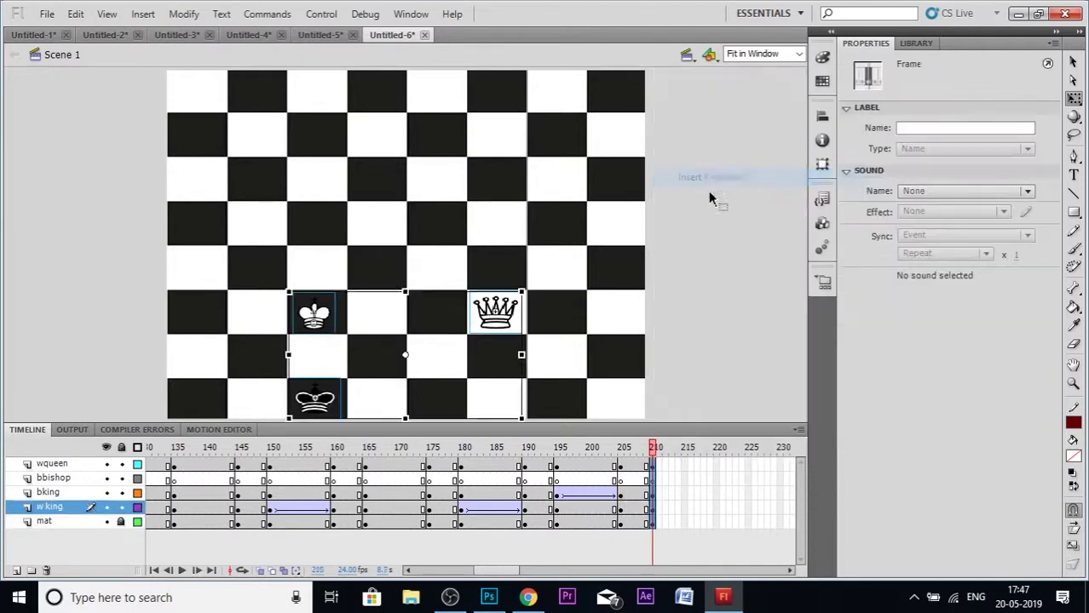
{"action": "left_click_drag", "start_coordinate": [714, 465], "coordinate": [717, 521]}
{"action": "right_click", "coordinate": [716, 521]}
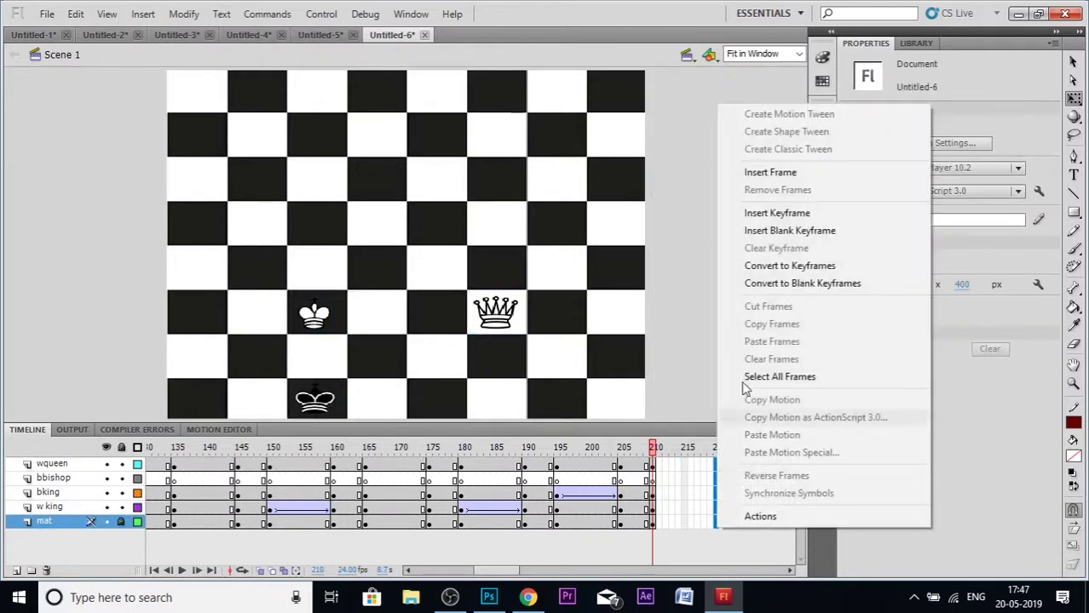
{"action": "left_click", "coordinate": [774, 213]}
- Move the white queen two squares down to the bottom row of the board at frame 220
{"action": "left_click", "coordinate": [693, 265]}
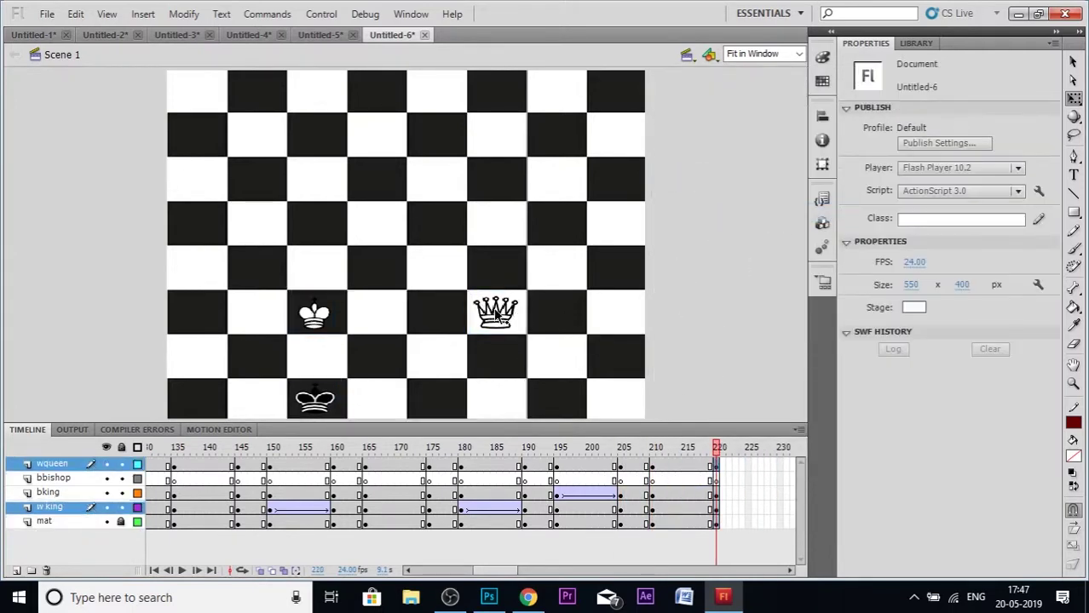
{"action": "left_click", "coordinate": [507, 307]}
{"action": "left_click_drag", "start_coordinate": [514, 308], "coordinate": [509, 394]}
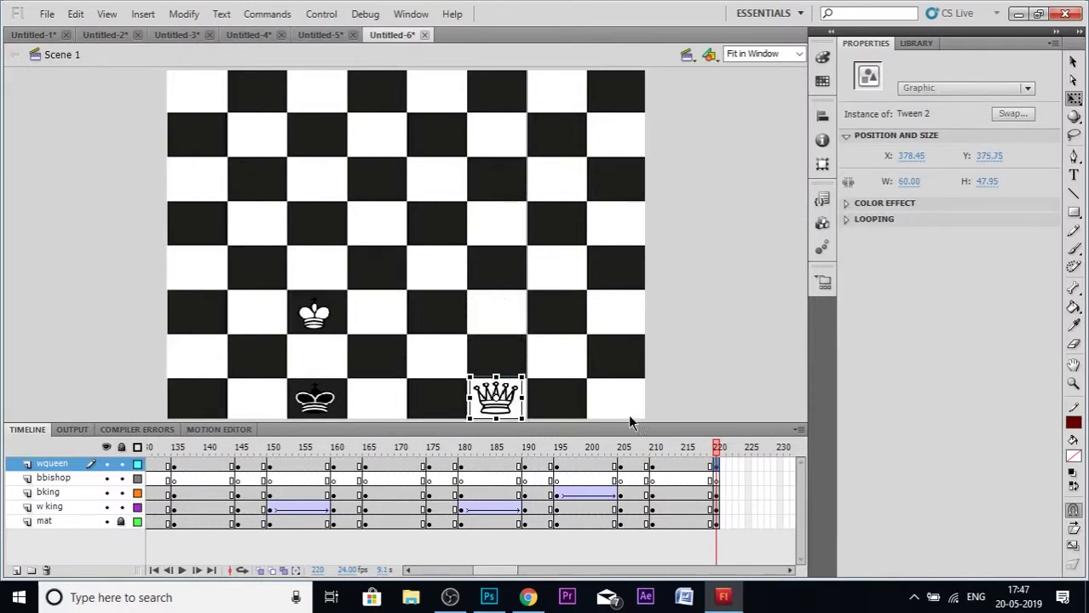
- Create a classic tween on the wqueen layer from frame 210 to 220 and test the movie
{"action": "right_click", "coordinate": [669, 468]}
{"action": "left_click", "coordinate": [745, 149]}
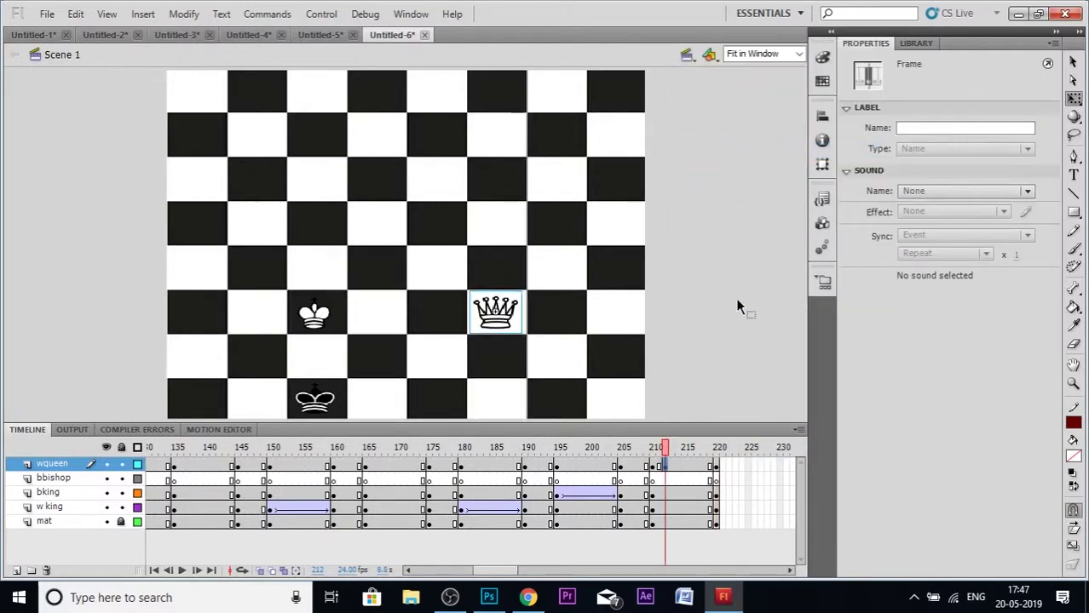
{"action": "right_click", "coordinate": [668, 466]}
{"action": "left_click", "coordinate": [753, 95]}
{"action": "key", "text": "ctrl+Return"}
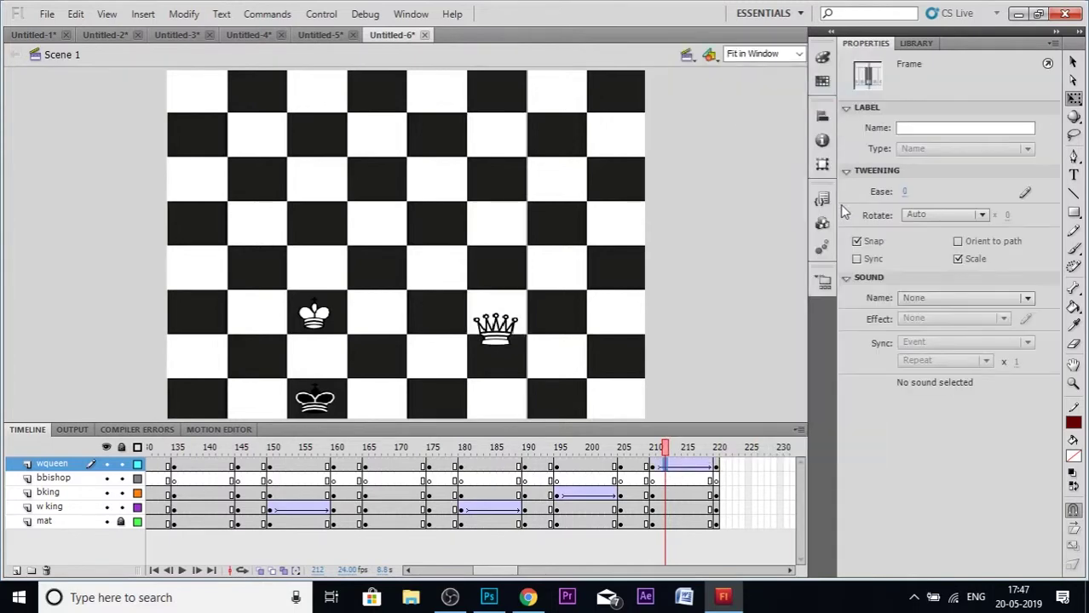